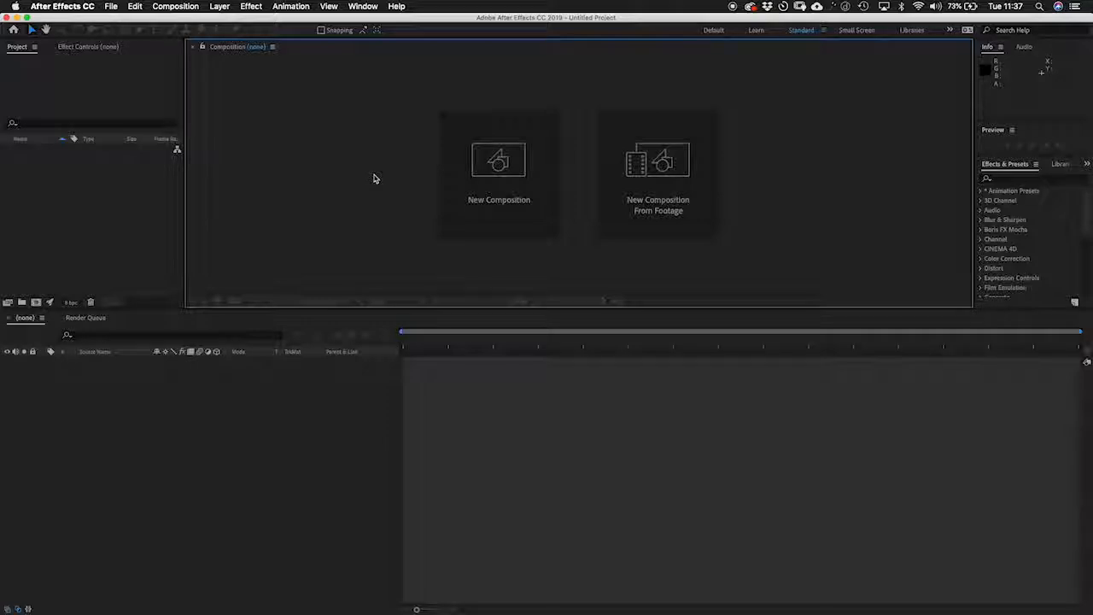
- Start a new composition named "abstract animation" with the HDV/HDTV 720 25 preset
{"action": "left_click", "coordinate": [463, 166]}
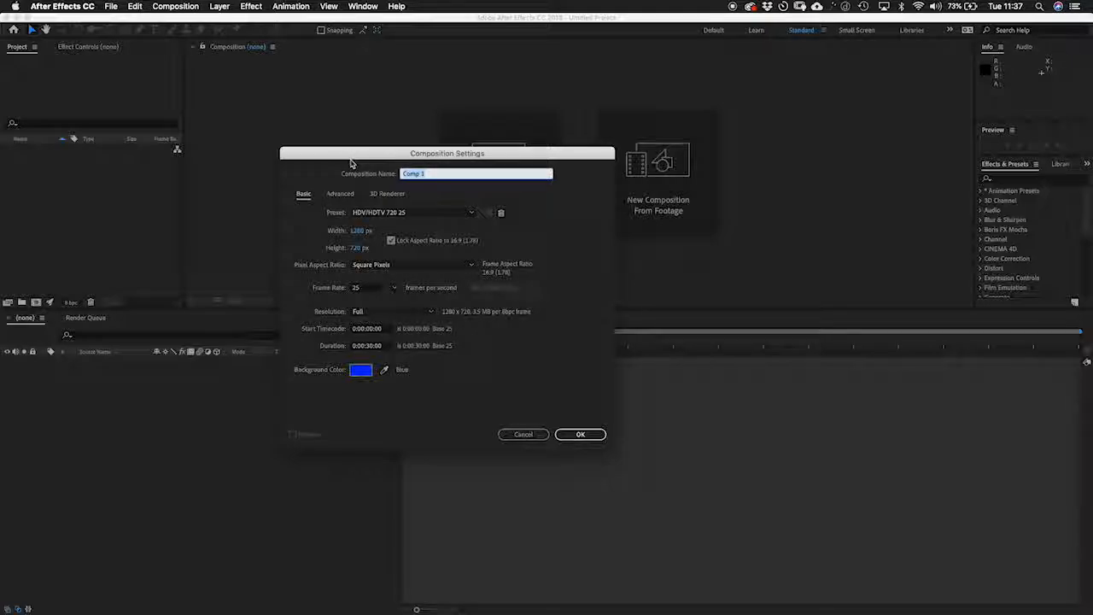
{"action": "left_click_drag", "start_coordinate": [357, 156], "coordinate": [325, 190]}
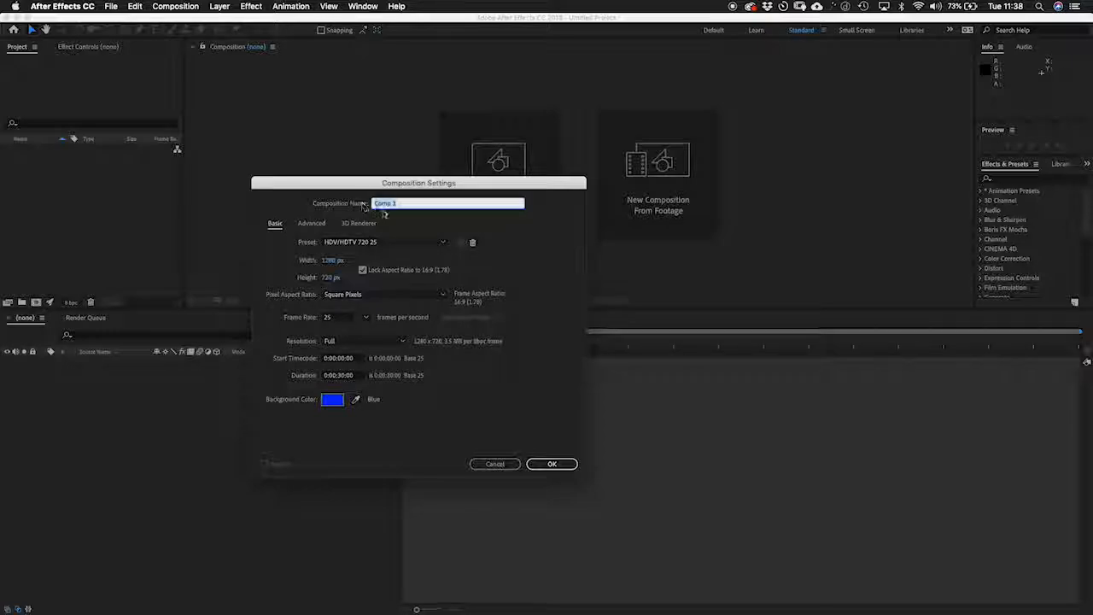
{"action": "type", "text": "Cb"}
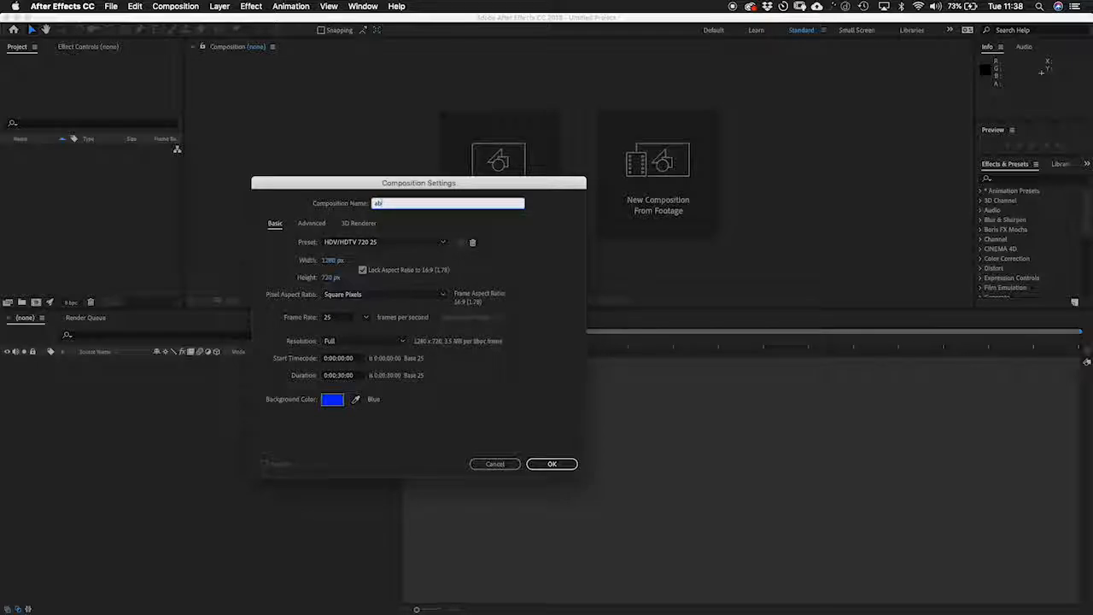
{"action": "type", "text": "stract animation"}
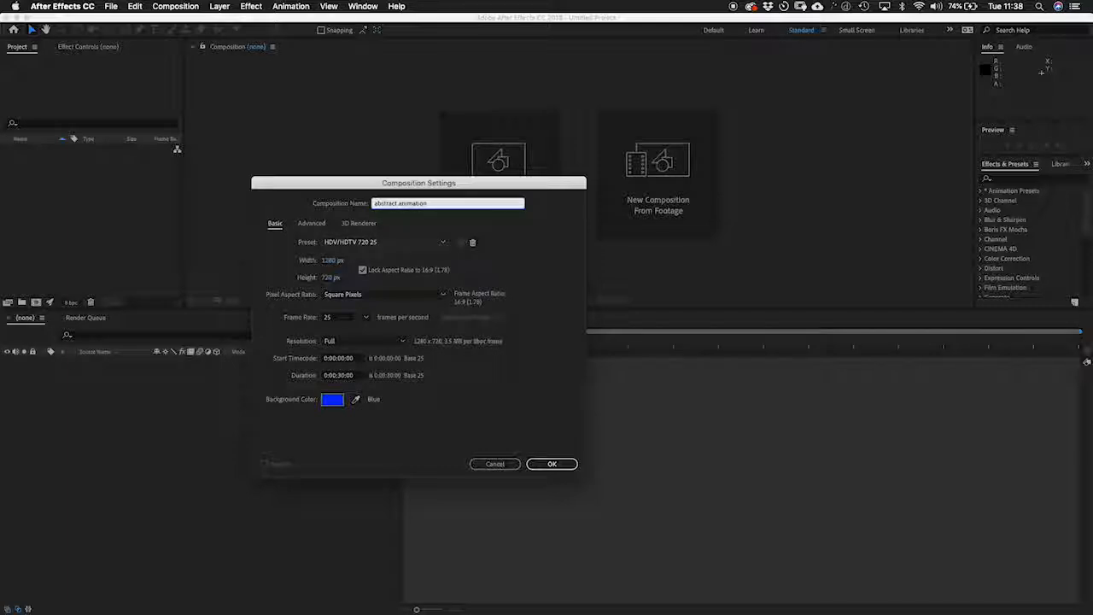
{"action": "left_click", "coordinate": [384, 241]}
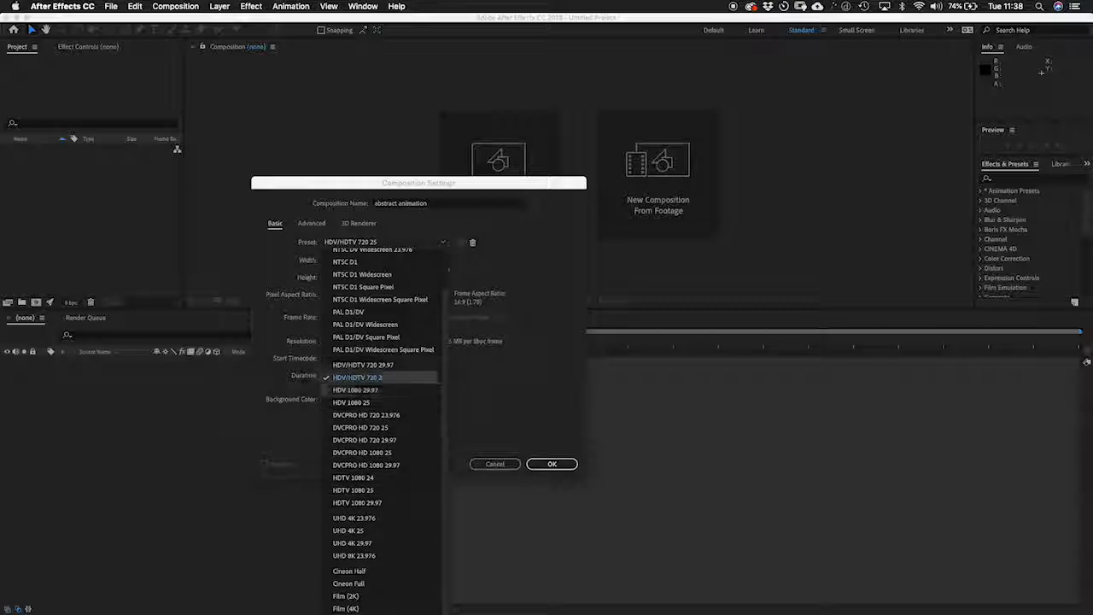
{"action": "left_click", "coordinate": [359, 377]}
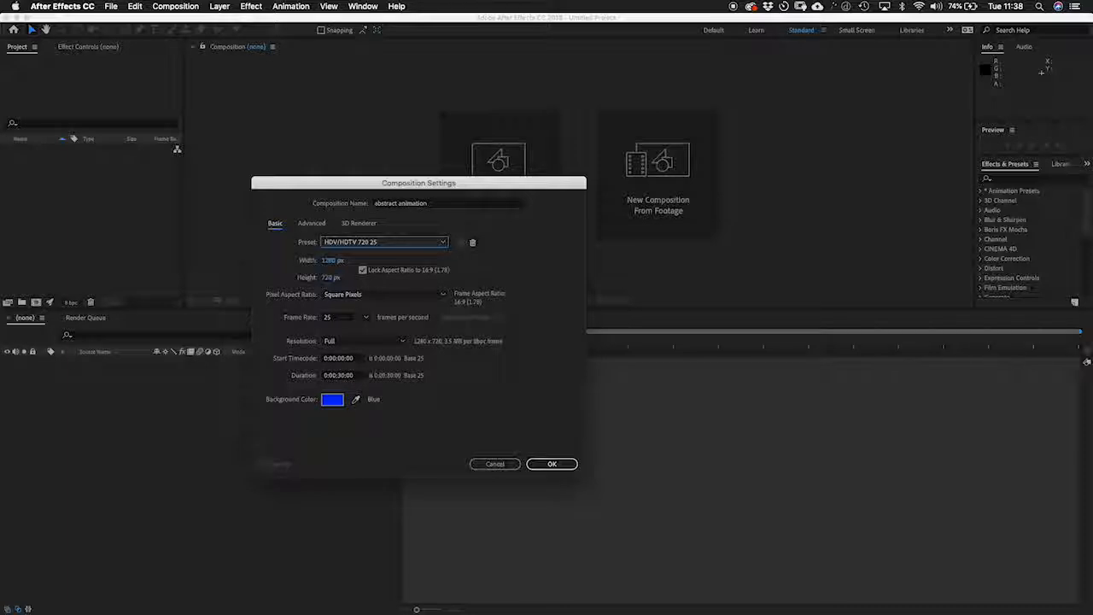
- Set the composition's background colour to black (000000) and create the composition
{"action": "left_click", "coordinate": [333, 399]}
{"action": "type", "text": "000000"}
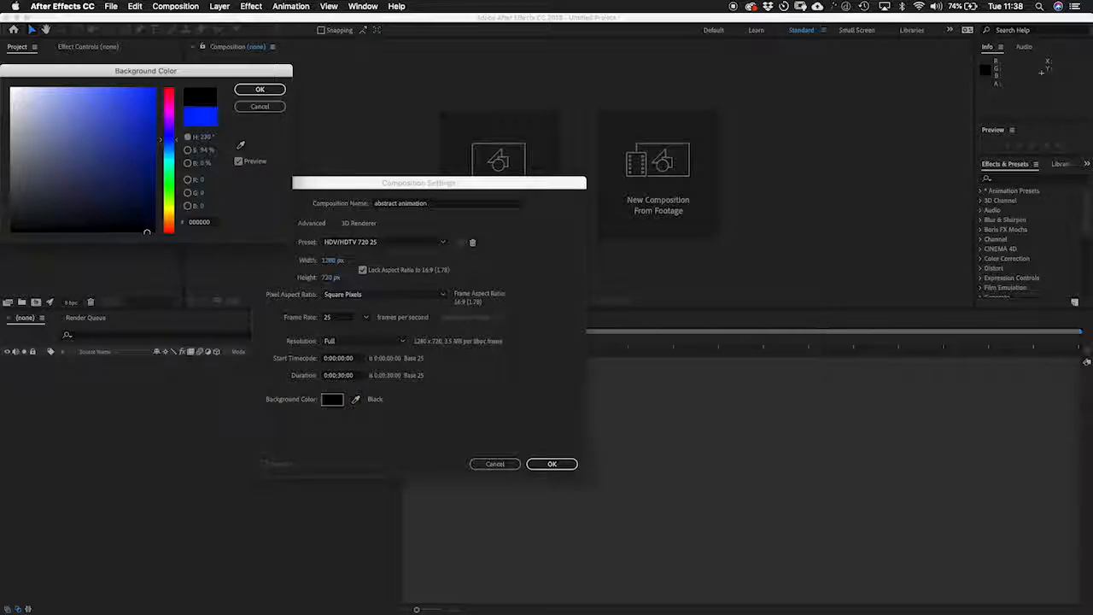
{"action": "key", "text": "Return"}
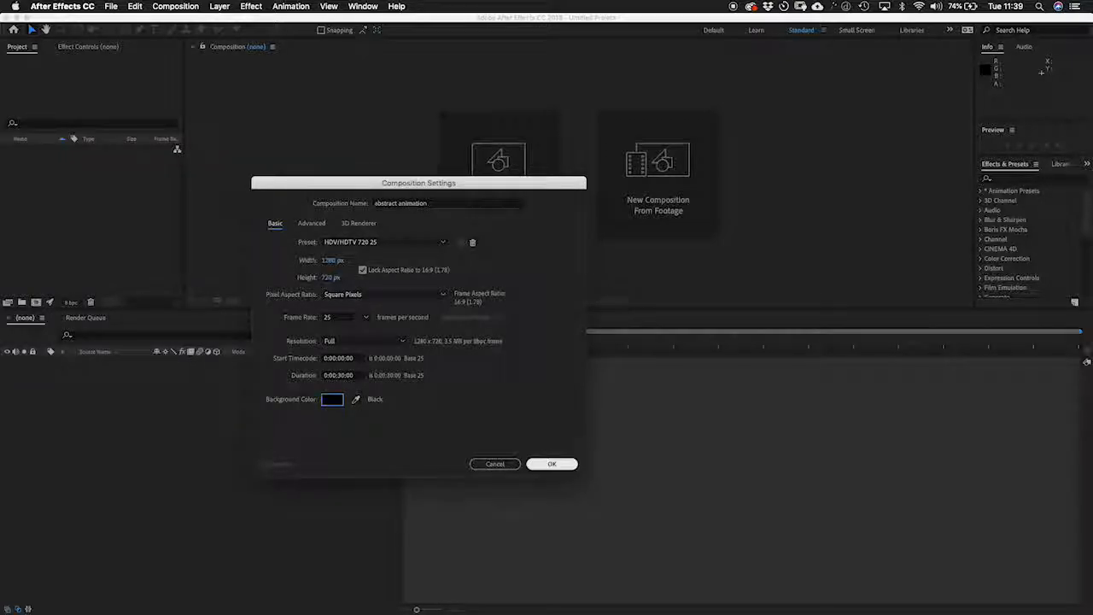
{"action": "left_click", "coordinate": [552, 464]}
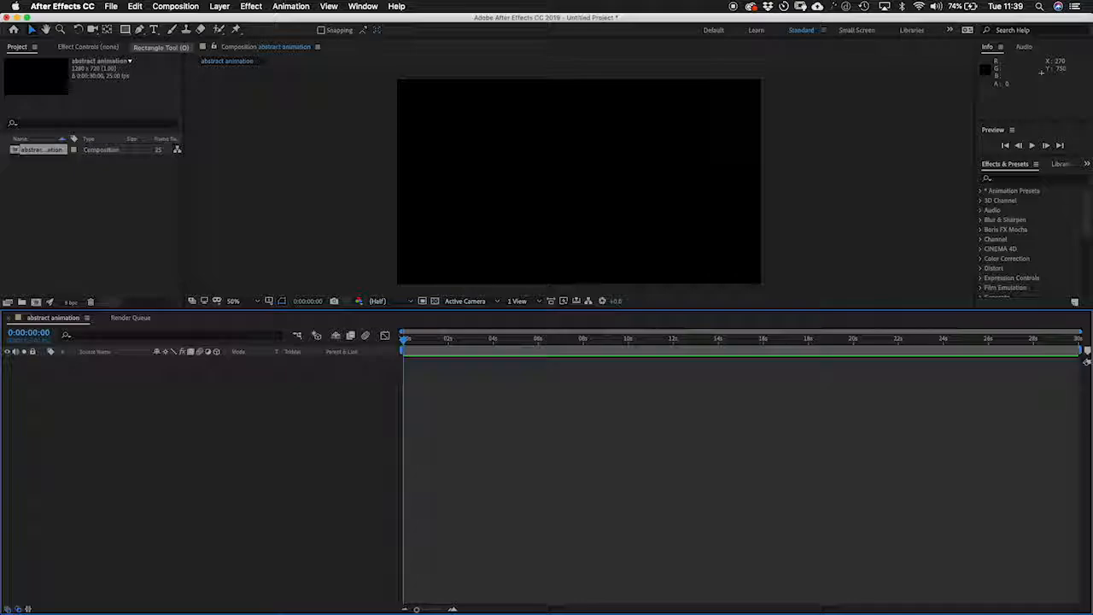
- Activate the Rectangle tool and set the shape fill colour to FF3600
{"action": "left_click", "coordinate": [124, 29]}
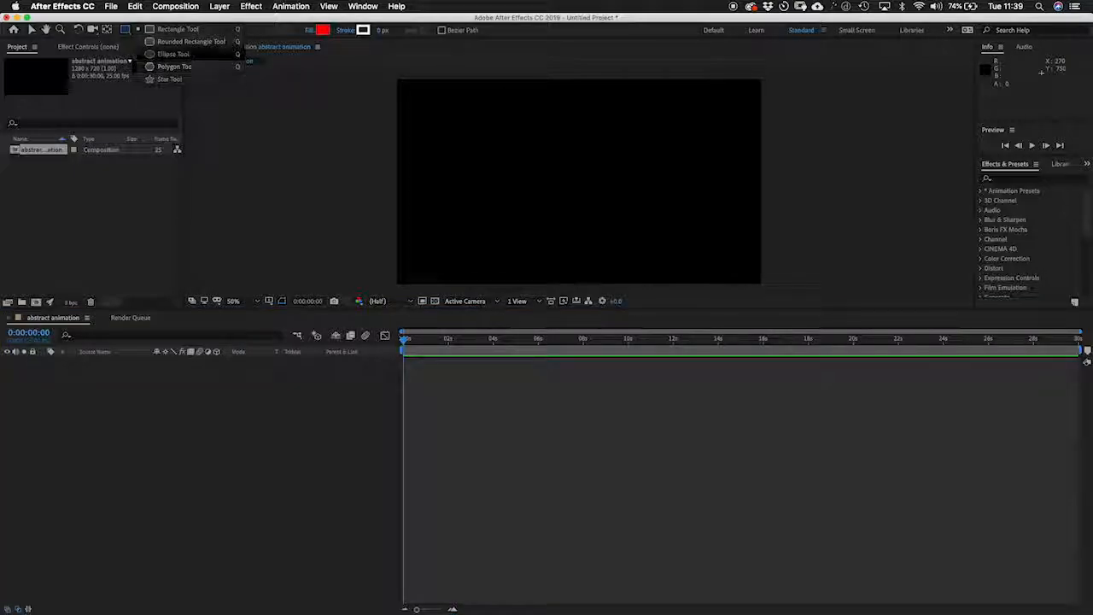
{"action": "left_click", "coordinate": [175, 29]}
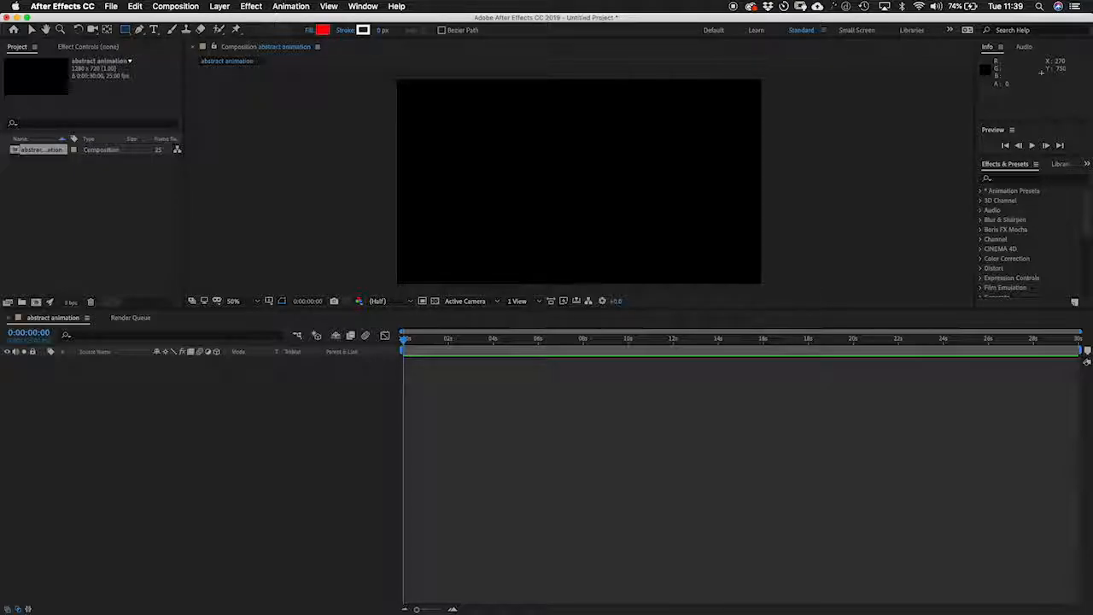
{"action": "left_click", "coordinate": [323, 30]}
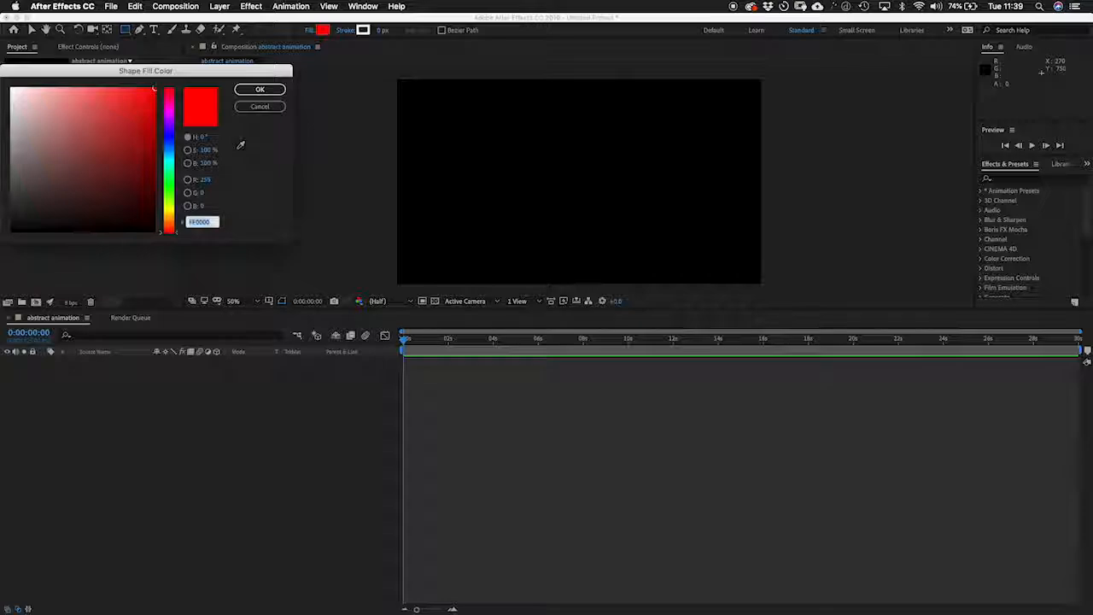
{"action": "key", "text": "super+v"}
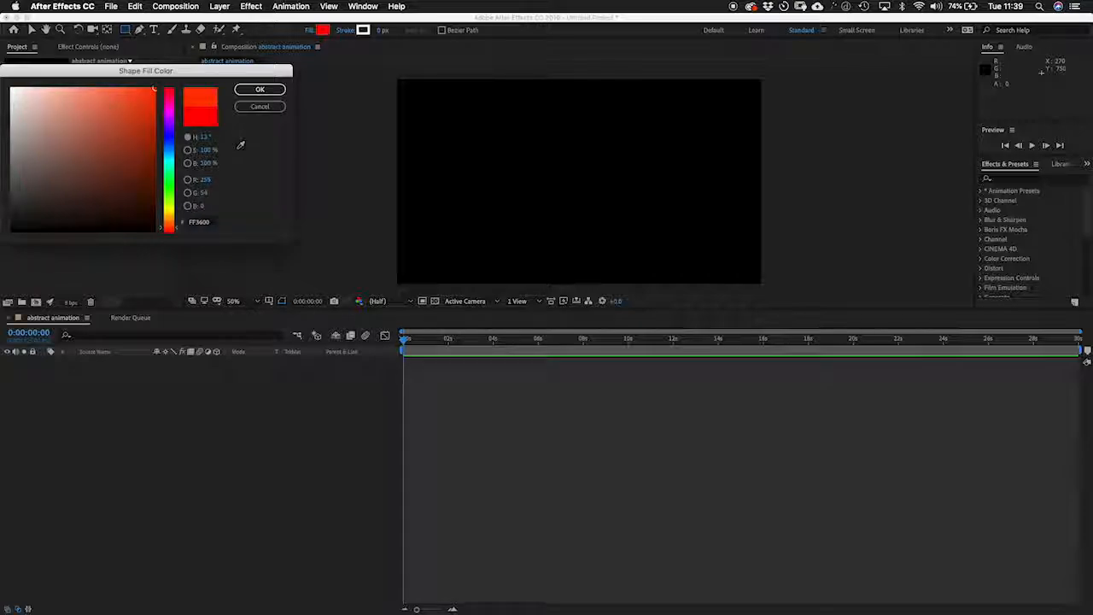
{"action": "left_click", "coordinate": [252, 89]}
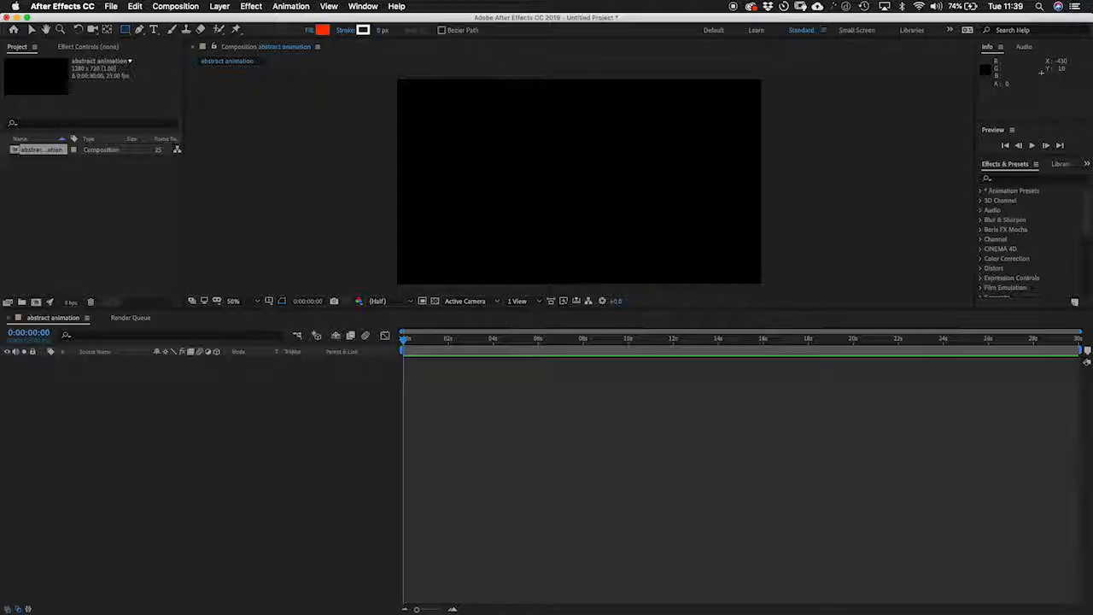
- Keep the stroke colour white and draw a rectangle about 336 by 265 px in the left half of the composition
{"action": "left_click", "coordinate": [363, 29]}
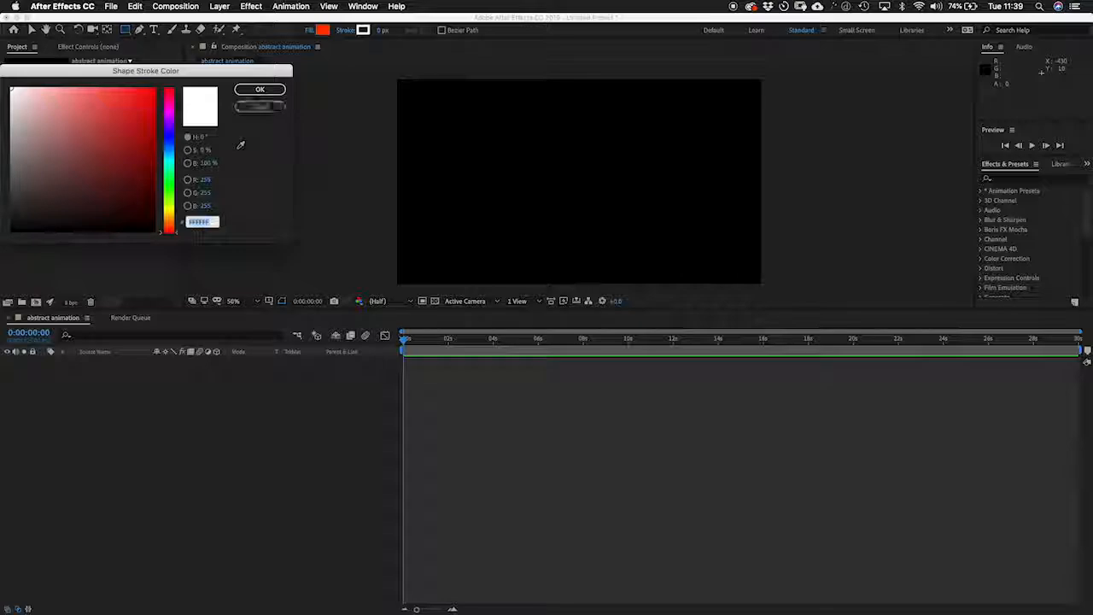
{"action": "left_click", "coordinate": [260, 106]}
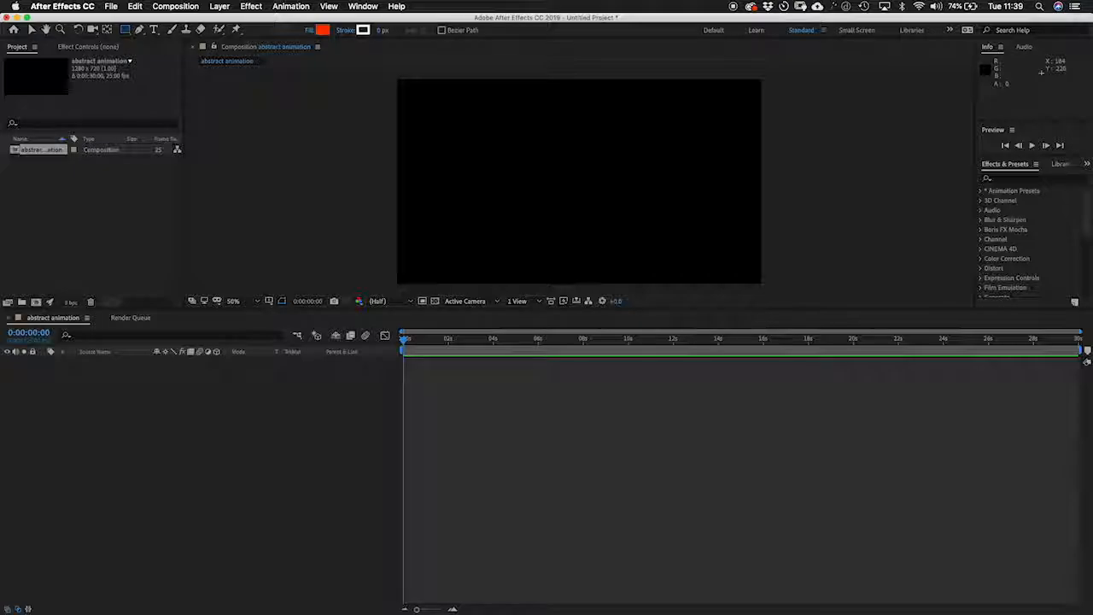
{"action": "left_click", "coordinate": [450, 143]}
{"action": "left_click_drag", "start_coordinate": [449, 145], "coordinate": [545, 217]}
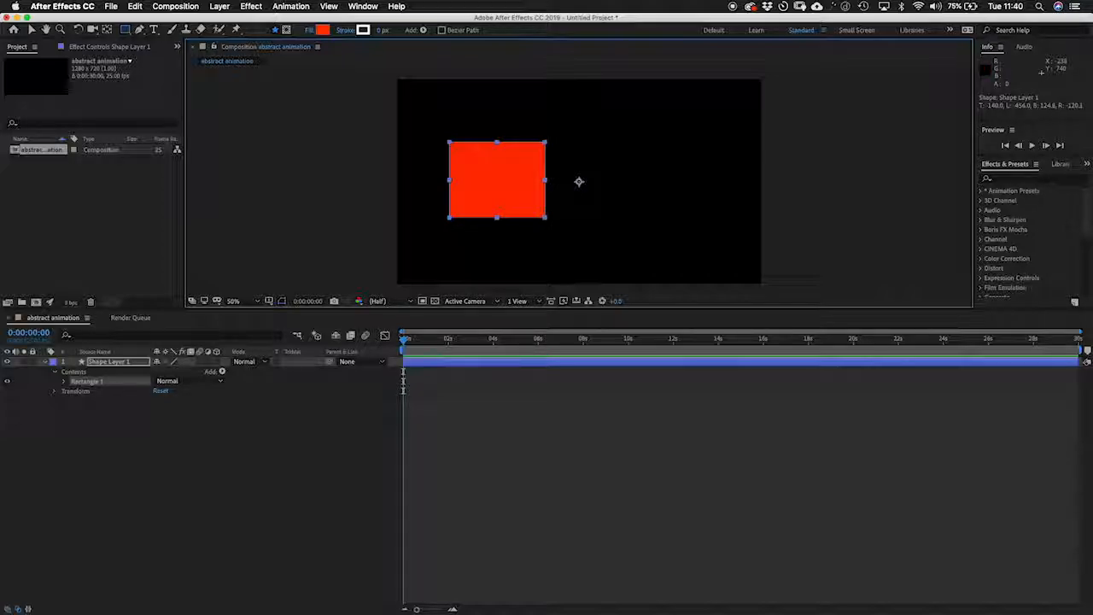
- Enable keyframing for the rectangle's own Position, Scale, Rotation and Opacity at 0:00:00:00
{"action": "left_click", "coordinate": [64, 382]}
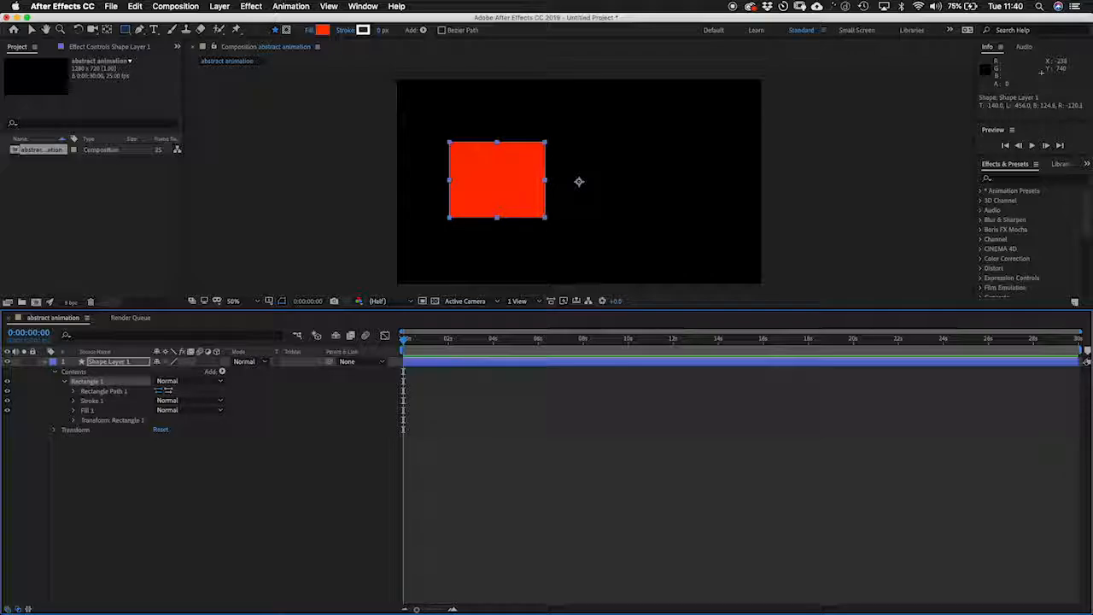
{"action": "left_click", "coordinate": [73, 420]}
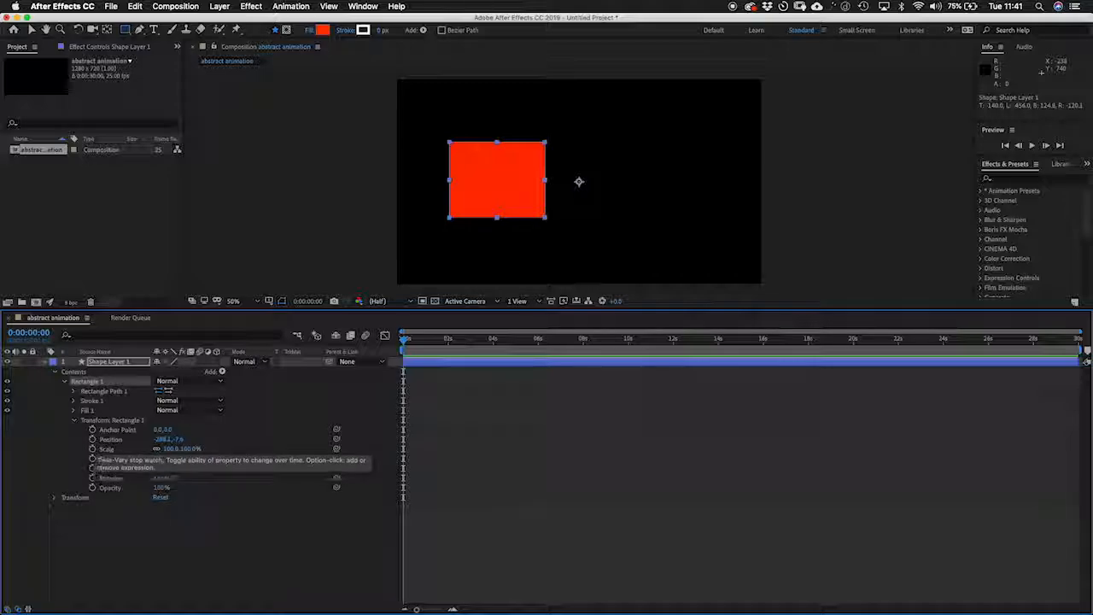
{"action": "left_click", "coordinate": [92, 439]}
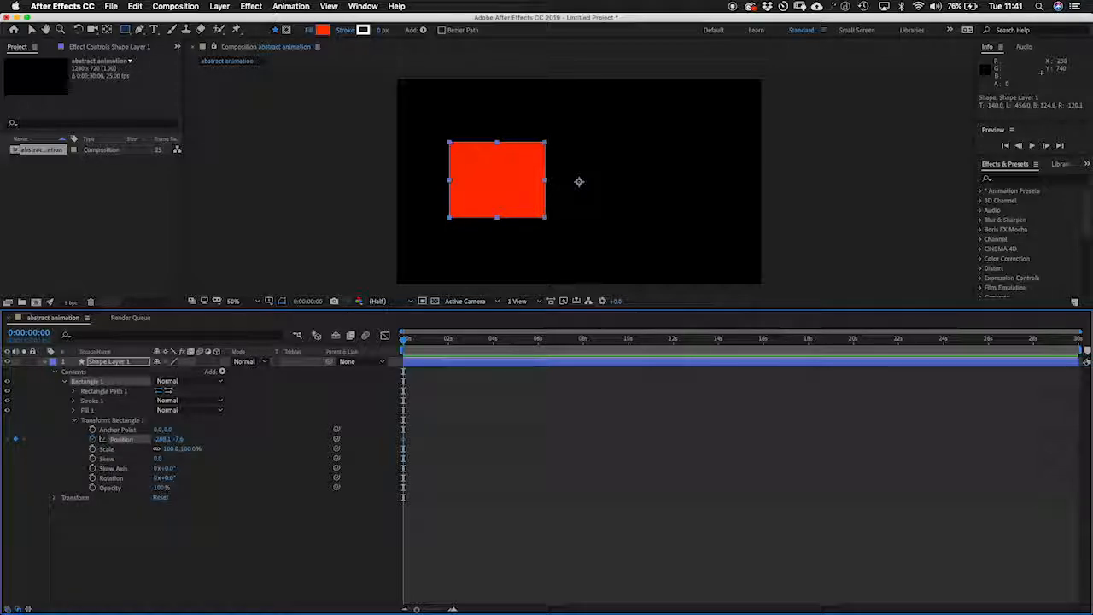
{"action": "left_click", "coordinate": [92, 449]}
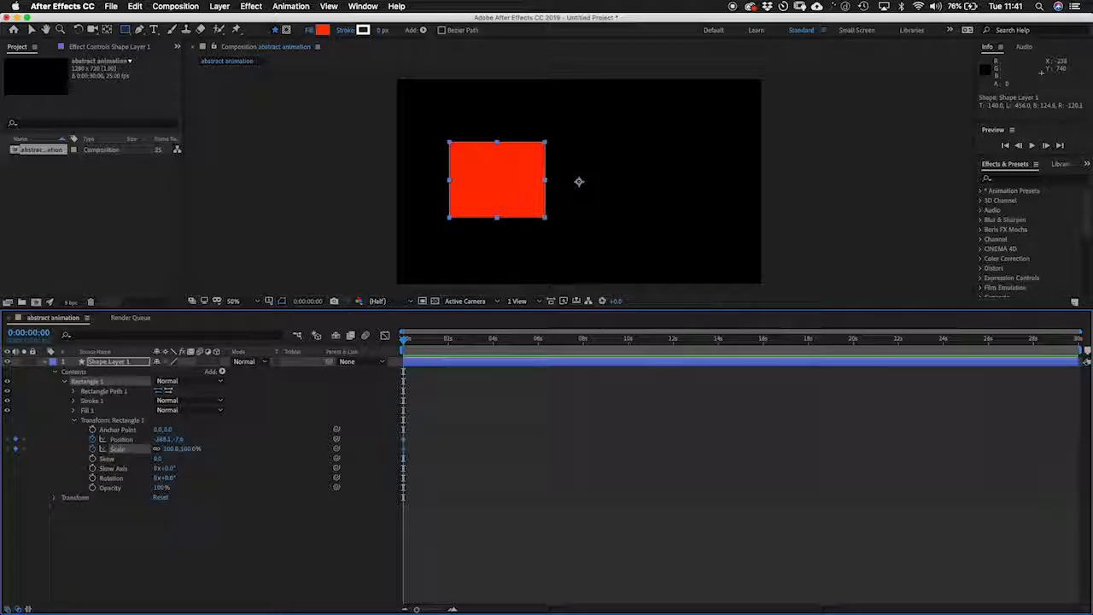
{"action": "left_click", "coordinate": [92, 478]}
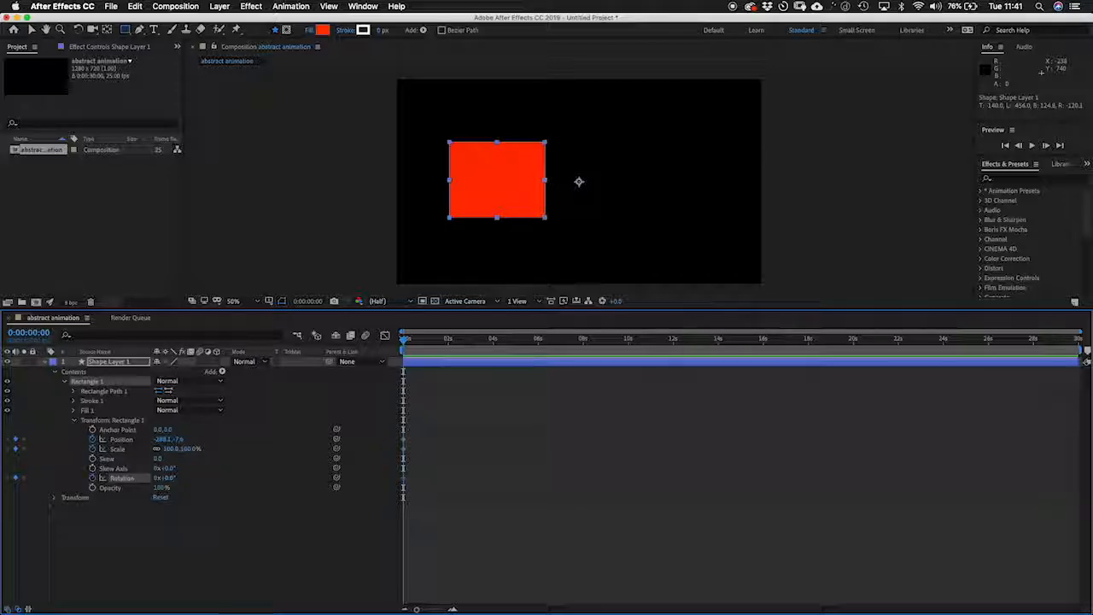
{"action": "left_click", "coordinate": [92, 487]}
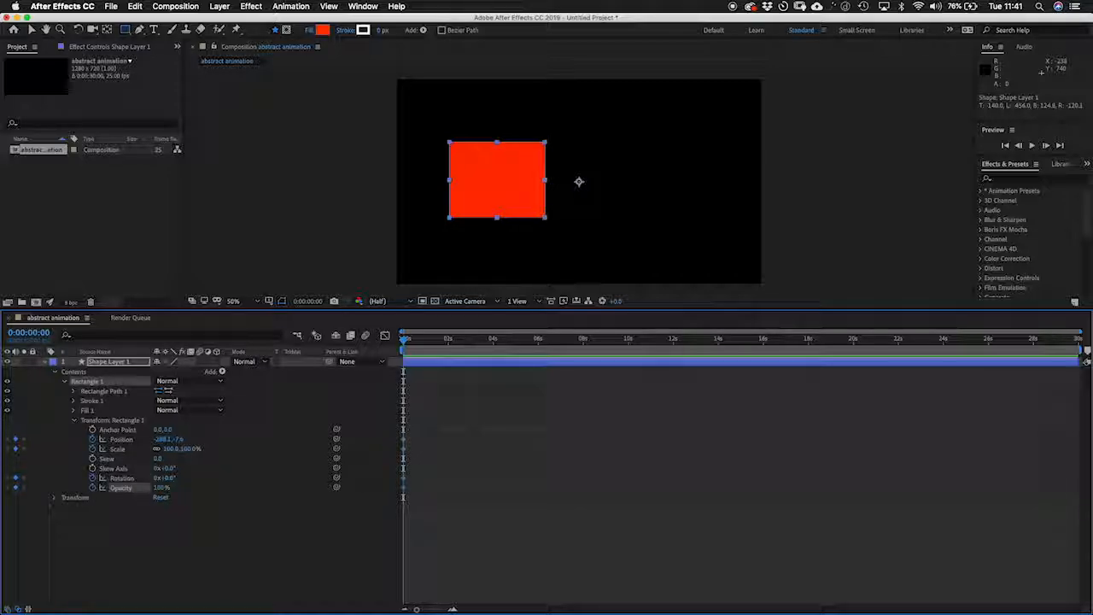
- At 0:00:02:01, move the rectangle to the upper-right area of the frame to keyframe its new position
{"action": "left_click_drag", "start_coordinate": [404, 340], "coordinate": [449, 339]}
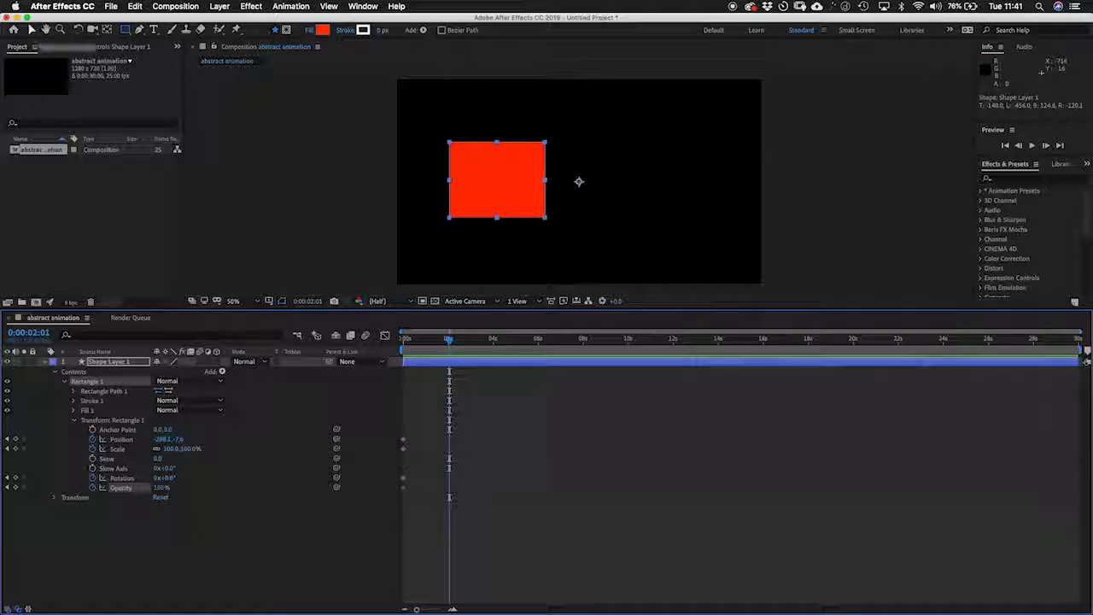
{"action": "left_click", "coordinate": [32, 30]}
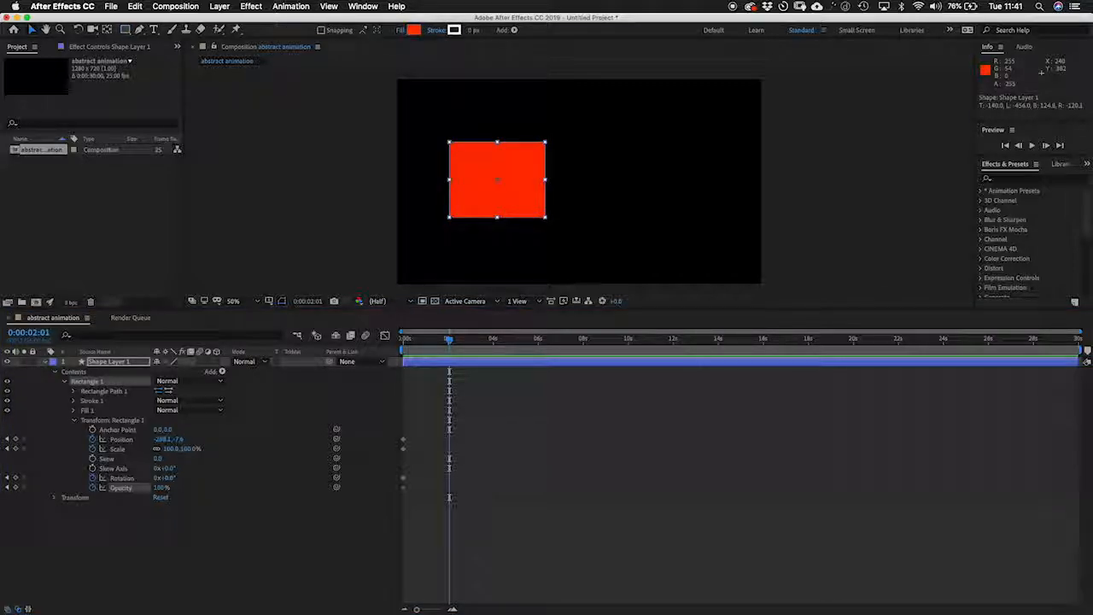
{"action": "left_click_drag", "start_coordinate": [497, 179], "coordinate": [677, 138]}
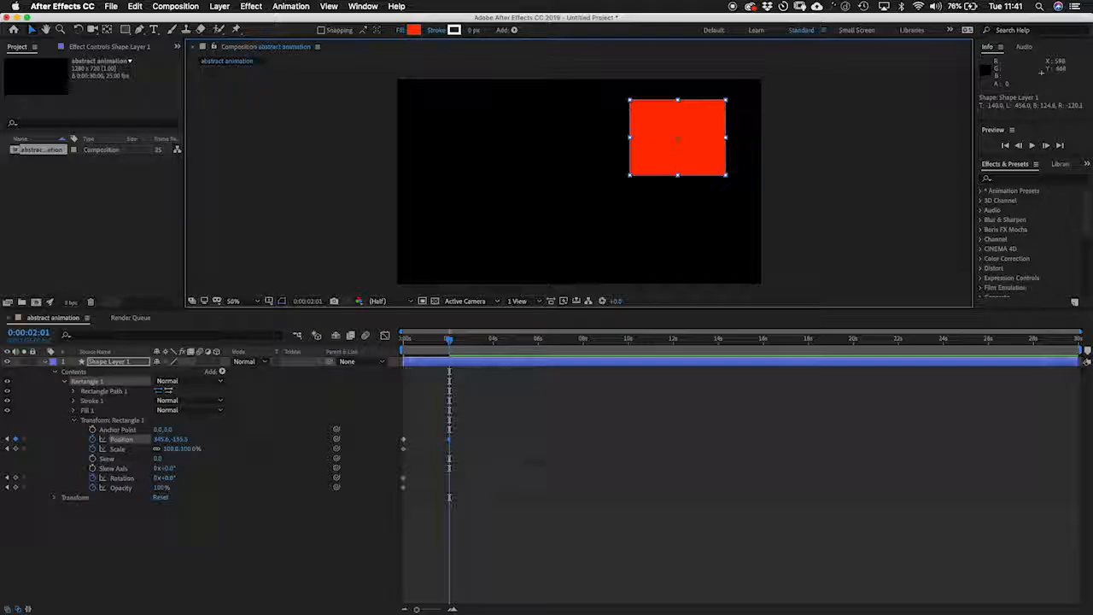
- Swap the two Position keyframes so the rectangle travels from the upper right back to its original place, and check the motion
{"action": "mouse_move", "coordinate": [449, 340]}
{"action": "left_mouse_down"}
{"action": "mouse_move", "coordinate": [407, 339]}
{"action": "mouse_move", "coordinate": [448, 340]}
{"action": "left_mouse_up"}
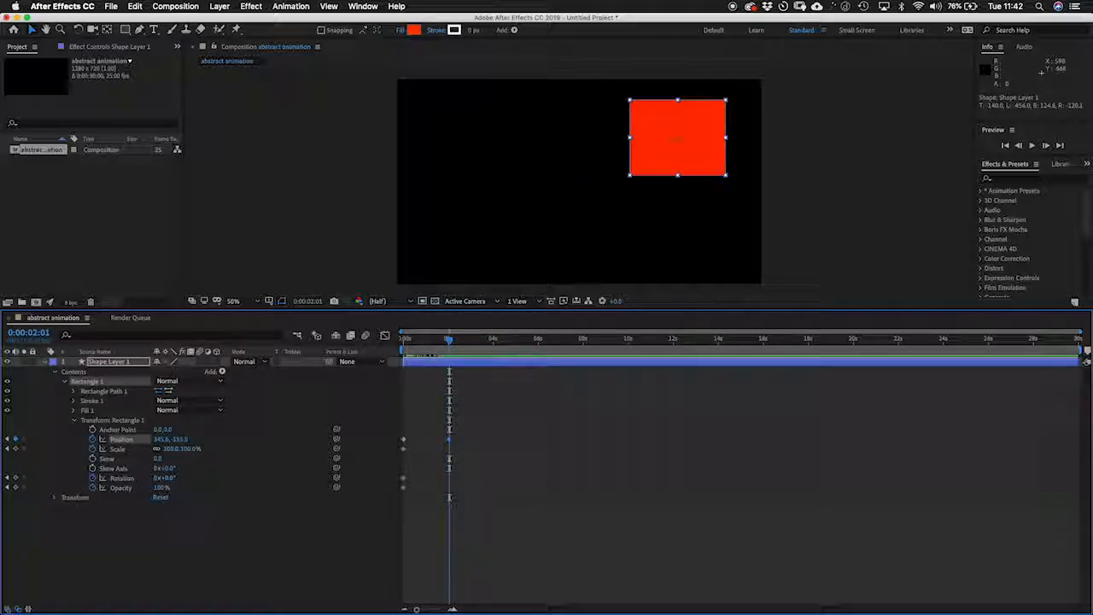
{"action": "left_click_drag", "start_coordinate": [434, 440], "coordinate": [403, 439]}
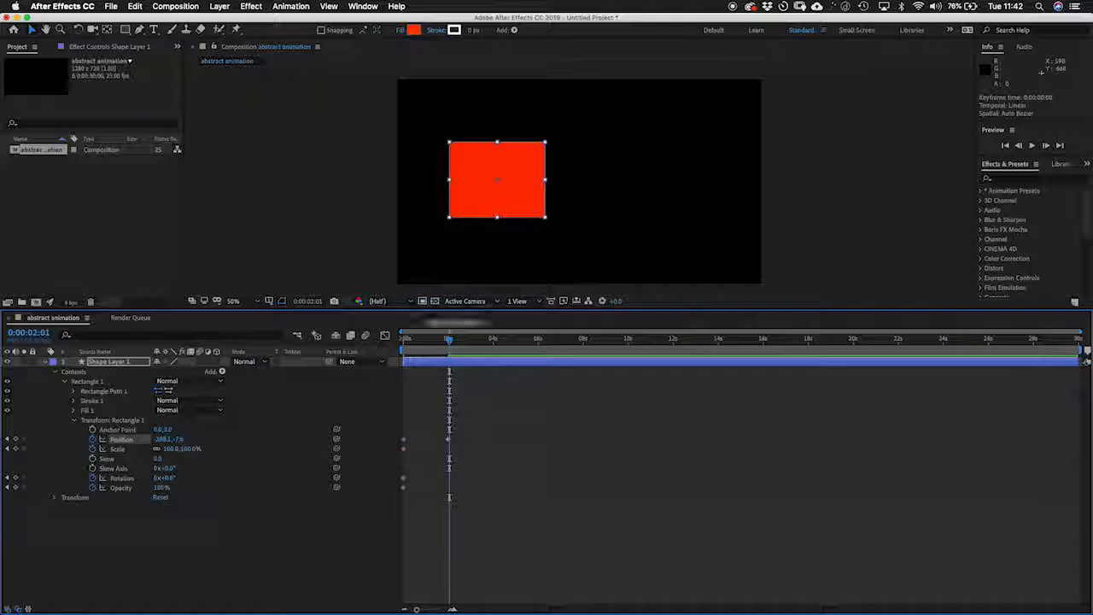
{"action": "mouse_move", "coordinate": [449, 339]}
{"action": "left_mouse_down"}
{"action": "mouse_move", "coordinate": [403, 339]}
{"action": "mouse_move", "coordinate": [449, 339]}
{"action": "left_mouse_up"}
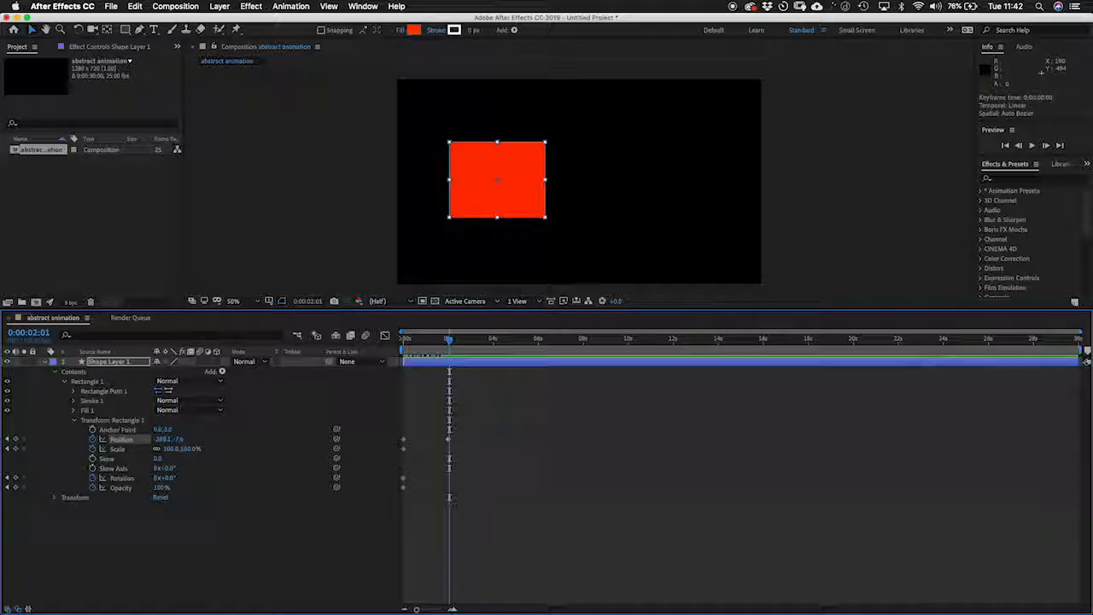
- At 0:00:02:01, scale the rectangle down proportionally to about 22% and set its Rotation to 1x+333°
{"action": "left_click_drag", "start_coordinate": [175, 448], "coordinate": [171, 448]}
{"action": "mouse_move", "coordinate": [509, 193]}
{"action": "left_mouse_down"}
{"action": "mouse_move", "coordinate": [538, 185]}
{"action": "mouse_move", "coordinate": [532, 225]}
{"action": "mouse_move", "coordinate": [534, 188]}
{"action": "mouse_move", "coordinate": [530, 205]}
{"action": "mouse_move", "coordinate": [514, 185]}
{"action": "mouse_move", "coordinate": [542, 190]}
{"action": "mouse_move", "coordinate": [534, 237]}
{"action": "mouse_move", "coordinate": [586, 188]}
{"action": "mouse_move", "coordinate": [505, 190]}
{"action": "mouse_move", "coordinate": [496, 230]}
{"action": "mouse_move", "coordinate": [532, 208]}
{"action": "mouse_move", "coordinate": [578, 245]}
{"action": "mouse_move", "coordinate": [509, 189]}
{"action": "left_mouse_up"}
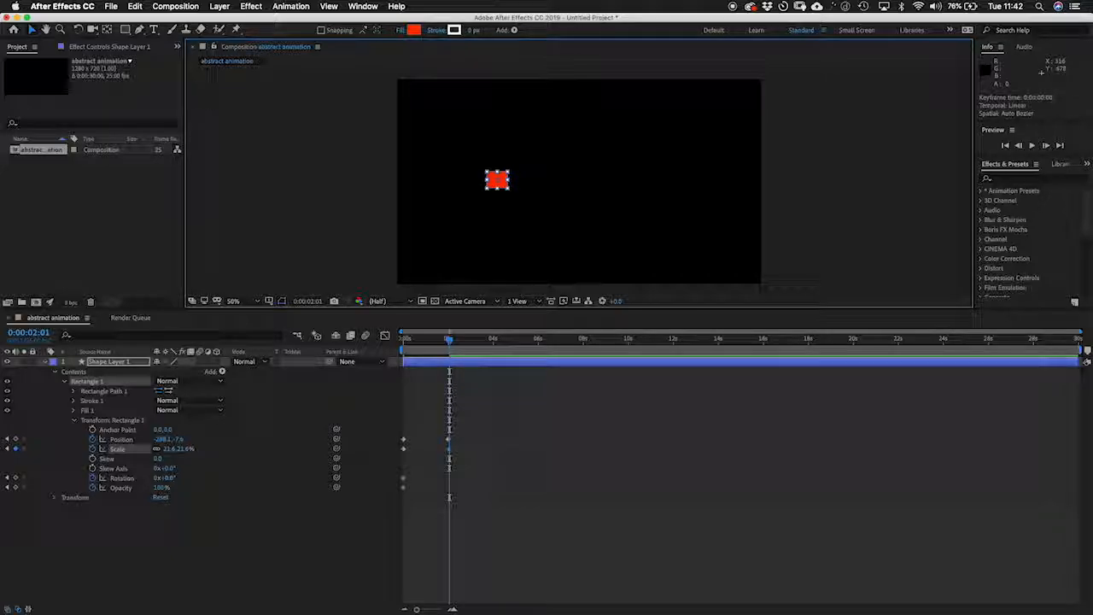
{"action": "left_click_drag", "start_coordinate": [168, 478], "coordinate": [392, 478]}
{"action": "left_click", "coordinate": [169, 479]}
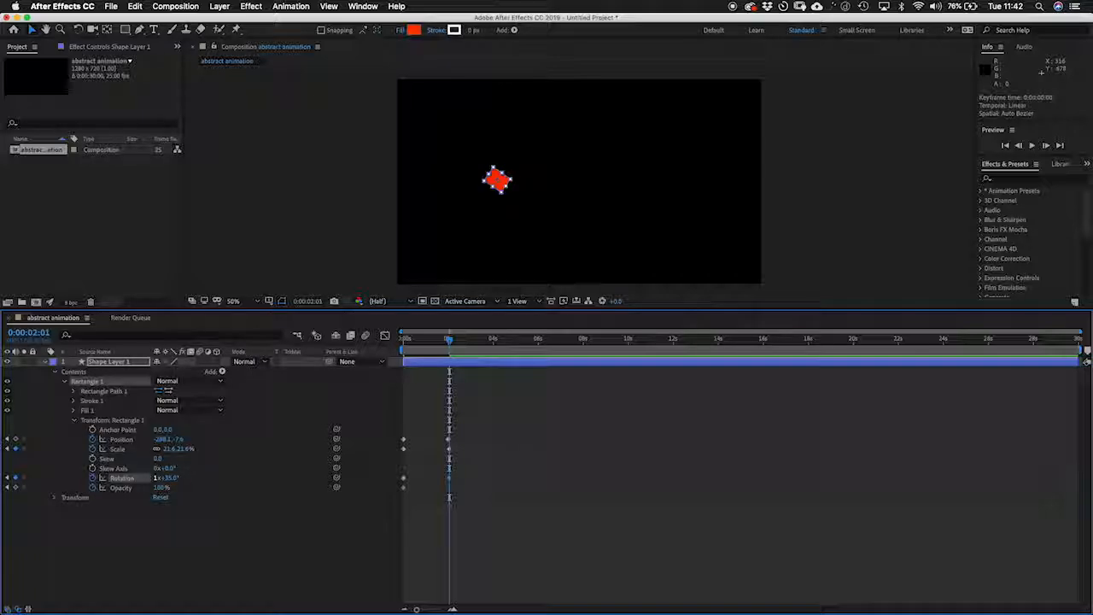
{"action": "left_click_drag", "start_coordinate": [169, 478], "coordinate": [312, 479]}
{"action": "left_click_drag", "start_coordinate": [173, 478], "coordinate": [277, 478]}
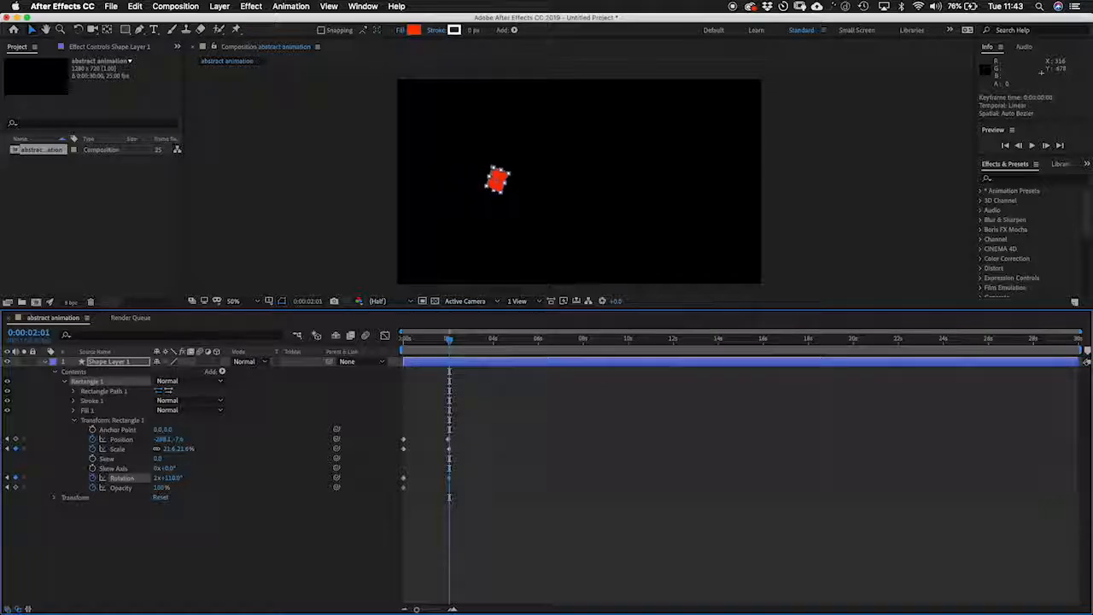
{"action": "left_click_drag", "start_coordinate": [175, 479], "coordinate": [94, 478]}
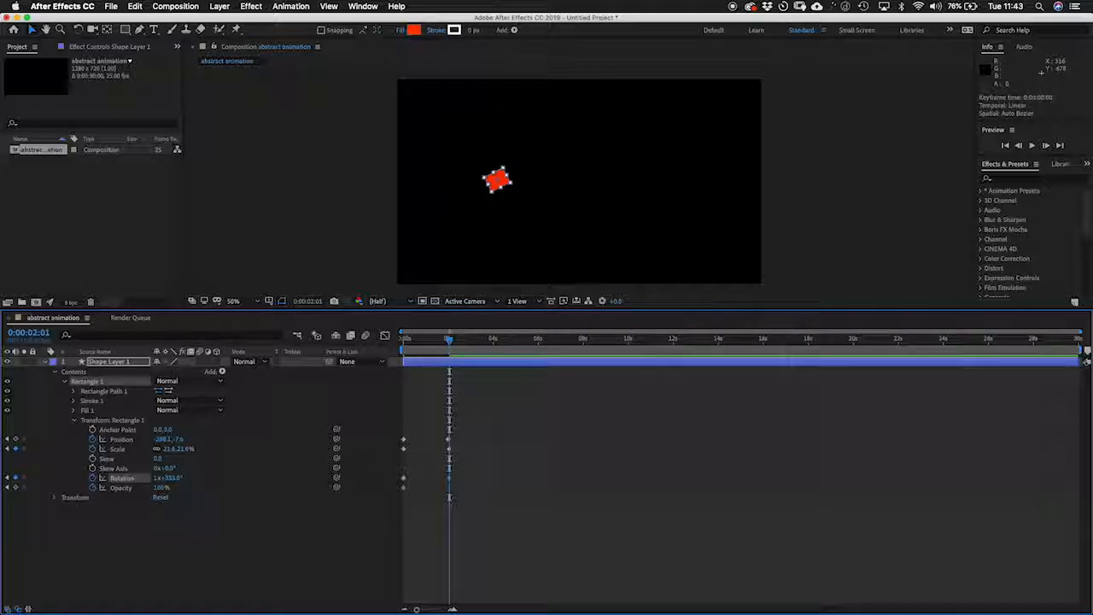
- Preview the rectangle's combined position, scale and rotation animation from the start of the composition
{"action": "left_click_drag", "start_coordinate": [449, 340], "coordinate": [403, 340]}
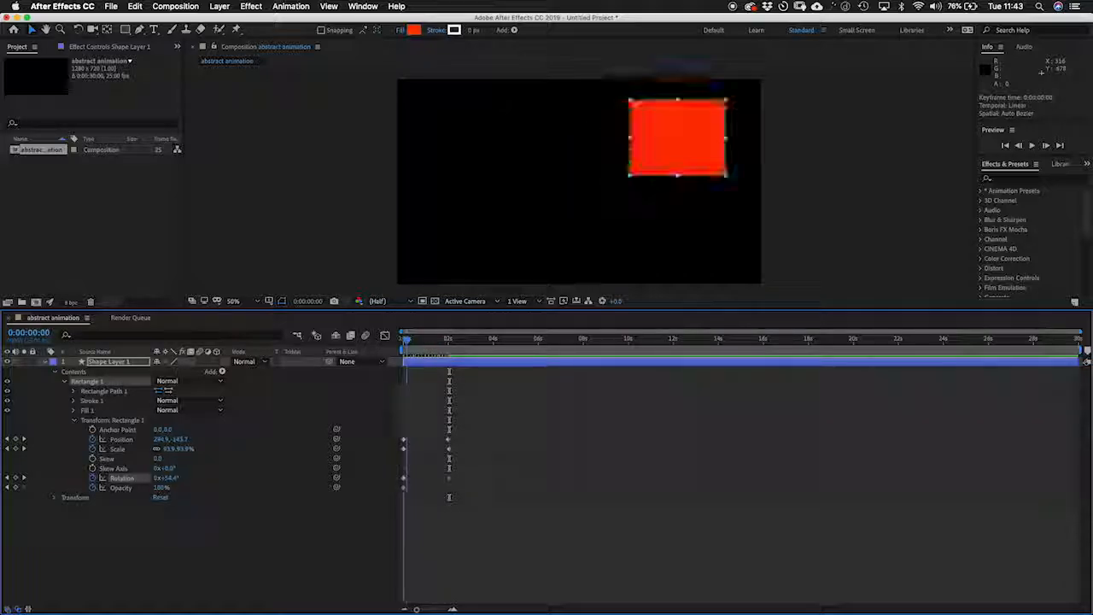
{"action": "key", "text": "space"}
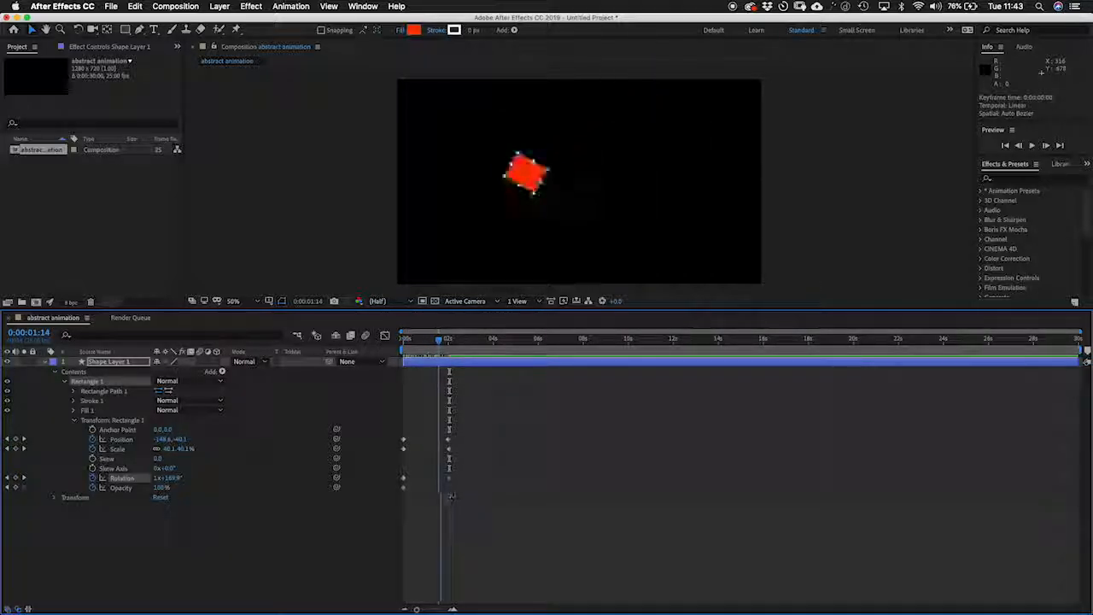
- Keyframe the rectangle's Opacity from 0% at the start to 100% at 0:00:02:00, and check the fade-in
{"action": "key", "text": "space"}
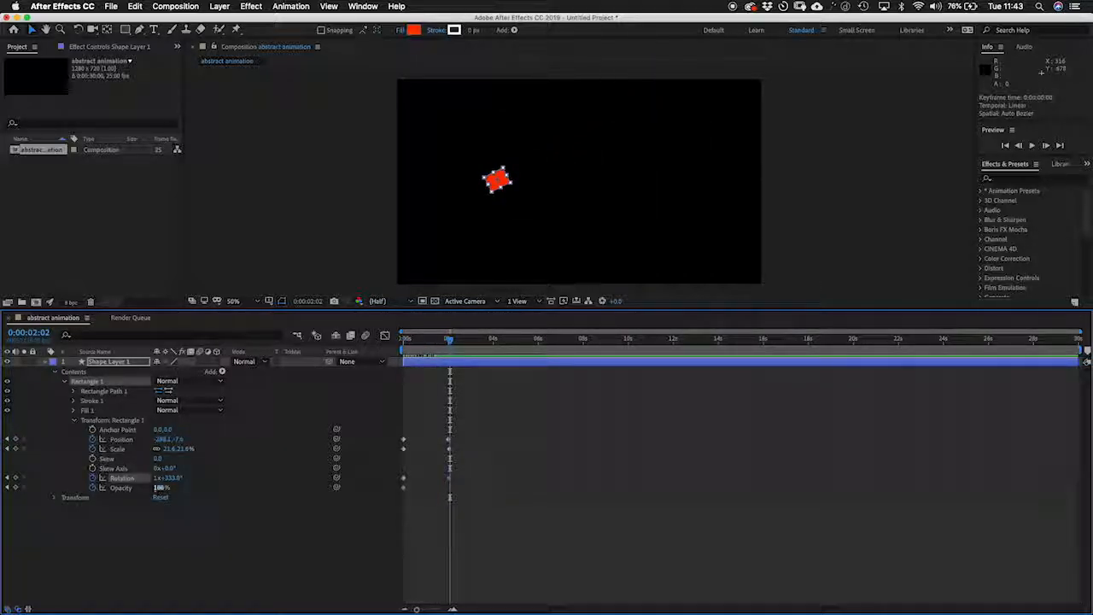
{"action": "left_click_drag", "start_coordinate": [156, 488], "coordinate": [97, 488]}
{"action": "left_click_drag", "start_coordinate": [450, 339], "coordinate": [419, 339]}
{"action": "left_click_drag", "start_coordinate": [403, 488], "coordinate": [448, 478]}
{"action": "left_click", "coordinate": [117, 449]}
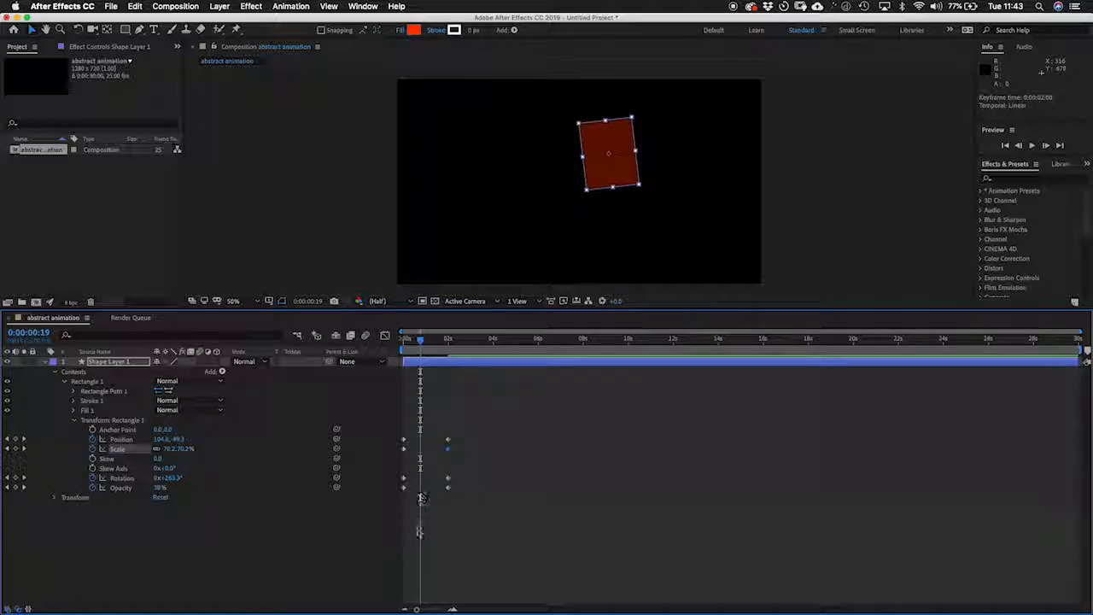
{"action": "mouse_move", "coordinate": [420, 339]}
{"action": "left_mouse_down"}
{"action": "mouse_move", "coordinate": [453, 345]}
{"action": "mouse_move", "coordinate": [407, 345]}
{"action": "mouse_move", "coordinate": [427, 350]}
{"action": "left_mouse_up"}
{"action": "left_click_drag", "start_coordinate": [438, 351], "coordinate": [443, 351]}
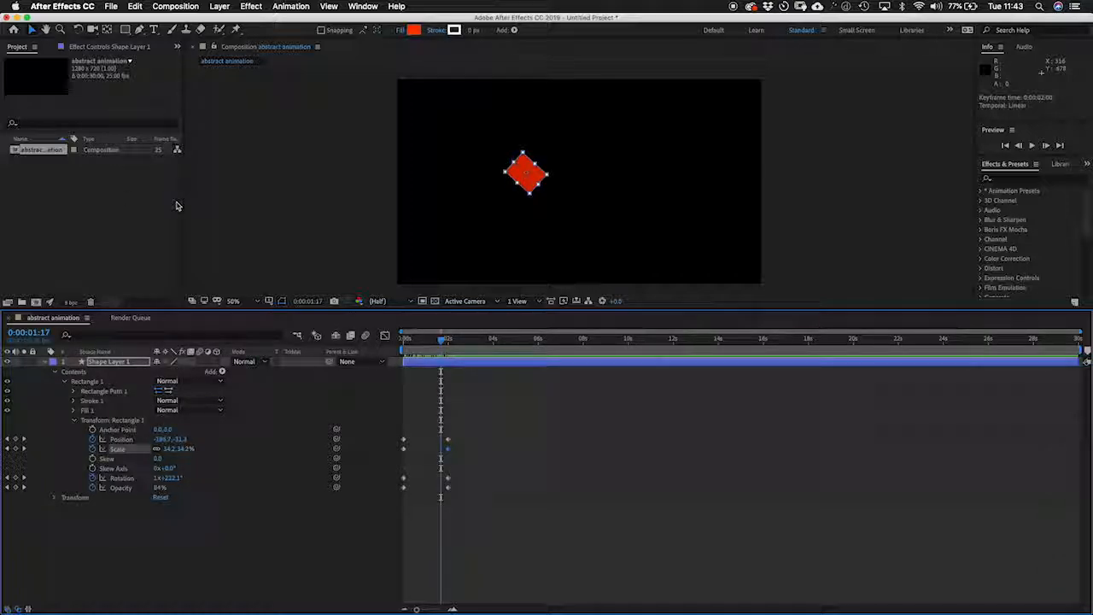
- Switch the active shape tool to the Polygon tool
{"action": "left_click", "coordinate": [126, 31]}
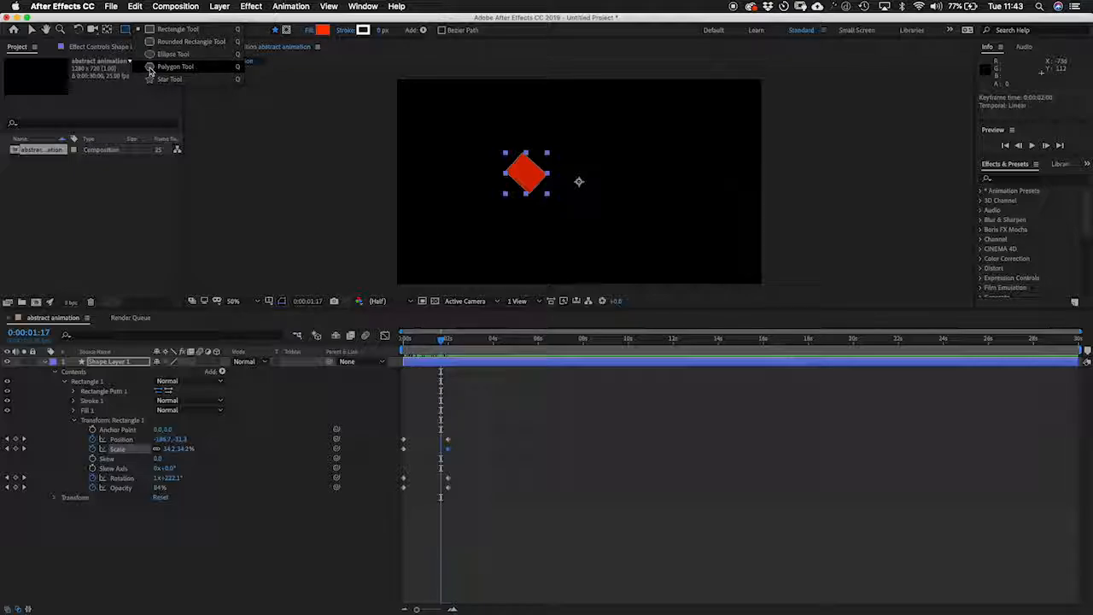
{"action": "left_click", "coordinate": [150, 68]}
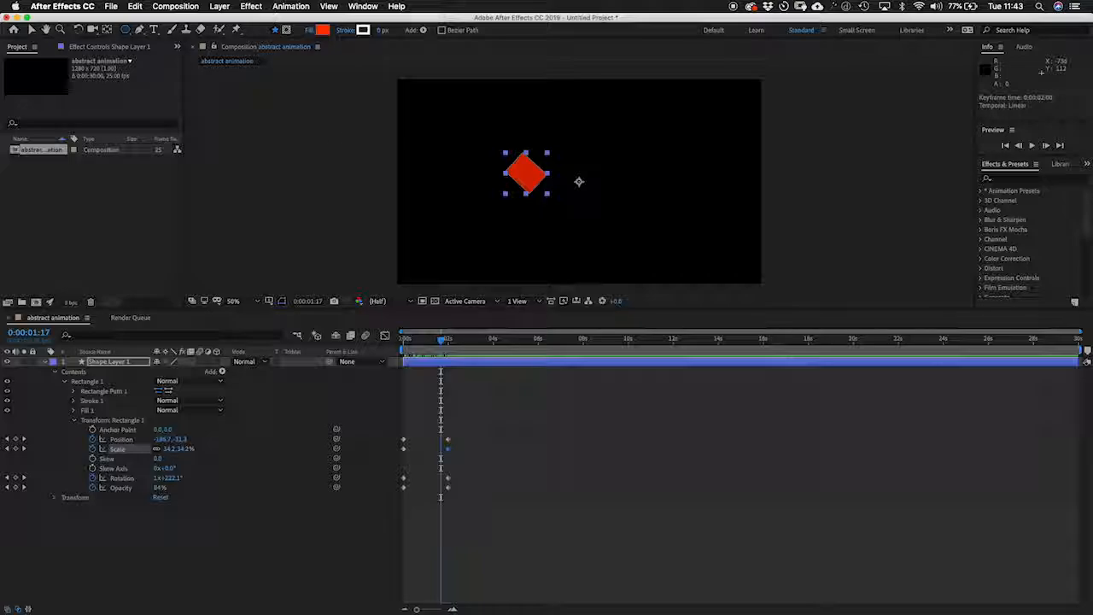
{"action": "left_click_drag", "start_coordinate": [442, 139], "coordinate": [448, 172]}
{"action": "key", "text": "Up"}
{"action": "key", "text": "super+z"}
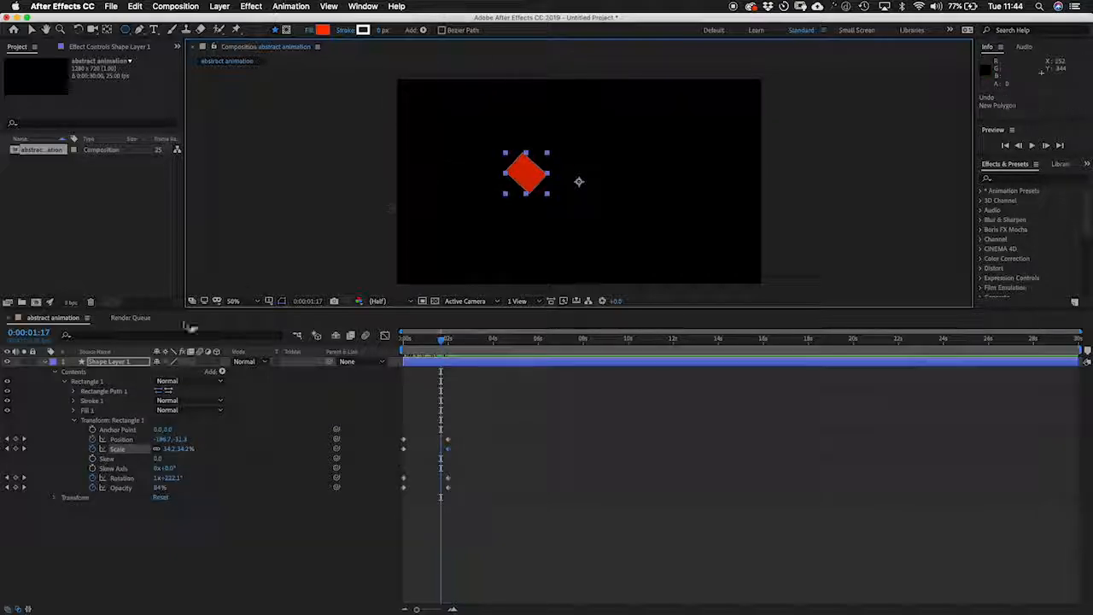
- Collapse the properties of Shape Layer 1 and leave the layer deselected so that new shapes get their own layer
{"action": "left_click", "coordinate": [132, 561]}
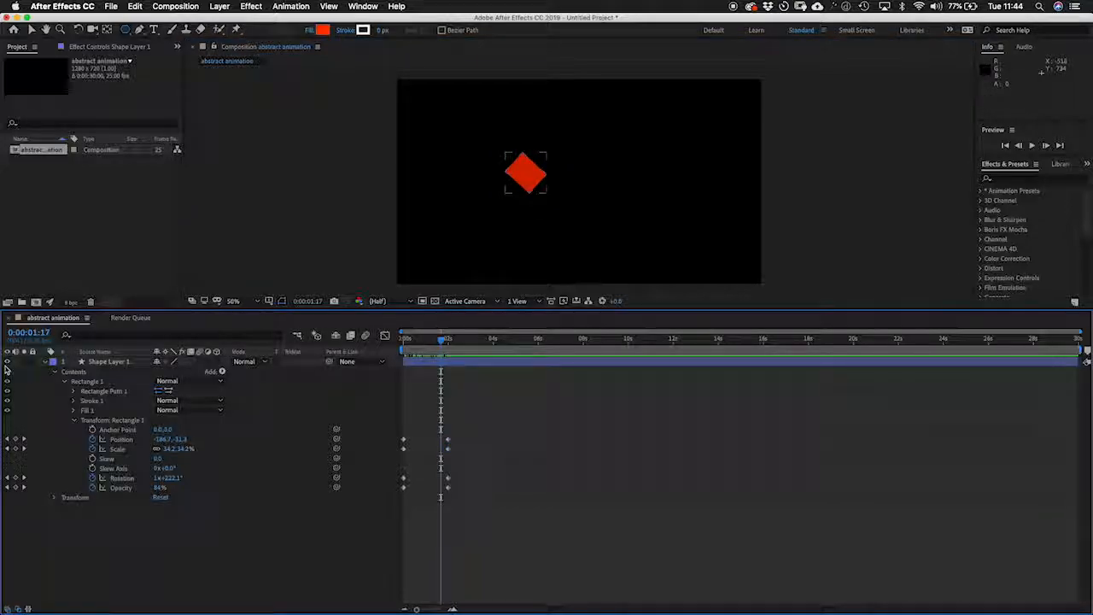
{"action": "left_click", "coordinate": [44, 361]}
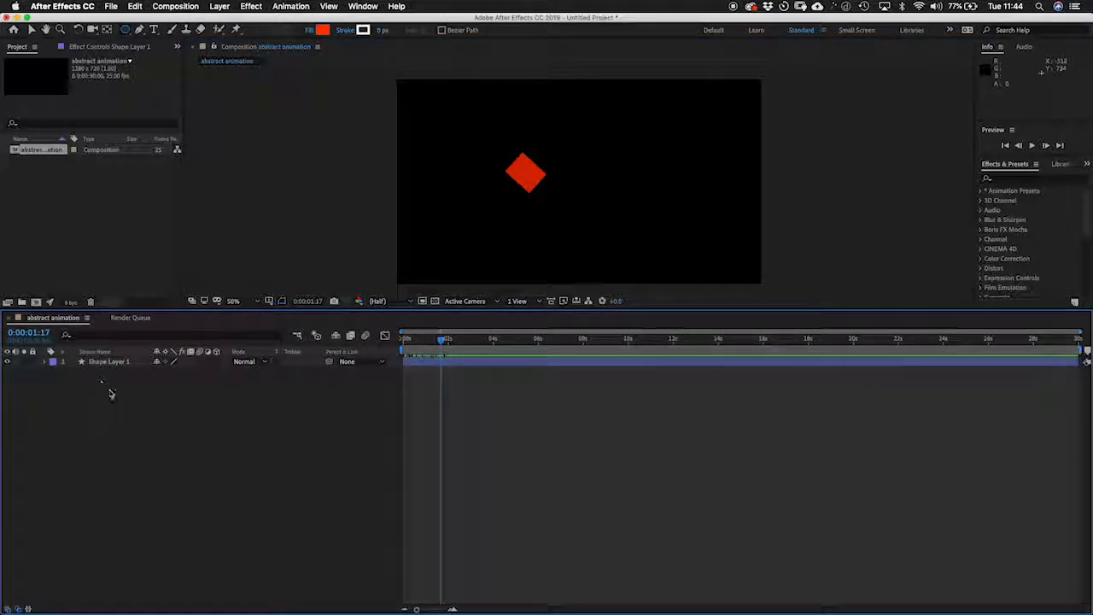
{"action": "left_click", "coordinate": [100, 362]}
{"action": "left_click", "coordinate": [46, 362]}
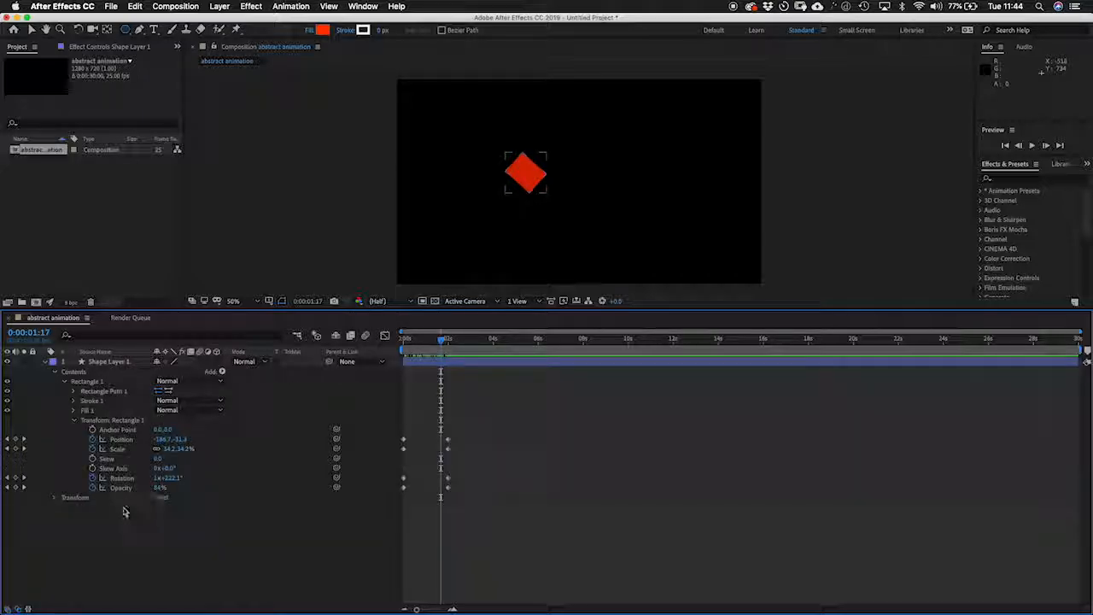
{"action": "left_click", "coordinate": [45, 362]}
{"action": "left_click", "coordinate": [130, 419]}
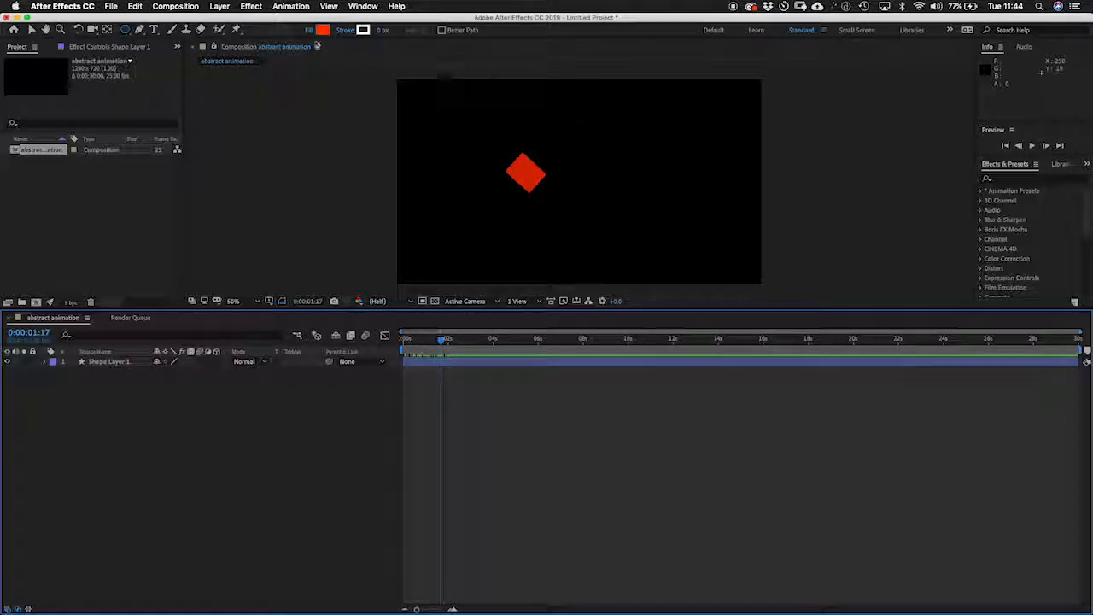
- Set the fill colour for new shapes to bright green
{"action": "left_click", "coordinate": [322, 34]}
{"action": "left_click", "coordinate": [169, 184]}
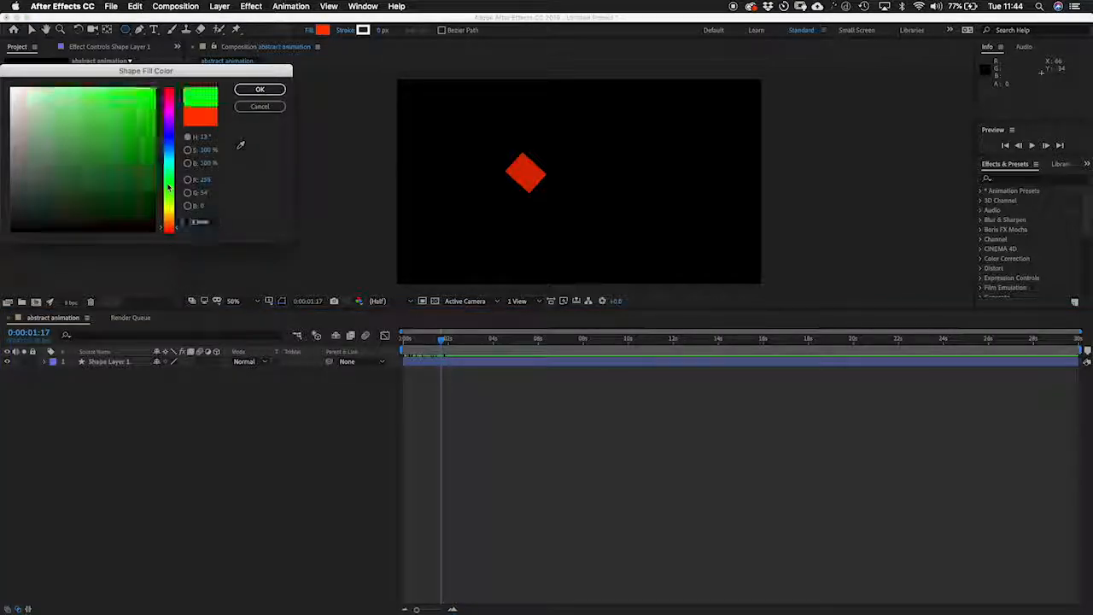
{"action": "left_click", "coordinate": [257, 89]}
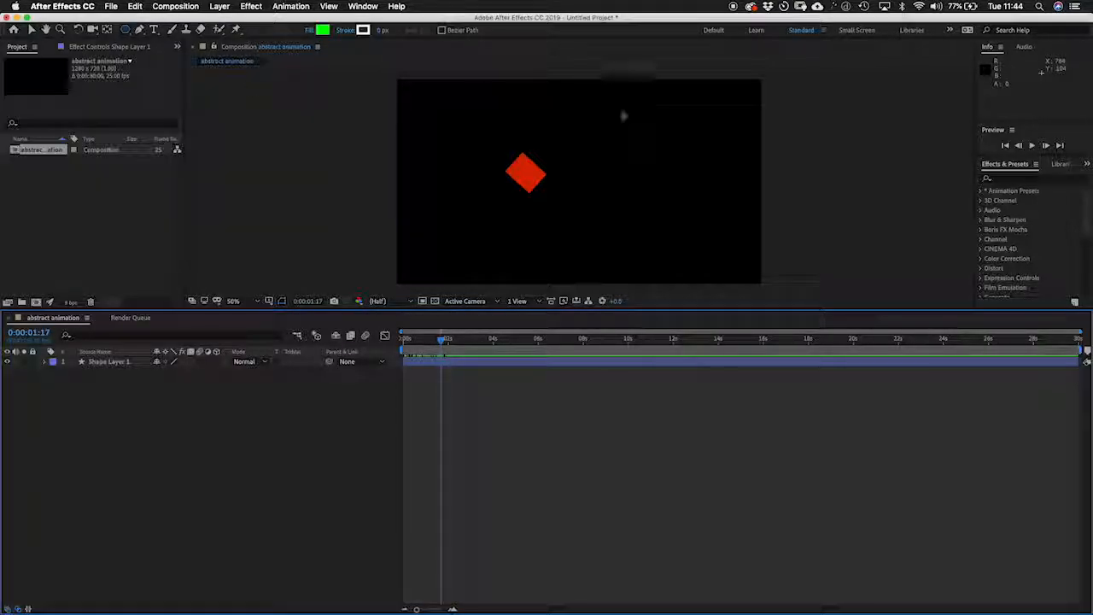
- Draw a green polygon to the upper right of the red rectangle and reduce it to three sides, forming an upright triangle
{"action": "left_click_drag", "start_coordinate": [625, 157], "coordinate": [590, 147]}
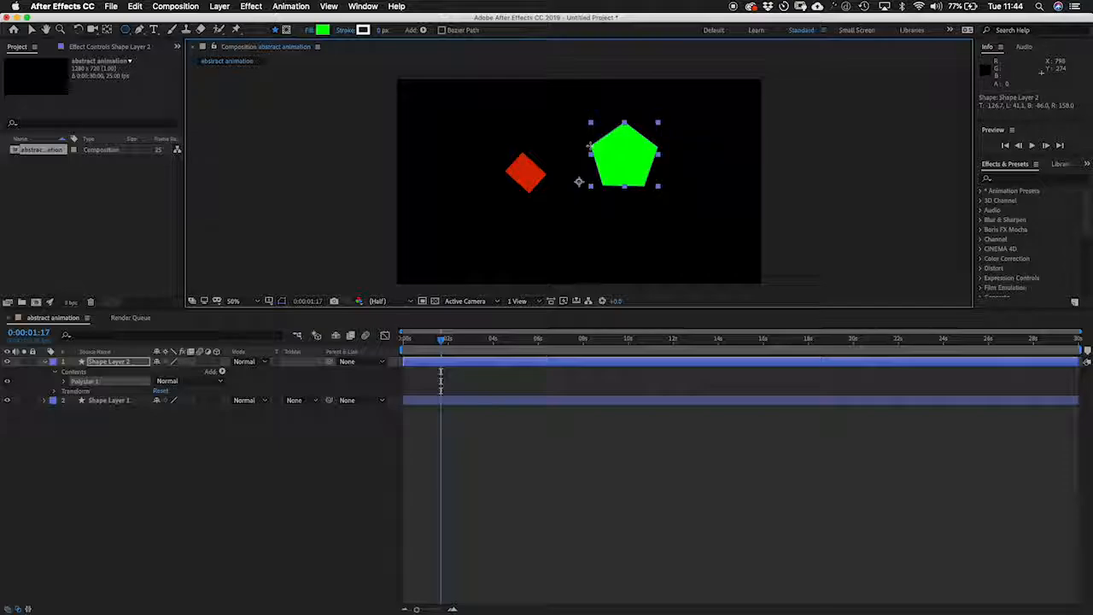
{"action": "left_click_drag", "start_coordinate": [590, 147], "coordinate": [578, 181]}
{"action": "key", "text": "Up"}
{"action": "key", "text": "Down"}
{"action": "key", "text": "Down"}
{"action": "key", "text": "Down"}
{"action": "key", "text": "Up"}
{"action": "key", "text": "Up"}
{"action": "key", "text": "Up"}
{"action": "key", "text": "Up"}
{"action": "key", "text": "Up"}
{"action": "key", "text": "Up"}
{"action": "key", "text": "Up"}
{"action": "key", "text": "Up"}
{"action": "key", "text": "Up"}
{"action": "key", "text": "Up"}
{"action": "key", "text": "Up"}
{"action": "key", "text": "Down"}
{"action": "key", "text": "Down"}
{"action": "key", "text": "Down"}
{"action": "key", "text": "Down"}
{"action": "key", "text": "Down"}
{"action": "key", "text": "Down"}
{"action": "key", "text": "Down"}
{"action": "key", "text": "Down"}
{"action": "key", "text": "Down"}
{"action": "key", "text": "Down"}
{"action": "key", "text": "Up"}
{"action": "key", "text": "Up"}
{"action": "key", "text": "Down"}
{"action": "key", "text": "Down"}
{"action": "key", "text": "Down"}
{"action": "key", "text": "Up"}
{"action": "key", "text": "Up"}
{"action": "key", "text": "Down"}
{"action": "key", "text": "Down"}
{"action": "key", "text": "Up"}
{"action": "key", "text": "Down"}
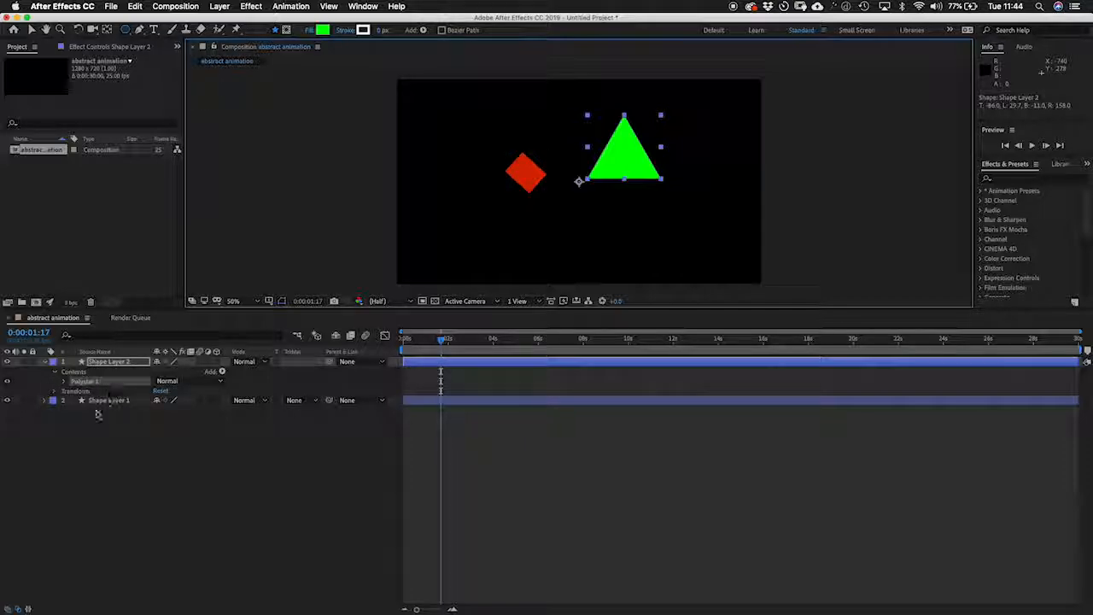
- Rename Shape Layer 2 as triangle and Shape Layer 1 as rectangle
{"action": "left_click", "coordinate": [105, 363]}
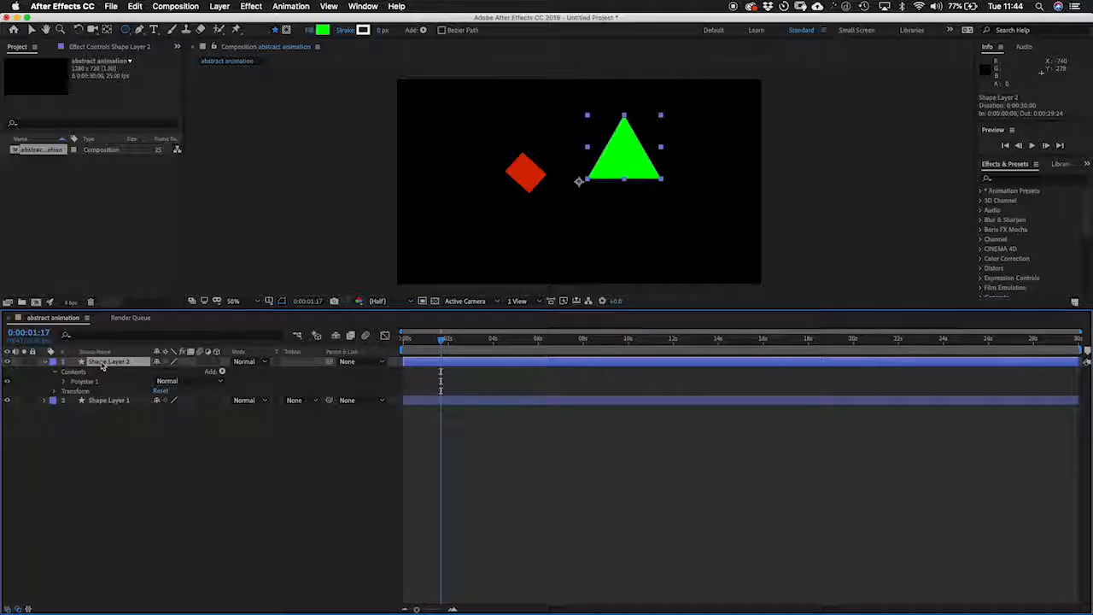
{"action": "key", "text": "Return"}
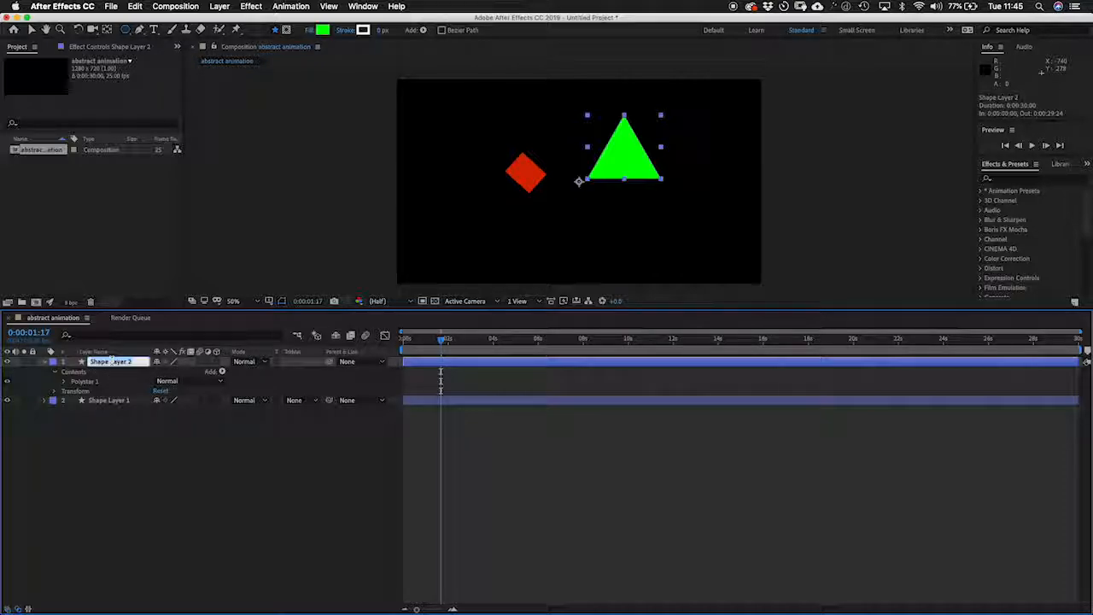
{"action": "type", "text": "triangle"}
{"action": "key", "text": "Return"}
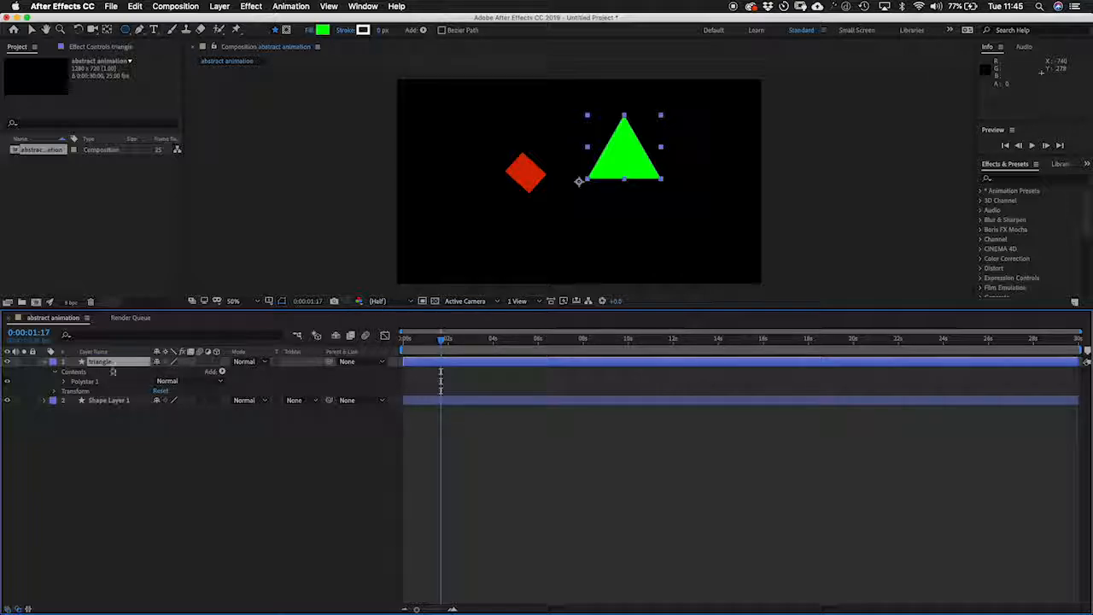
{"action": "left_click", "coordinate": [116, 402]}
{"action": "key", "text": "Return"}
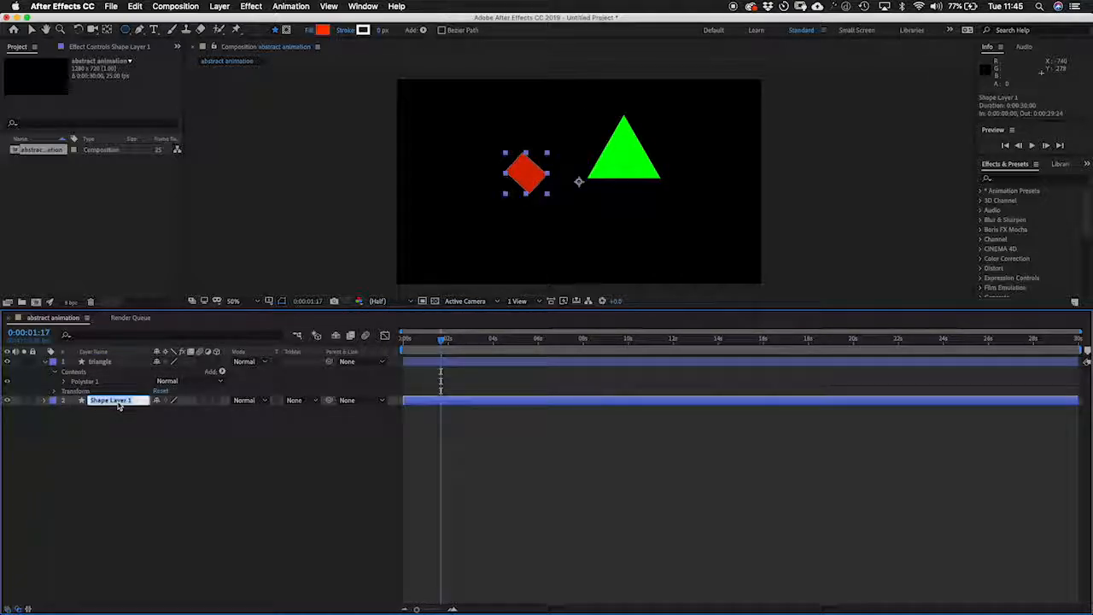
{"action": "type", "text": "rectangle"}
{"action": "key", "text": "Return"}
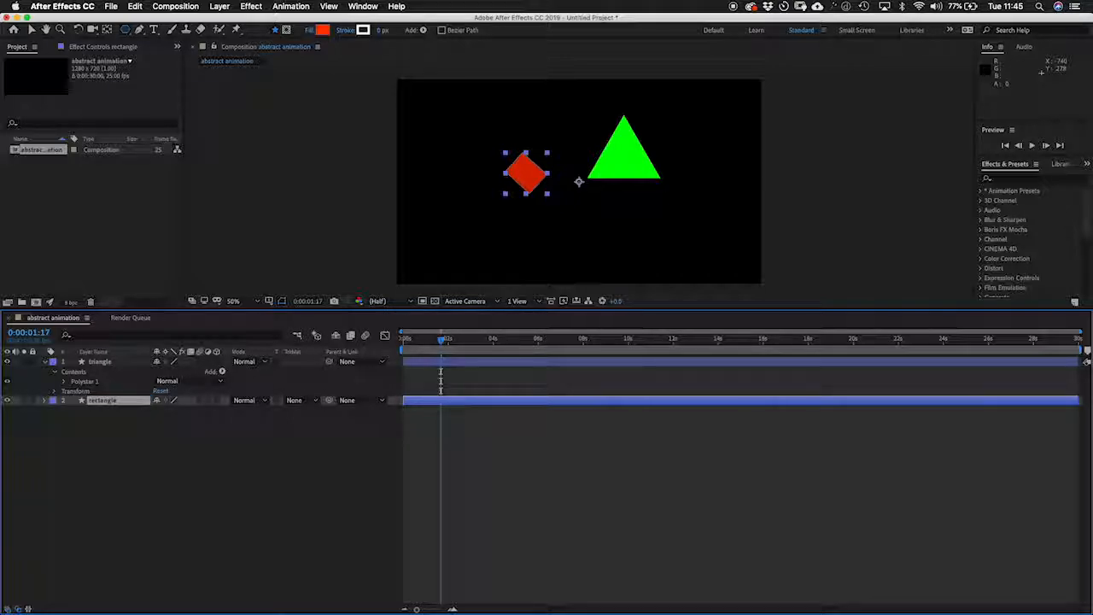
- Reveal the transform properties of Polystar 1 in the triangle layer
{"action": "left_click", "coordinate": [65, 383]}
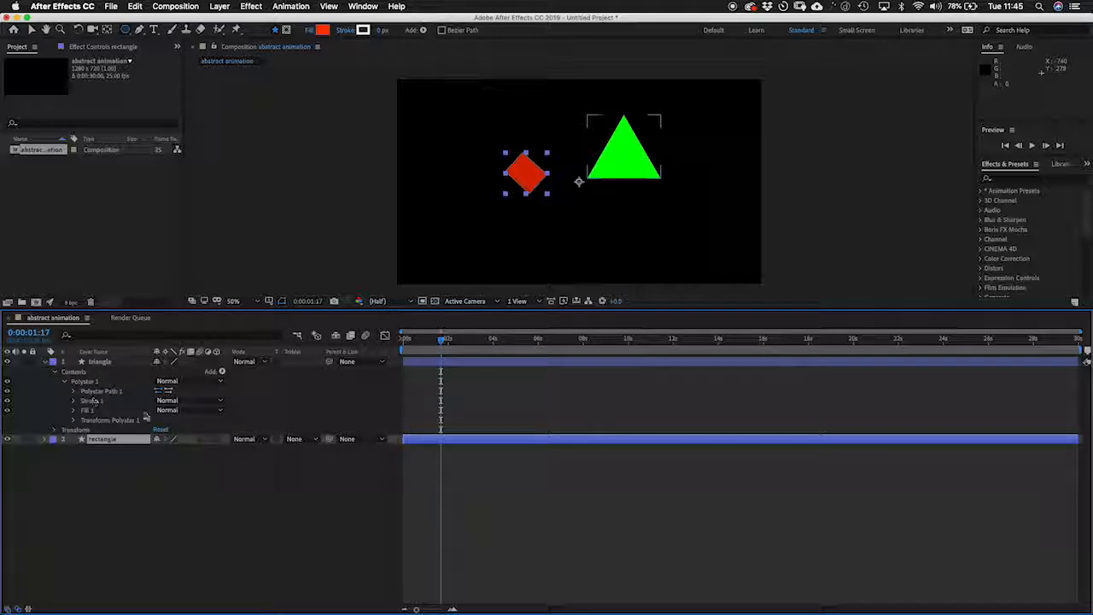
{"action": "left_click", "coordinate": [73, 421]}
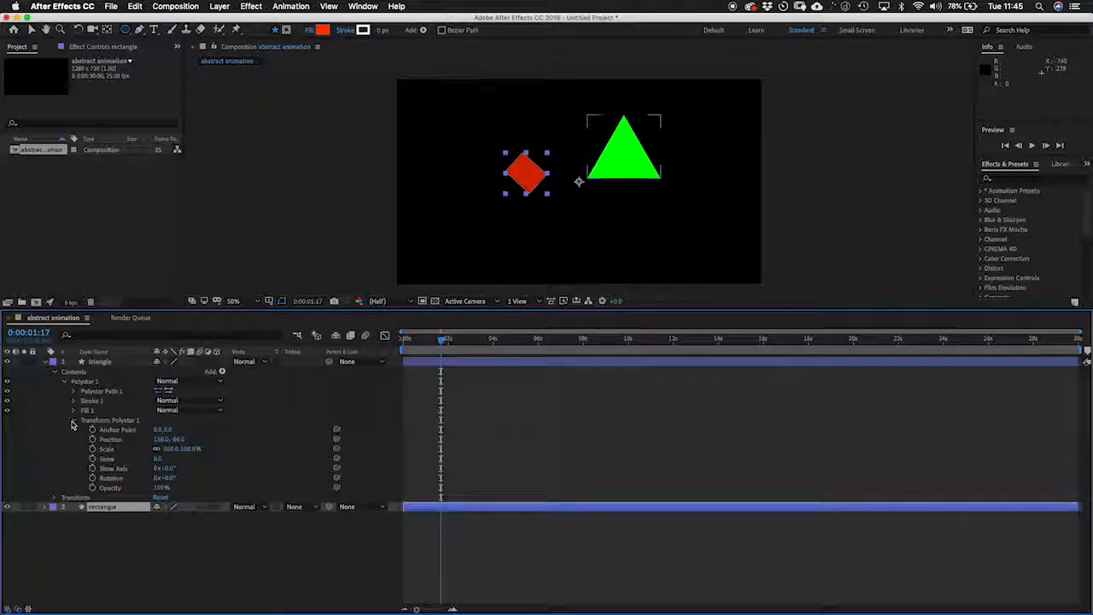
{"action": "left_click", "coordinate": [218, 413]}
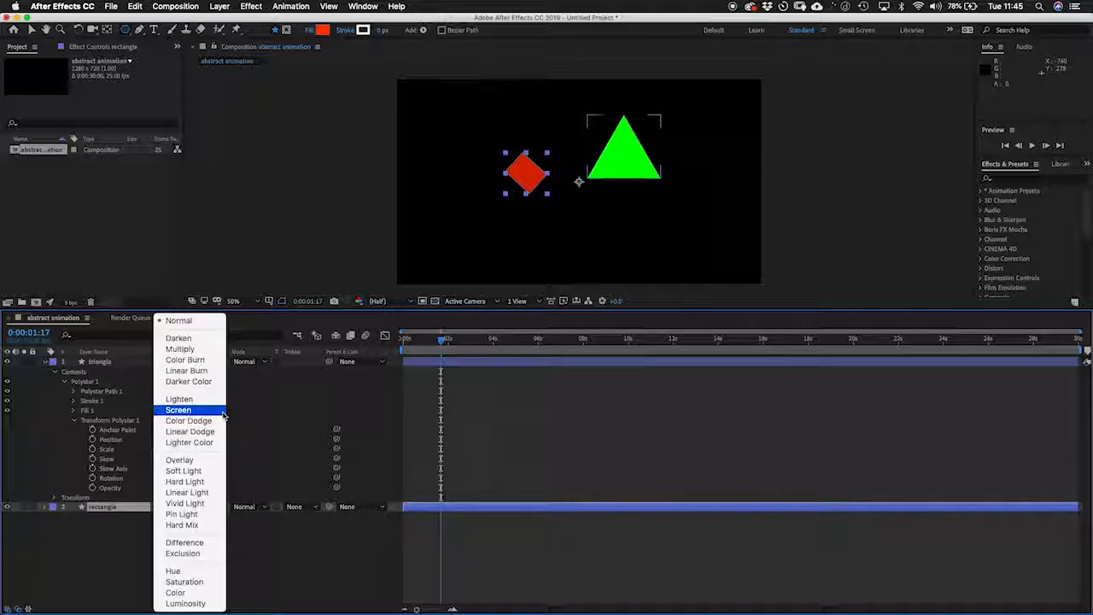
{"action": "left_click", "coordinate": [222, 414]}
{"action": "left_click", "coordinate": [221, 415]}
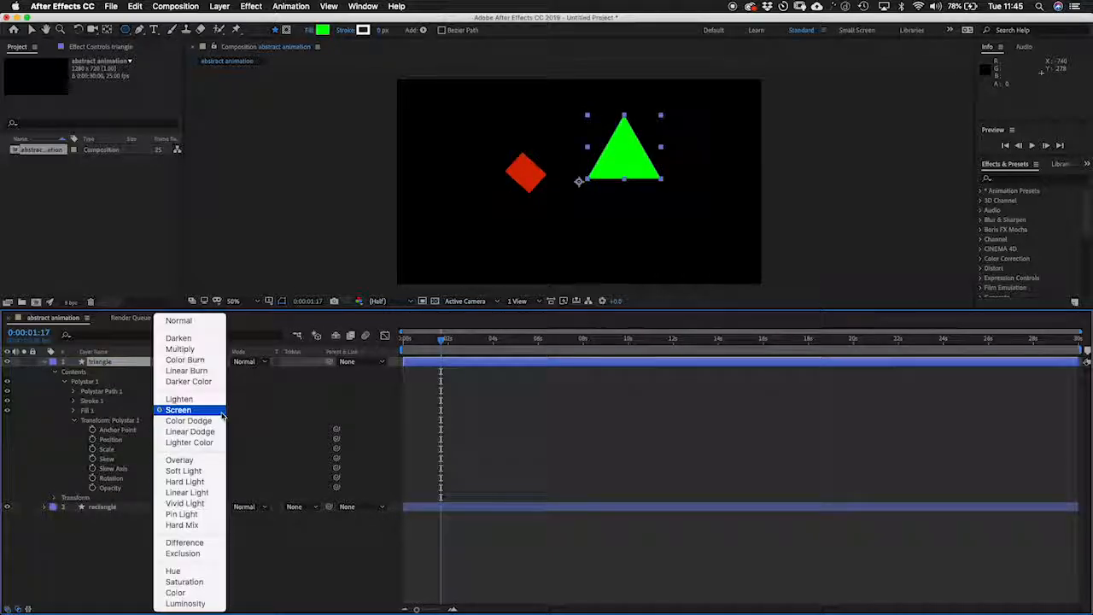
{"action": "left_click", "coordinate": [184, 335]}
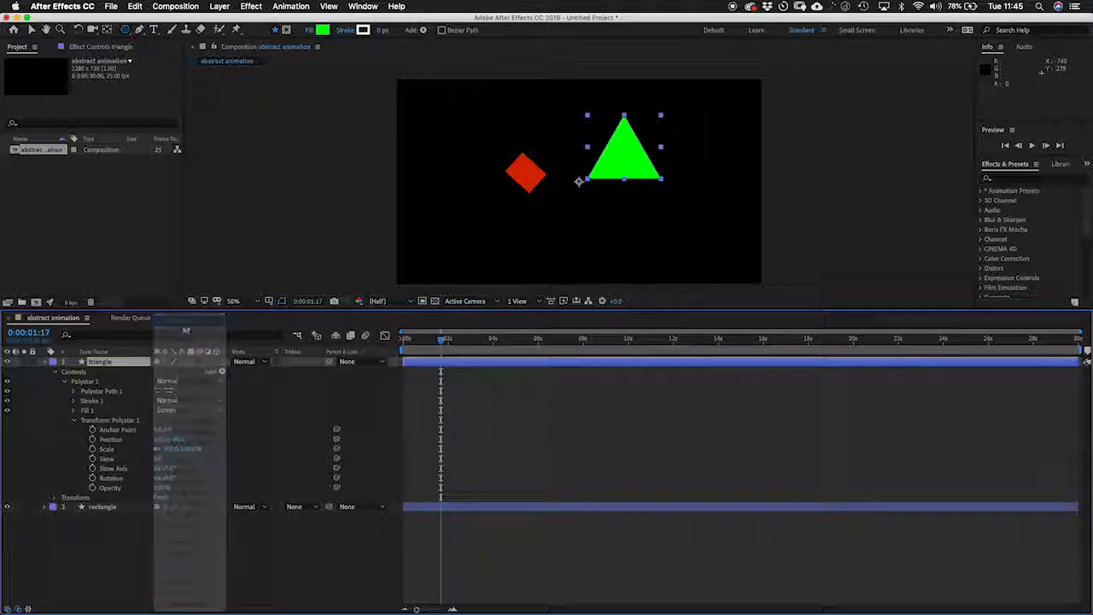
- At 0:00:00:00, start keyframing the triangle's Position, Rotation, Opacity and Scale under Transform: Polystar 1
{"action": "left_click_drag", "start_coordinate": [442, 341], "coordinate": [403, 340]}
{"action": "left_click", "coordinate": [92, 439]}
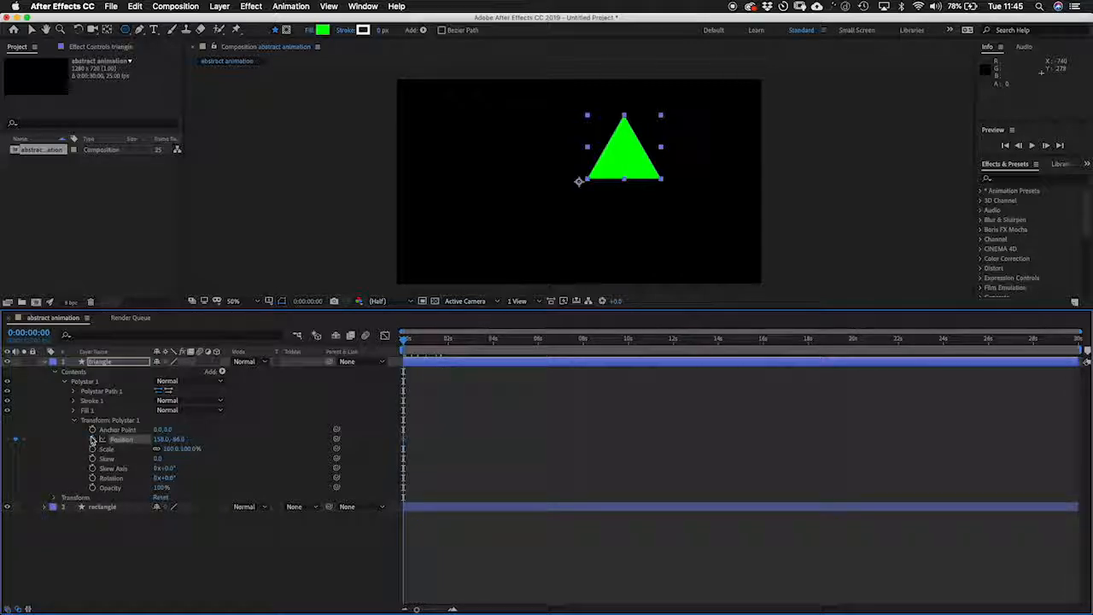
{"action": "left_click", "coordinate": [93, 477]}
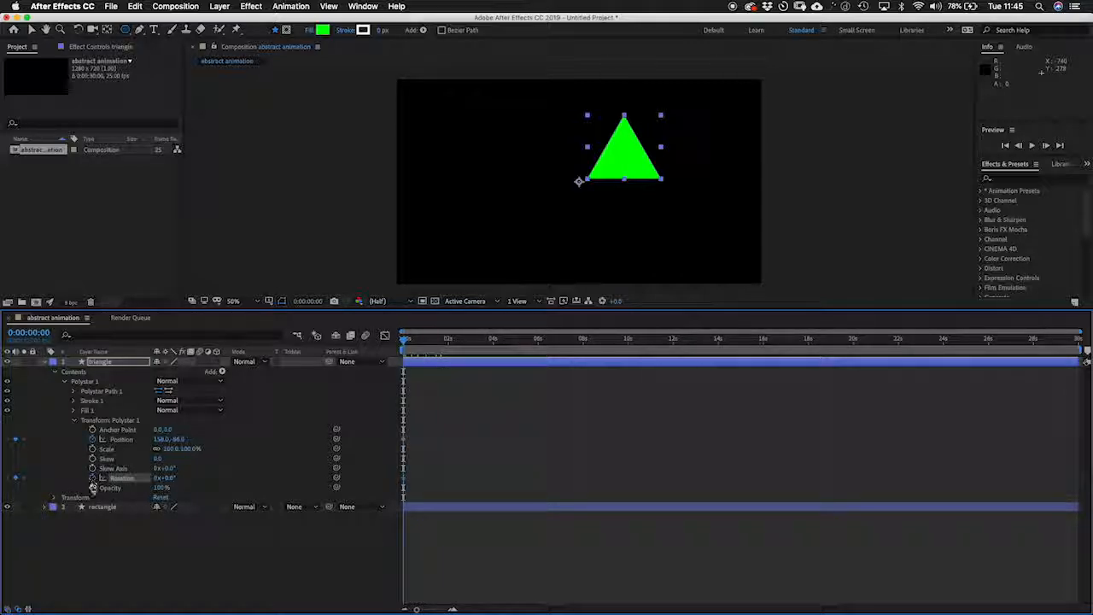
{"action": "left_click", "coordinate": [93, 487]}
{"action": "left_click", "coordinate": [92, 449]}
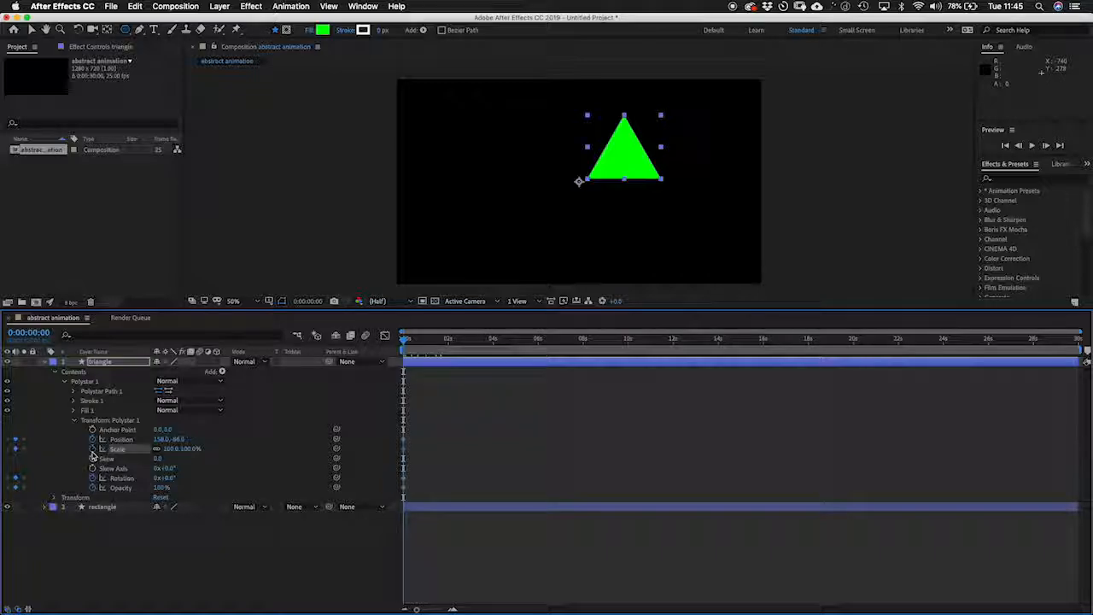
- At 0:00:03:22, move the triangle down to the lower middle of the frame and set its Rotation to 0x+302°
{"action": "left_click_drag", "start_coordinate": [413, 344], "coordinate": [492, 344]}
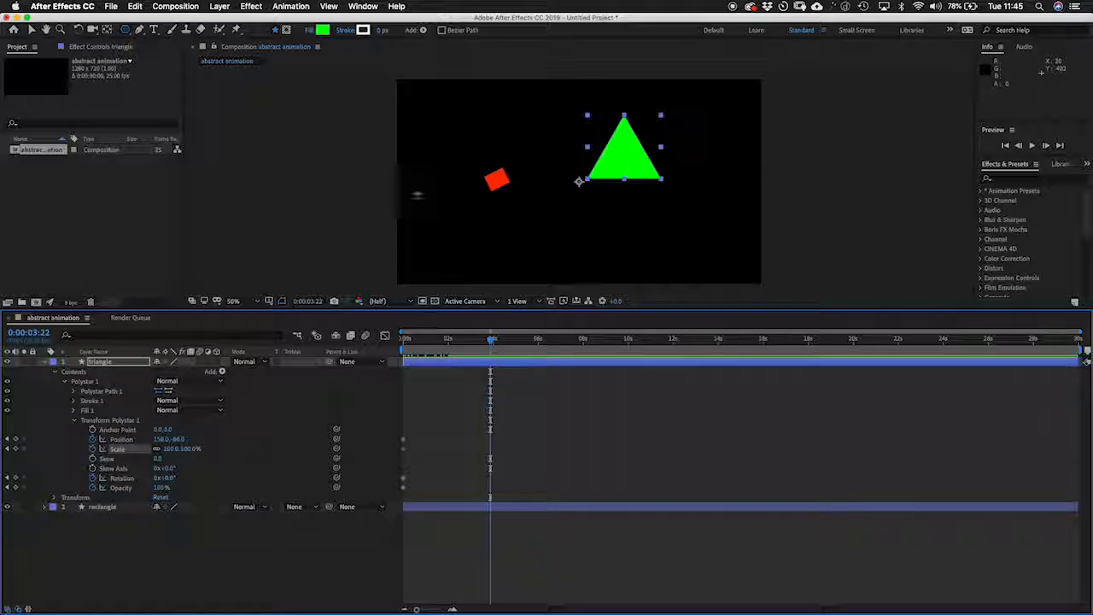
{"action": "key", "text": "v"}
{"action": "left_click", "coordinate": [612, 165]}
{"action": "left_click_drag", "start_coordinate": [611, 164], "coordinate": [591, 254]}
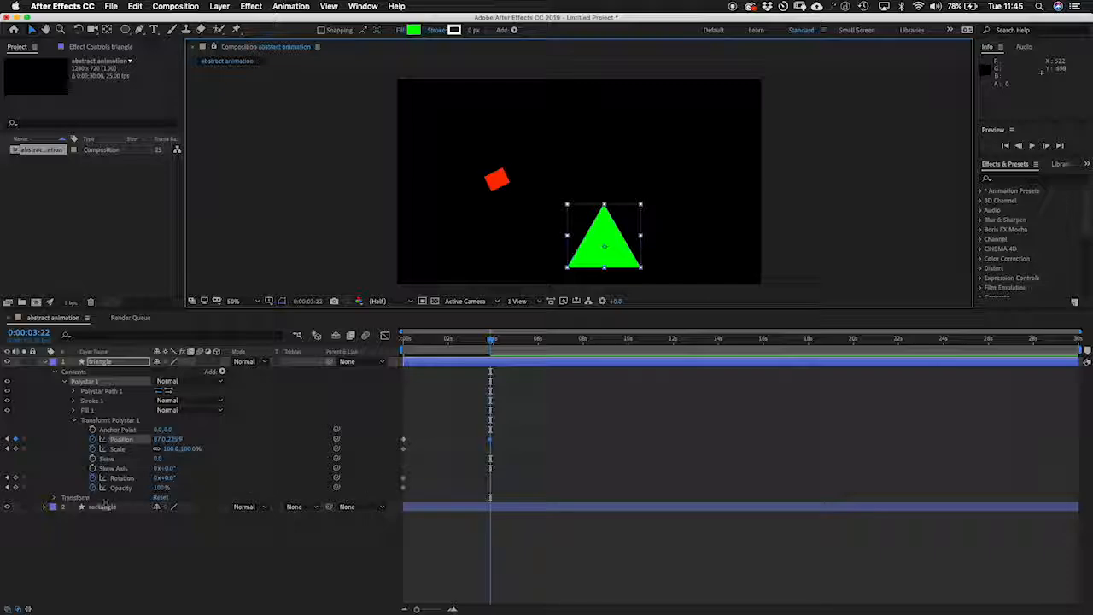
{"action": "left_click", "coordinate": [165, 485]}
{"action": "left_click_drag", "start_coordinate": [165, 485], "coordinate": [334, 475]}
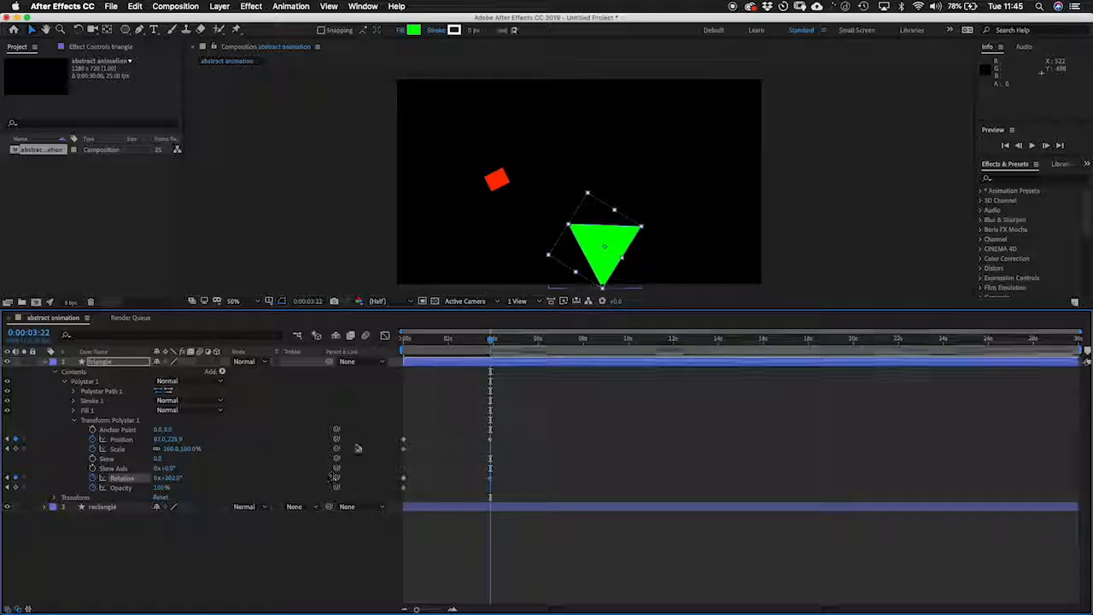
- At 0:00:03:22, resize the triangle to about 79% by 76% and place it in the lower-right area of the frame
{"action": "left_click_drag", "start_coordinate": [576, 218], "coordinate": [572, 124]}
{"action": "left_click_drag", "start_coordinate": [589, 256], "coordinate": [585, 204]}
{"action": "mouse_move", "coordinate": [491, 340]}
{"action": "left_mouse_down"}
{"action": "mouse_move", "coordinate": [384, 337]}
{"action": "mouse_move", "coordinate": [501, 339]}
{"action": "mouse_move", "coordinate": [490, 339]}
{"action": "left_mouse_up"}
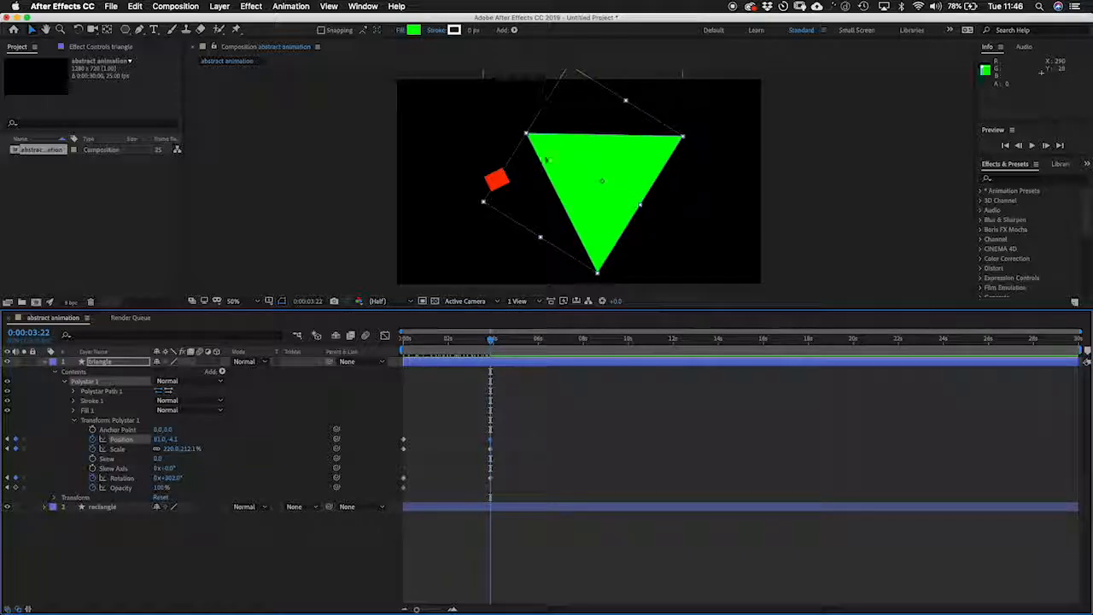
{"action": "left_click_drag", "start_coordinate": [598, 274], "coordinate": [718, 251]}
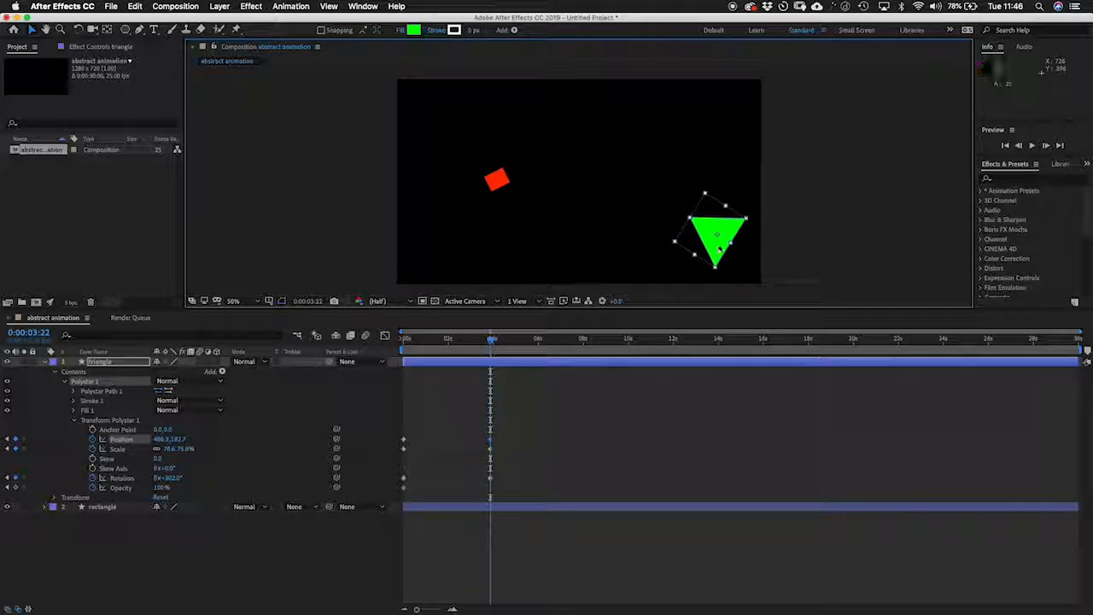
- Keyframe the triangle's Opacity to 0% at 0:00:00:00 and 100% at 0:00:03:22, and check the fade-in
{"action": "left_click_drag", "start_coordinate": [471, 339], "coordinate": [404, 339]}
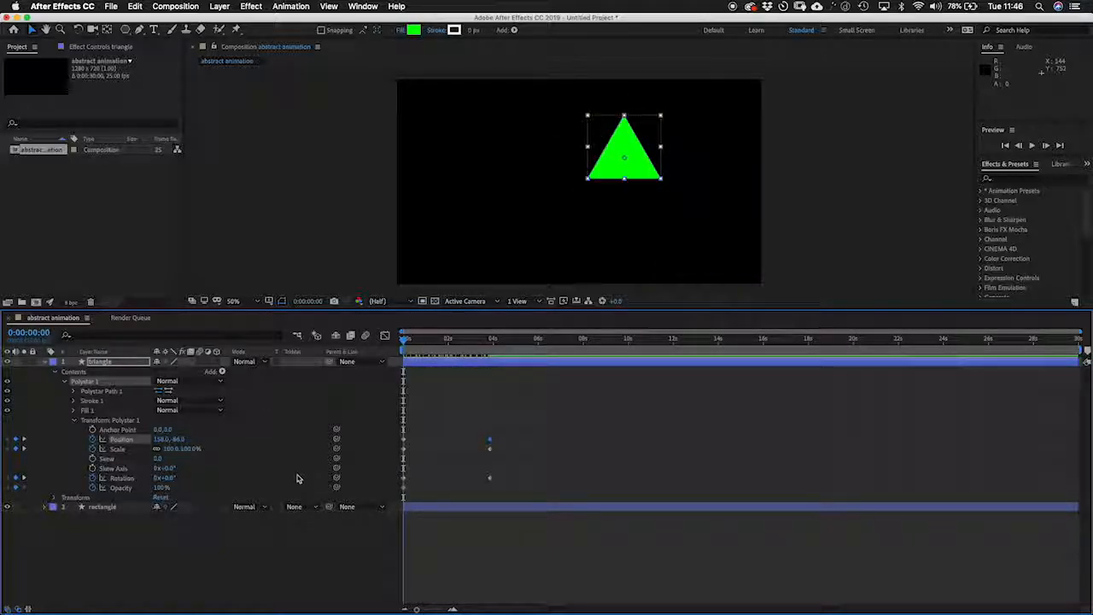
{"action": "left_click_drag", "start_coordinate": [159, 488], "coordinate": [47, 485]}
{"action": "left_click_drag", "start_coordinate": [439, 352], "coordinate": [491, 340]}
{"action": "left_click_drag", "start_coordinate": [156, 489], "coordinate": [276, 494]}
{"action": "mouse_move", "coordinate": [491, 339]}
{"action": "left_mouse_down"}
{"action": "mouse_move", "coordinate": [411, 340]}
{"action": "mouse_move", "coordinate": [480, 340]}
{"action": "left_mouse_up"}
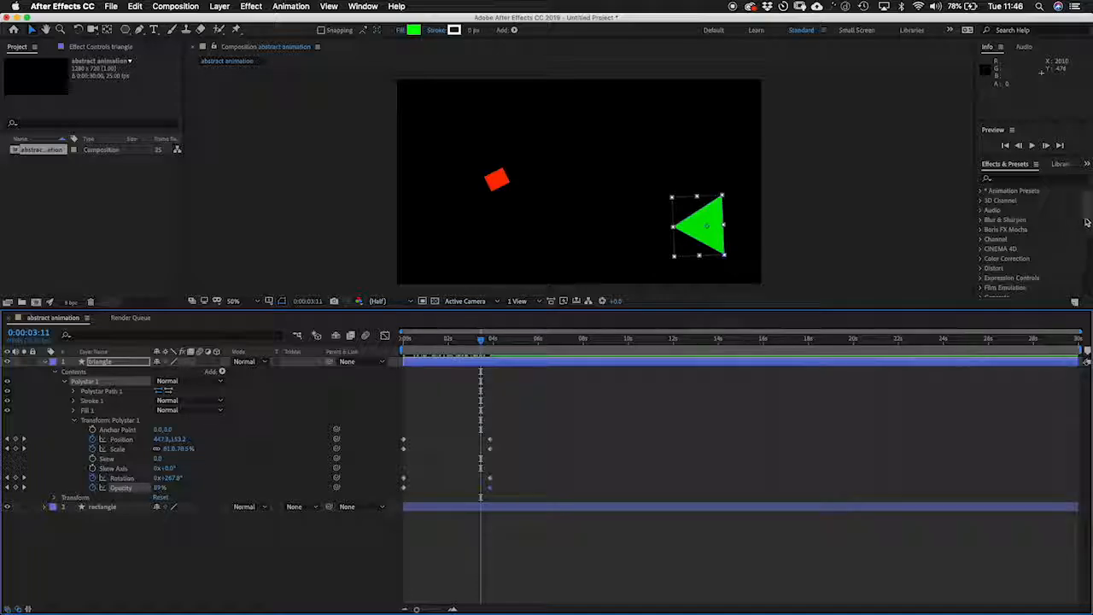
- Apply the Color Balance (HLS) effect from Color Correction to the triangle layer and check its hue at 0:00:03:21
{"action": "mouse_move", "coordinate": [1087, 222]}
{"action": "left_mouse_down"}
{"action": "mouse_move", "coordinate": [1080, 280]}
{"action": "mouse_move", "coordinate": [1084, 228]}
{"action": "left_mouse_up"}
{"action": "left_click", "coordinate": [980, 238]}
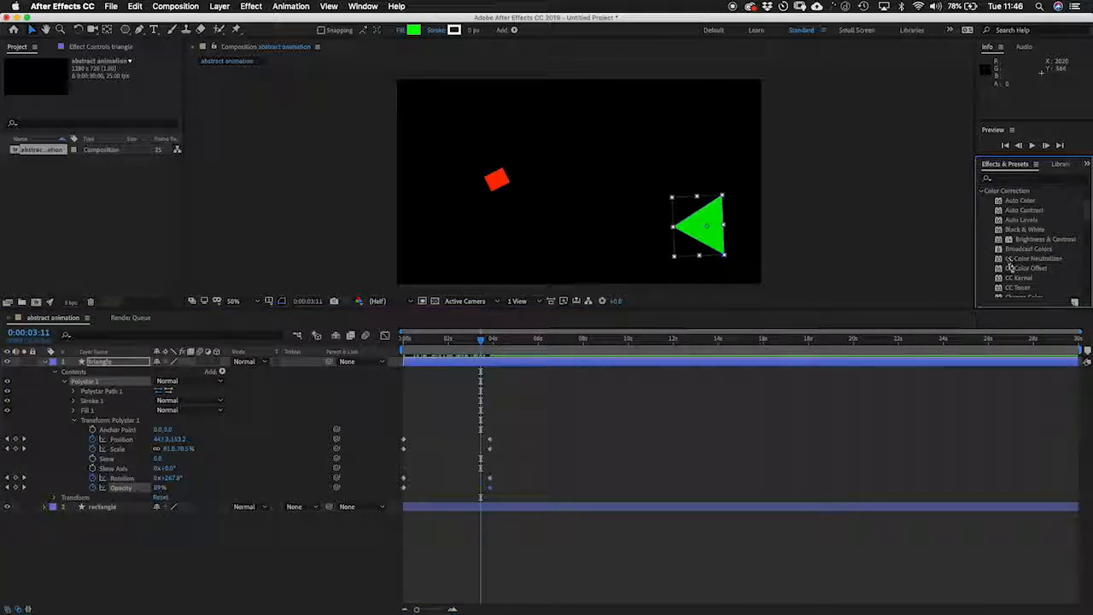
{"action": "scroll", "coordinate": [1010, 269], "scroll_direction": "down", "scroll_amount": 3}
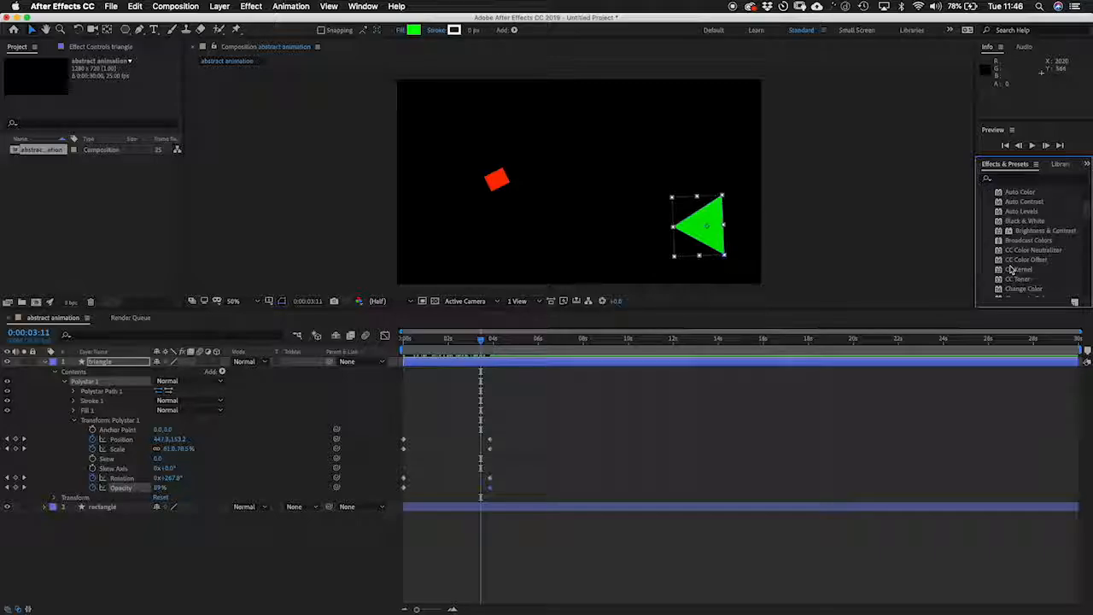
{"action": "scroll", "coordinate": [1011, 270], "scroll_direction": "down", "scroll_amount": 2}
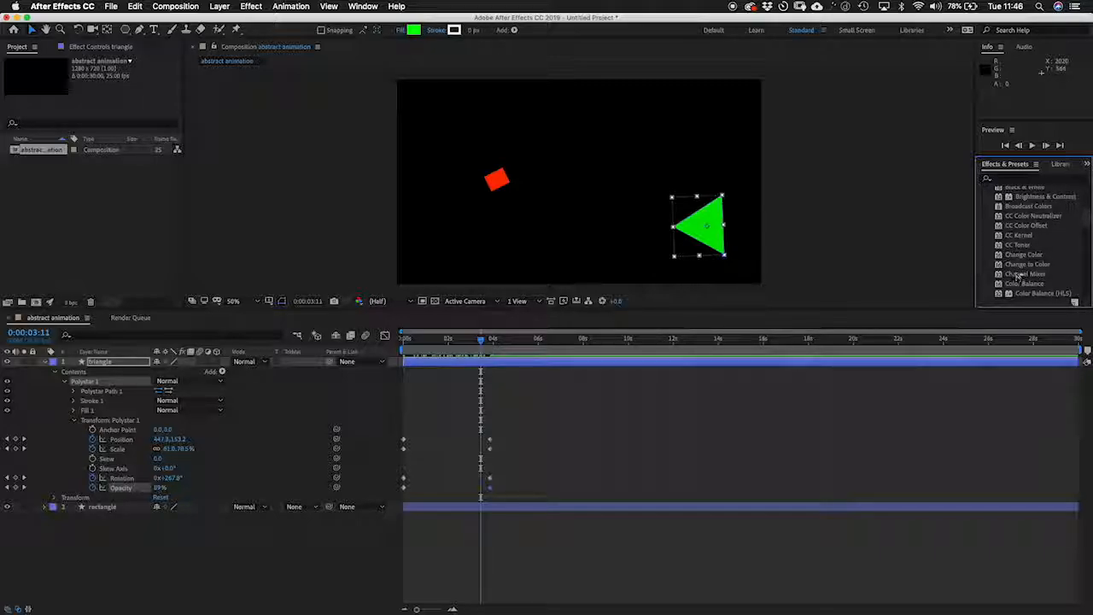
{"action": "scroll", "coordinate": [1018, 277], "scroll_direction": "down", "scroll_amount": 1}
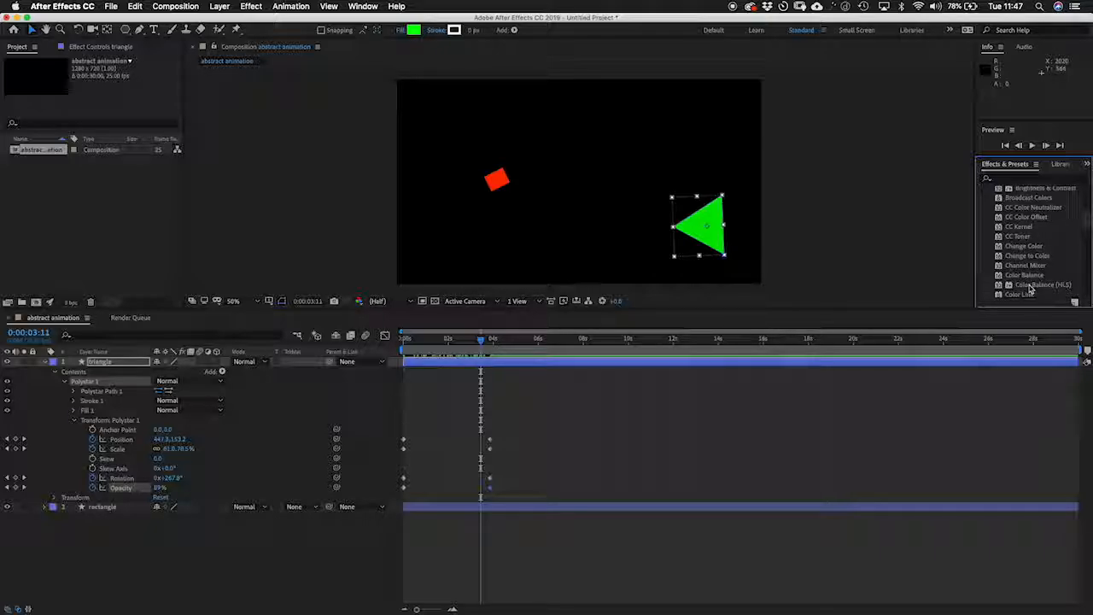
{"action": "left_click_drag", "start_coordinate": [1028, 290], "coordinate": [603, 366]}
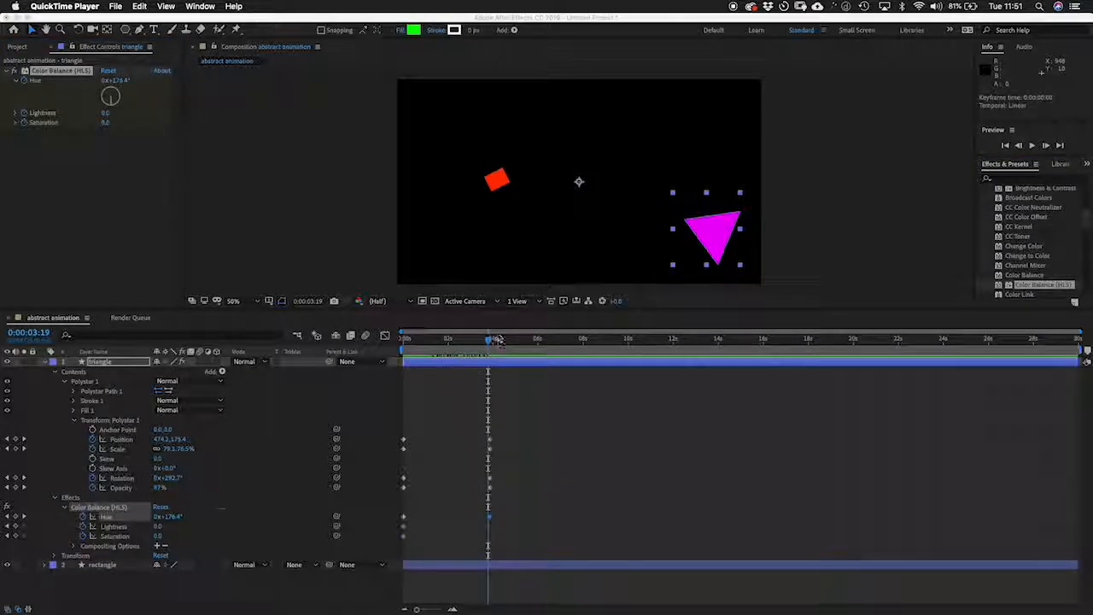
{"action": "left_click", "coordinate": [491, 340]}
{"action": "mouse_move", "coordinate": [489, 340]}
{"action": "left_mouse_down"}
{"action": "mouse_move", "coordinate": [420, 340]}
{"action": "mouse_move", "coordinate": [491, 339]}
{"action": "left_mouse_up"}
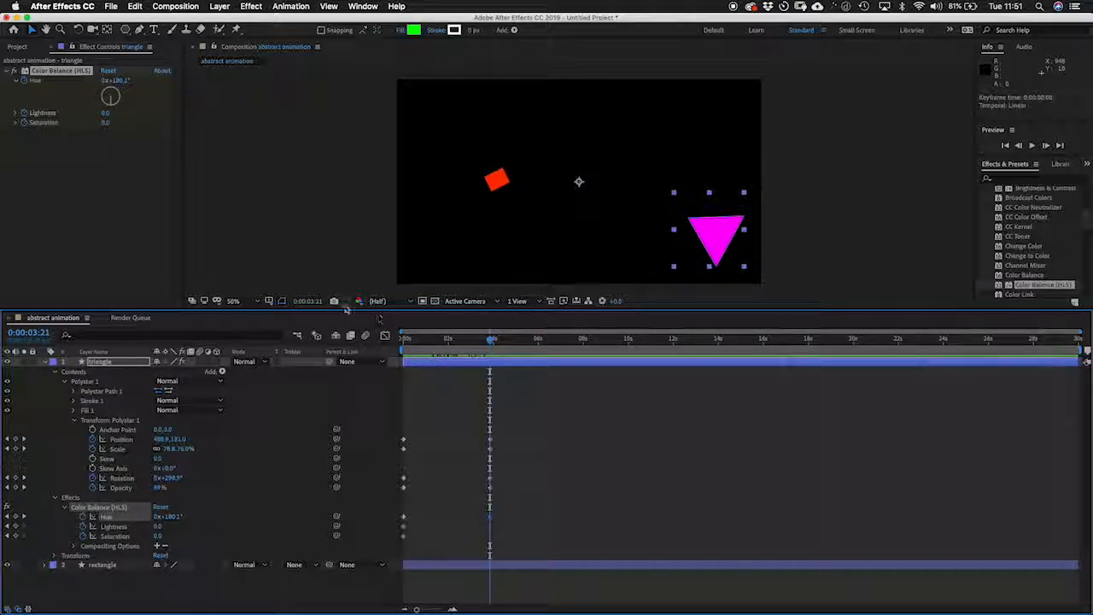
- Switch to Finder and open the shinobi folder inside videogame_MP3 in Music
{"action": "key", "text": "super+Tab"}
{"action": "key", "text": "super+Tab"}
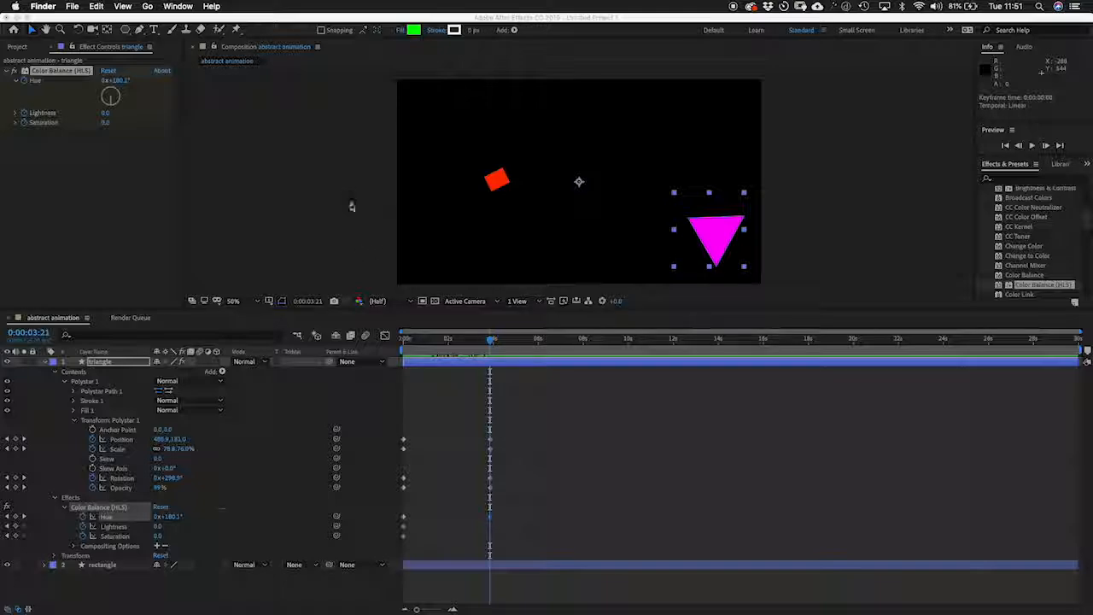
{"action": "key", "text": "super+n"}
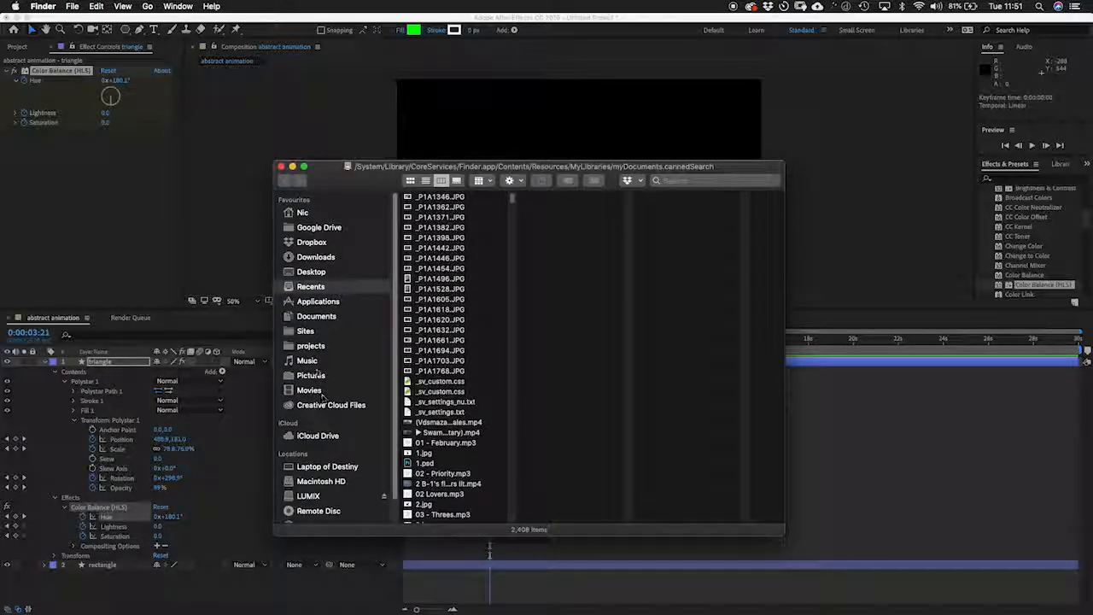
{"action": "left_click", "coordinate": [316, 362]}
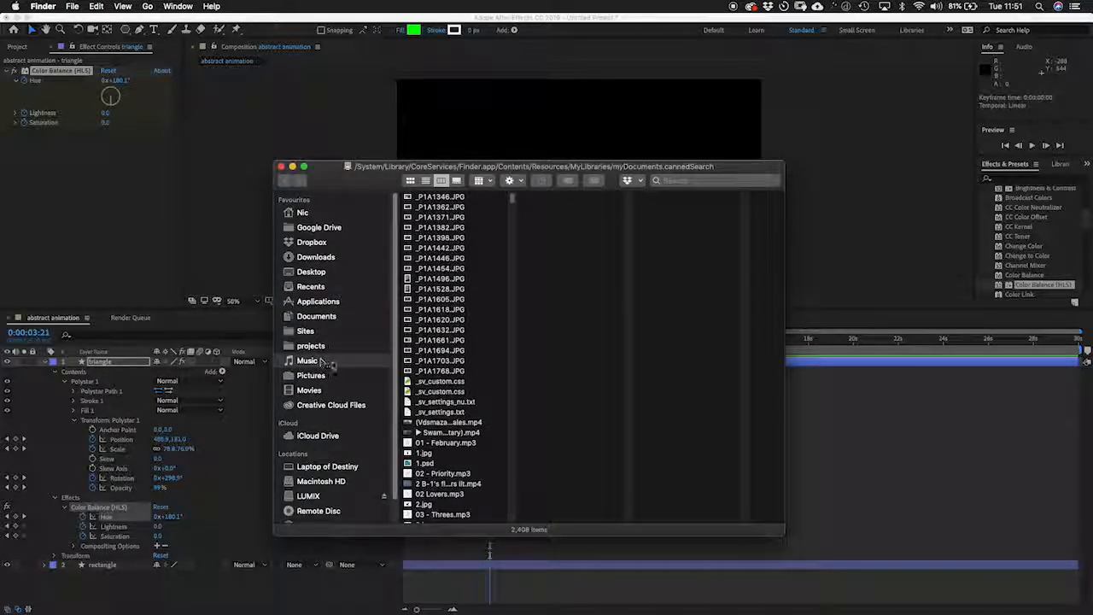
{"action": "scroll", "coordinate": [513, 335], "scroll_direction": "down", "scroll_amount": 2}
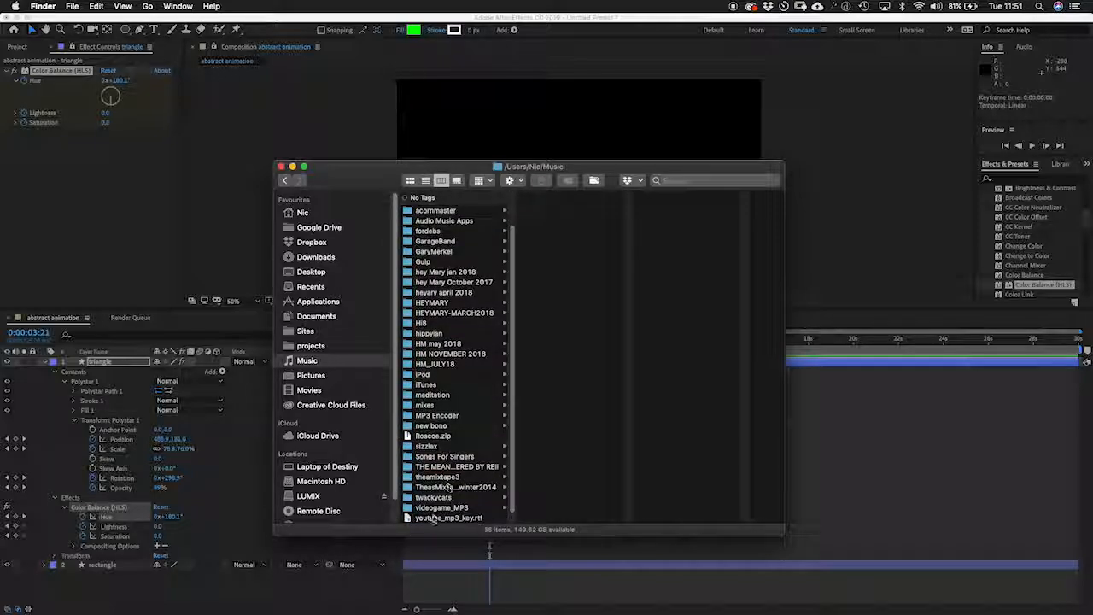
{"action": "left_click", "coordinate": [438, 508]}
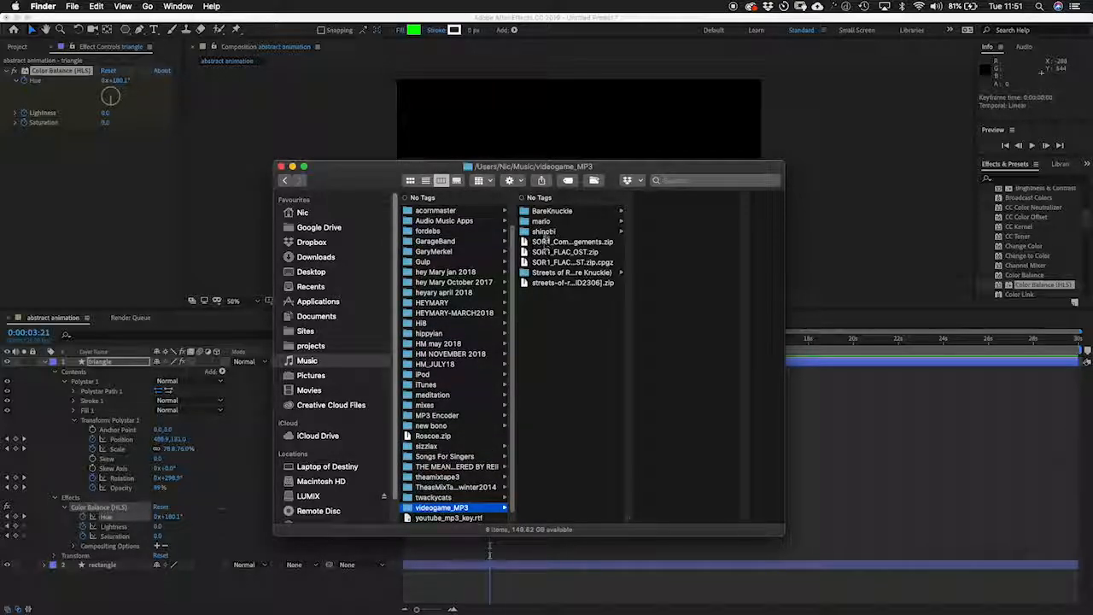
{"action": "left_click", "coordinate": [547, 231]}
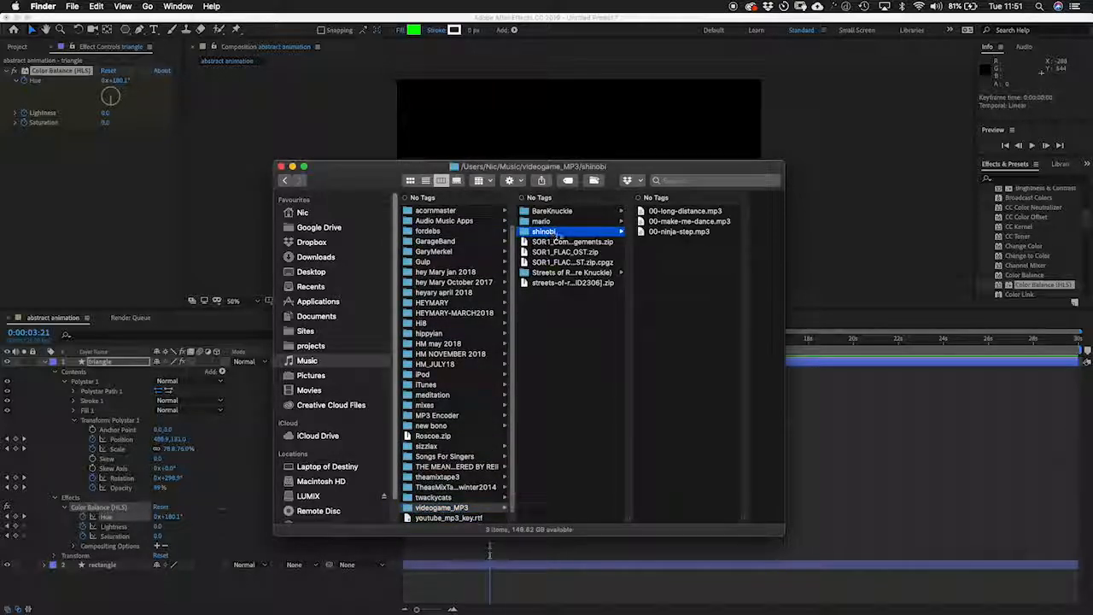
- Import 00-ninja-step.mp3 into the After Effects project and add it as a layer to the abstract animation composition
{"action": "left_click", "coordinate": [642, 233]}
{"action": "left_click", "coordinate": [589, 223]}
{"action": "left_click", "coordinate": [548, 234]}
{"action": "left_click_drag", "start_coordinate": [541, 233], "coordinate": [62, 199]}
{"action": "left_click", "coordinate": [23, 51]}
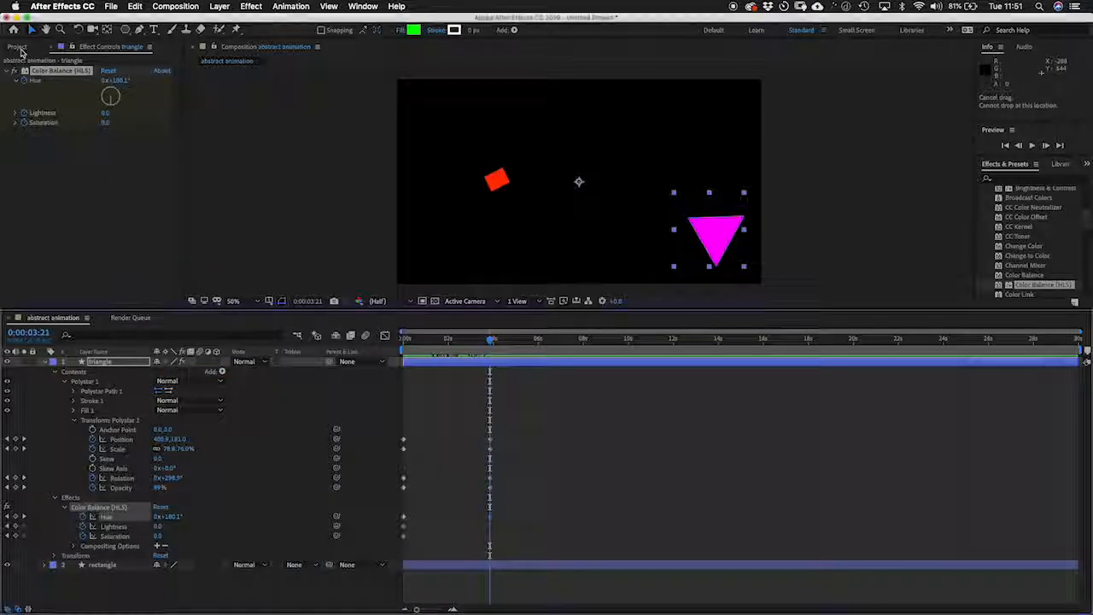
{"action": "left_click", "coordinate": [21, 48]}
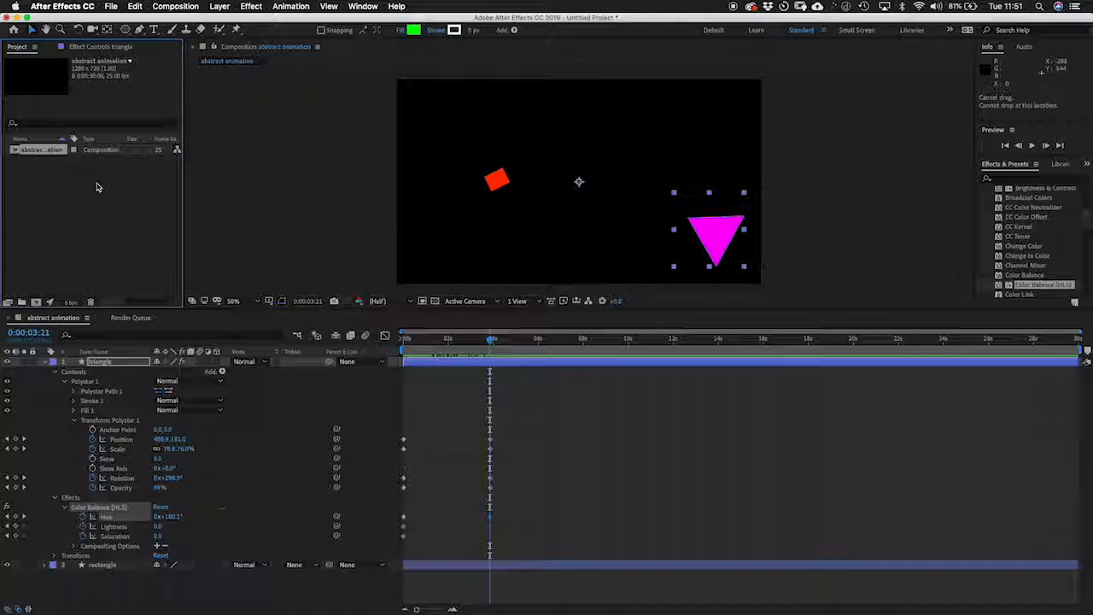
{"action": "key", "text": "super+Tab"}
{"action": "left_click_drag", "start_coordinate": [538, 233], "coordinate": [420, 577]}
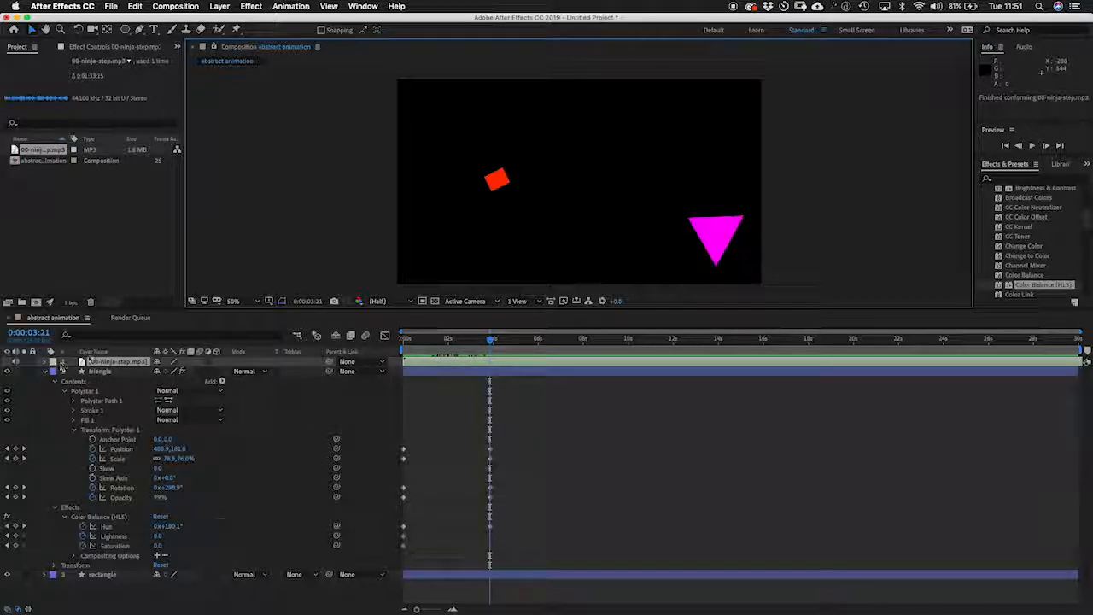
- Place the 00-ninja-step.mp3 layer beneath the rectangle layer and reveal its audio waveform
{"action": "left_click_drag", "start_coordinate": [98, 367], "coordinate": [120, 590]}
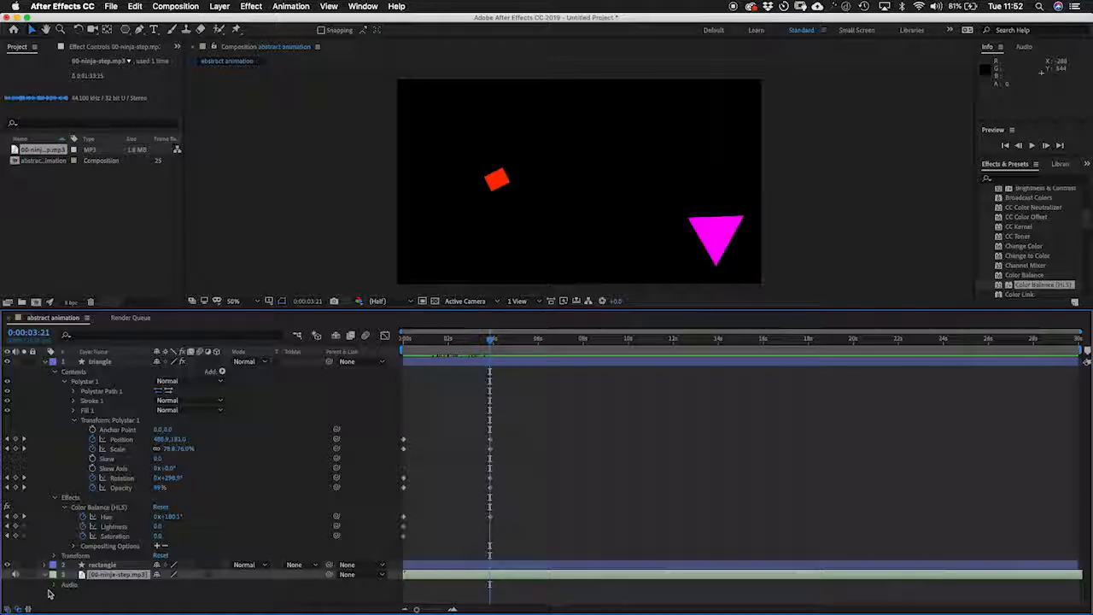
{"action": "left_click", "coordinate": [44, 574]}
{"action": "left_click", "coordinate": [66, 600]}
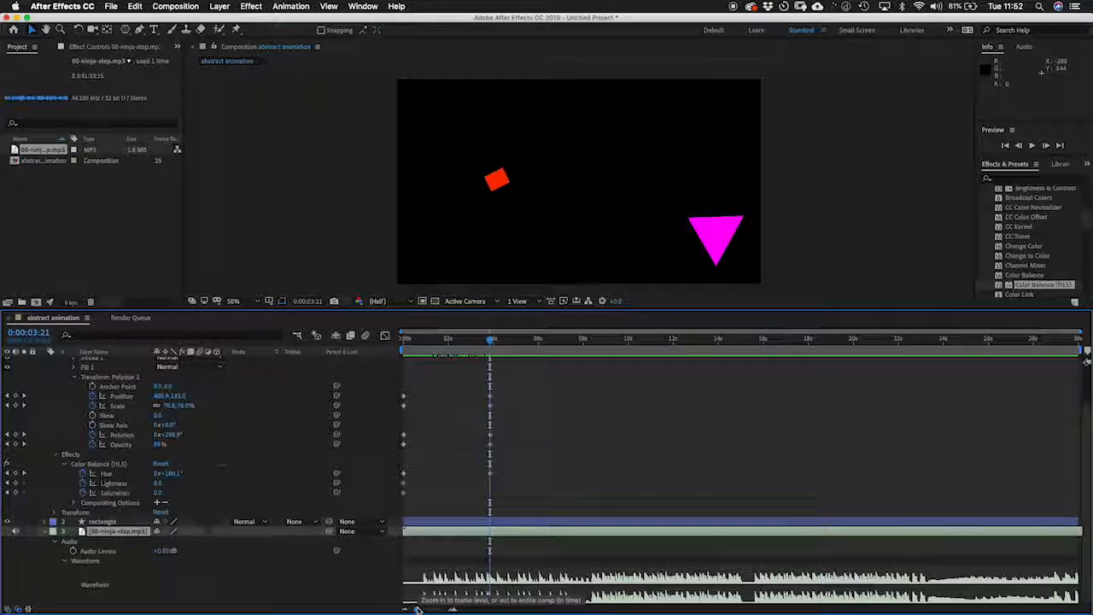
- Preview the animation with the music and compare the keyframe timing with the waveform's first beat
{"action": "key", "text": "space"}
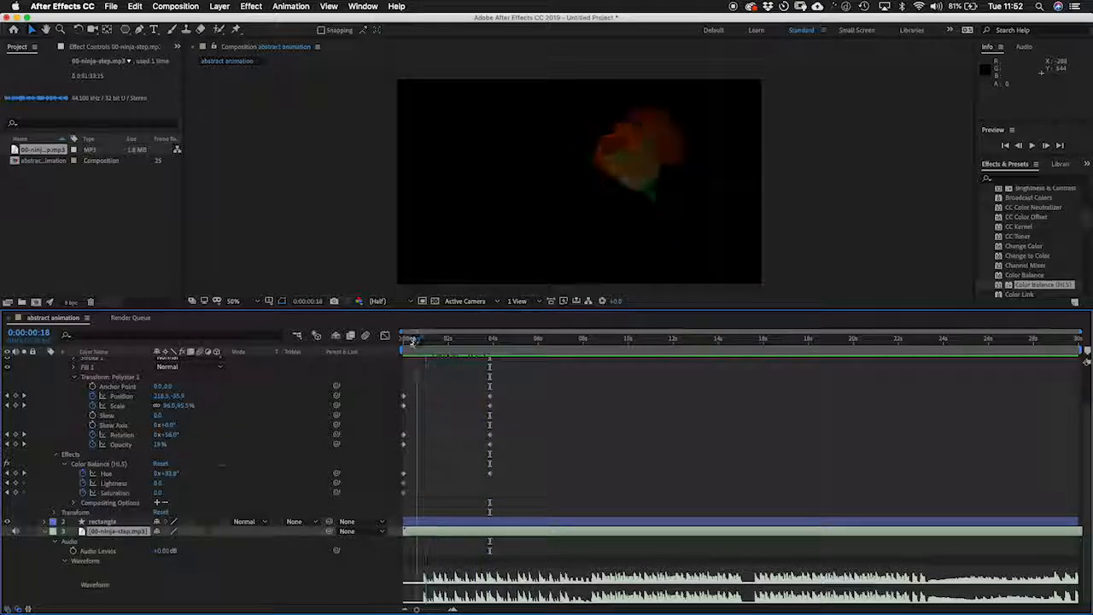
{"action": "left_click_drag", "start_coordinate": [460, 332], "coordinate": [421, 328]}
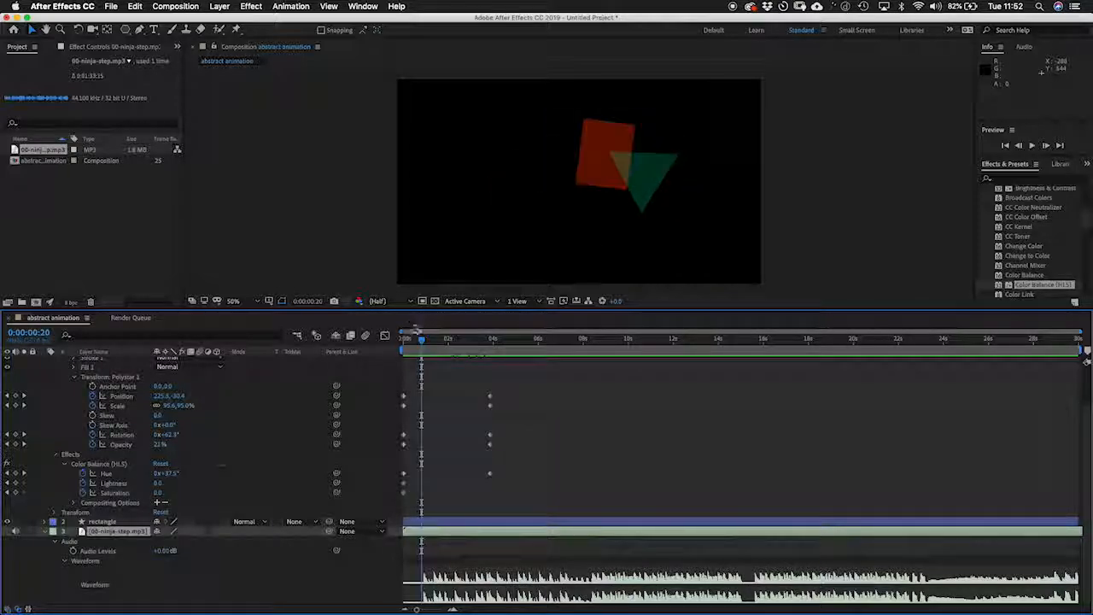
{"action": "key", "text": "space"}
{"action": "key", "text": "space"}
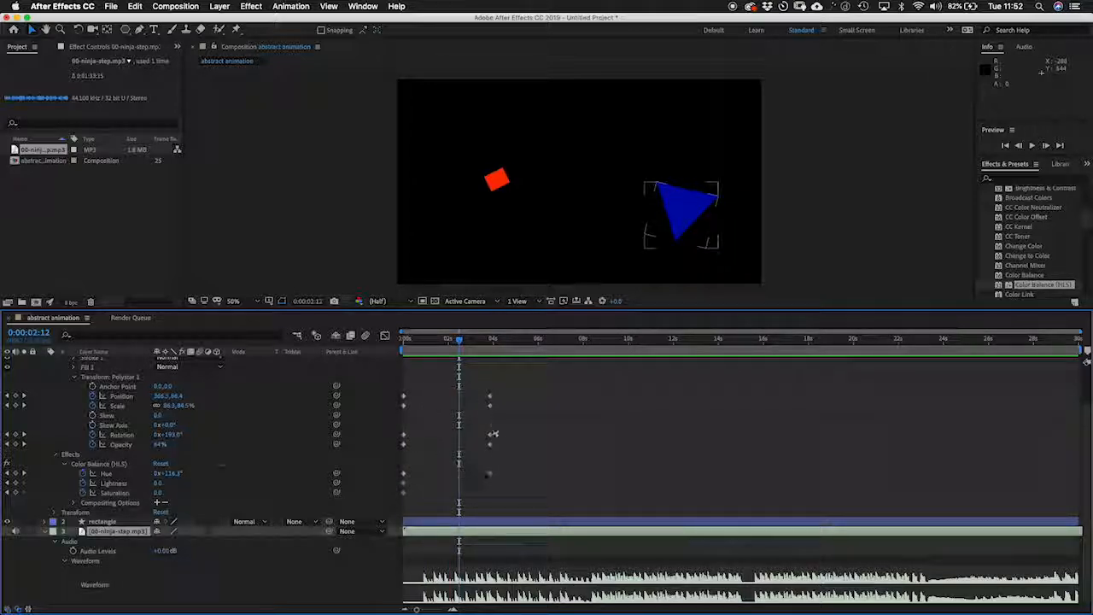
- Move all the triangle's starting transform and Color Balance (HLS) keyframes to 0:00:00:23, where the music's first beat begins
{"action": "left_click", "coordinate": [429, 351]}
{"action": "left_click_drag", "start_coordinate": [429, 351], "coordinate": [424, 353]}
{"action": "mouse_move", "coordinate": [415, 610]}
{"action": "left_mouse_down"}
{"action": "mouse_move", "coordinate": [441, 609]}
{"action": "mouse_move", "coordinate": [424, 610]}
{"action": "left_mouse_up"}
{"action": "mouse_move", "coordinate": [432, 341]}
{"action": "left_mouse_down"}
{"action": "mouse_move", "coordinate": [415, 341]}
{"action": "mouse_move", "coordinate": [433, 341]}
{"action": "left_mouse_up"}
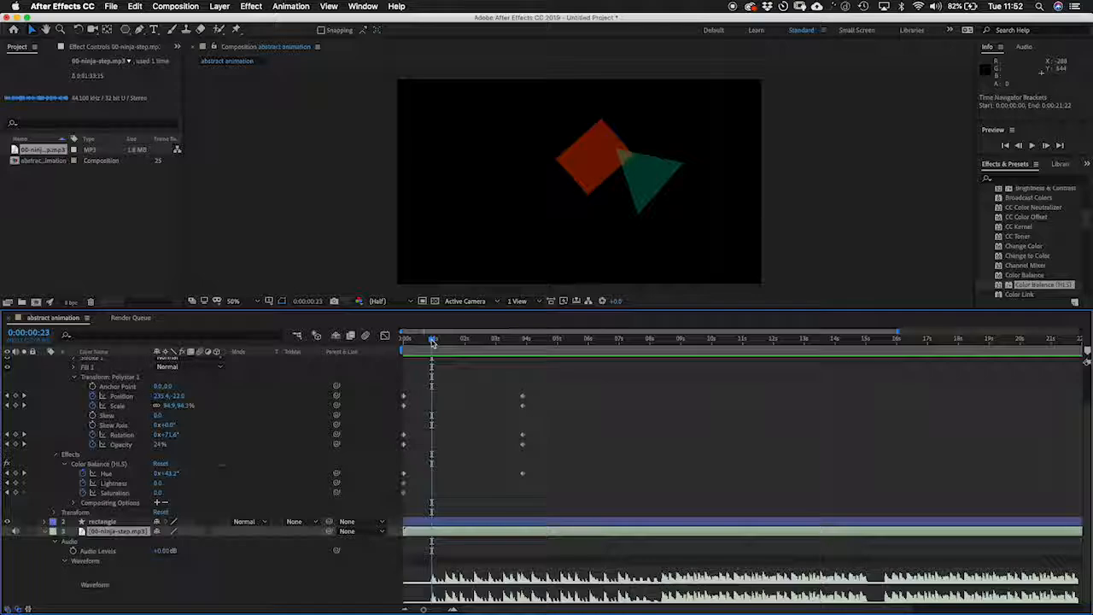
{"action": "left_click_drag", "start_coordinate": [410, 497], "coordinate": [433, 344]}
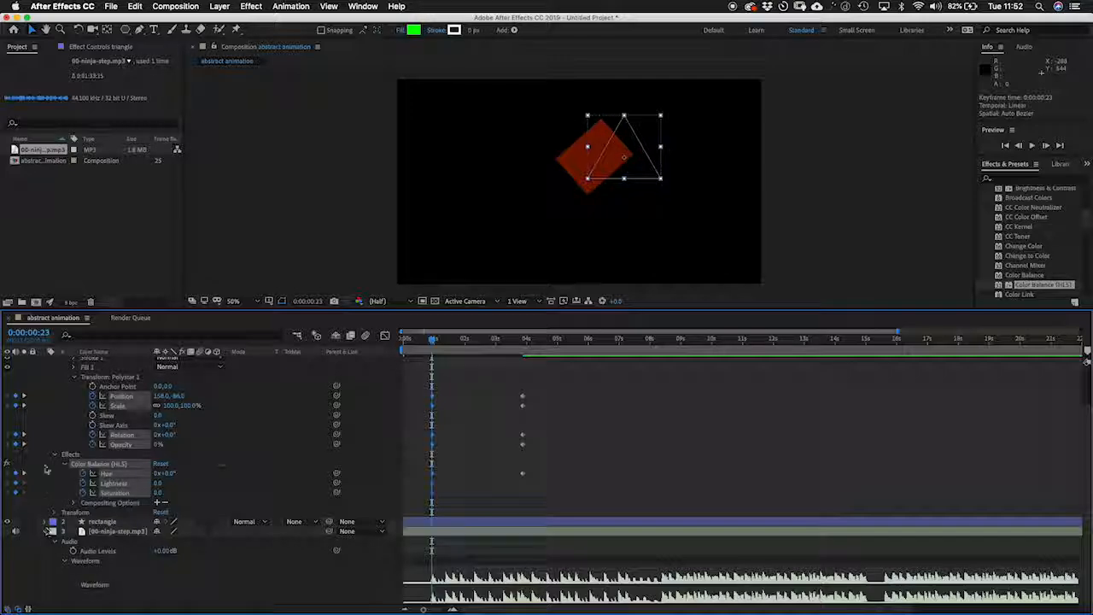
- Collapse the triangle layer, expand the rectangle layer and move its starting Position, Scale, Rotation and Opacity keyframes to 0:00:00:23
{"action": "scroll", "coordinate": [72, 399], "scroll_direction": "up", "scroll_amount": 2}
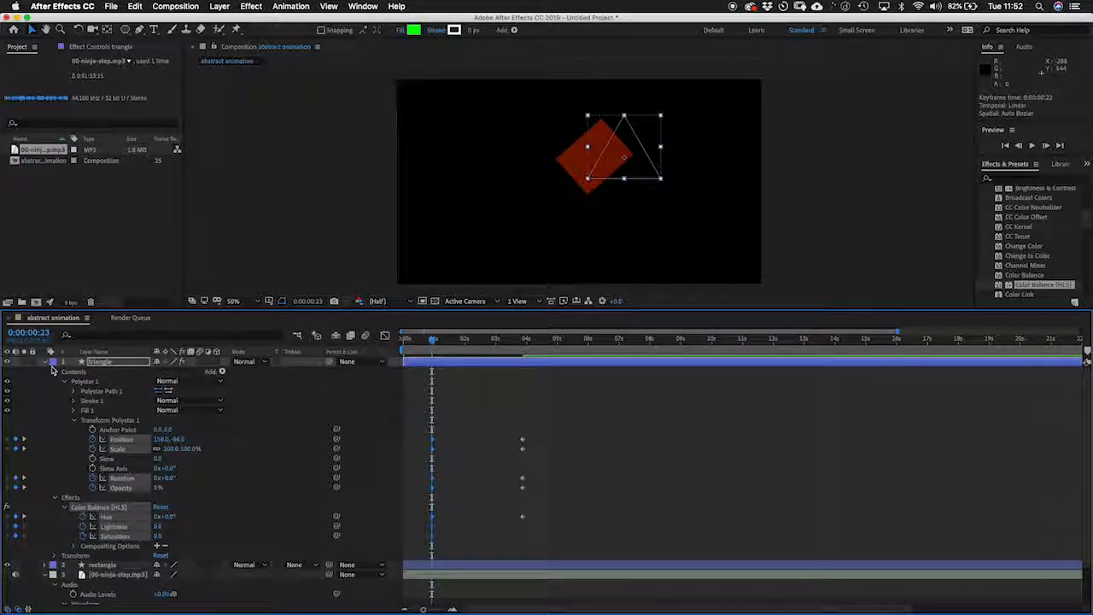
{"action": "left_click", "coordinate": [47, 362]}
{"action": "left_click", "coordinate": [47, 371]}
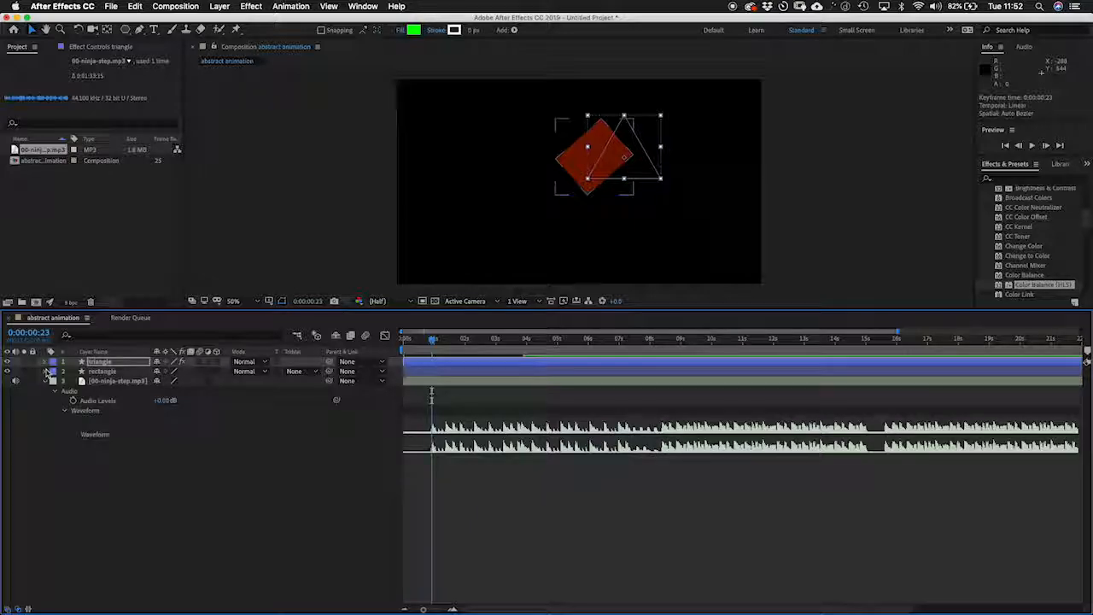
{"action": "left_click", "coordinate": [46, 373]}
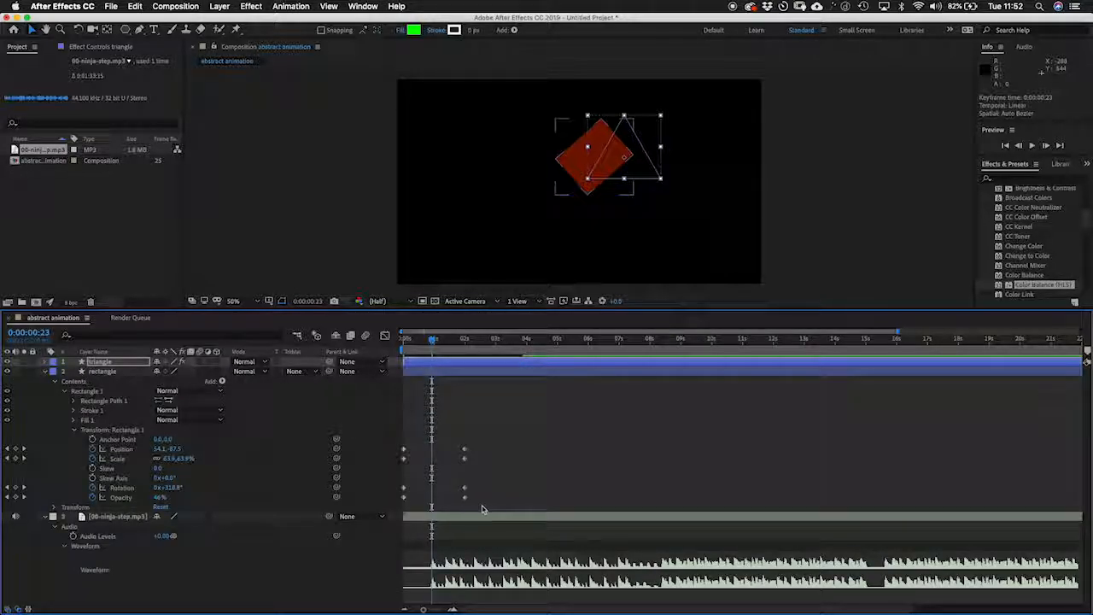
{"action": "left_click_drag", "start_coordinate": [414, 504], "coordinate": [411, 455]}
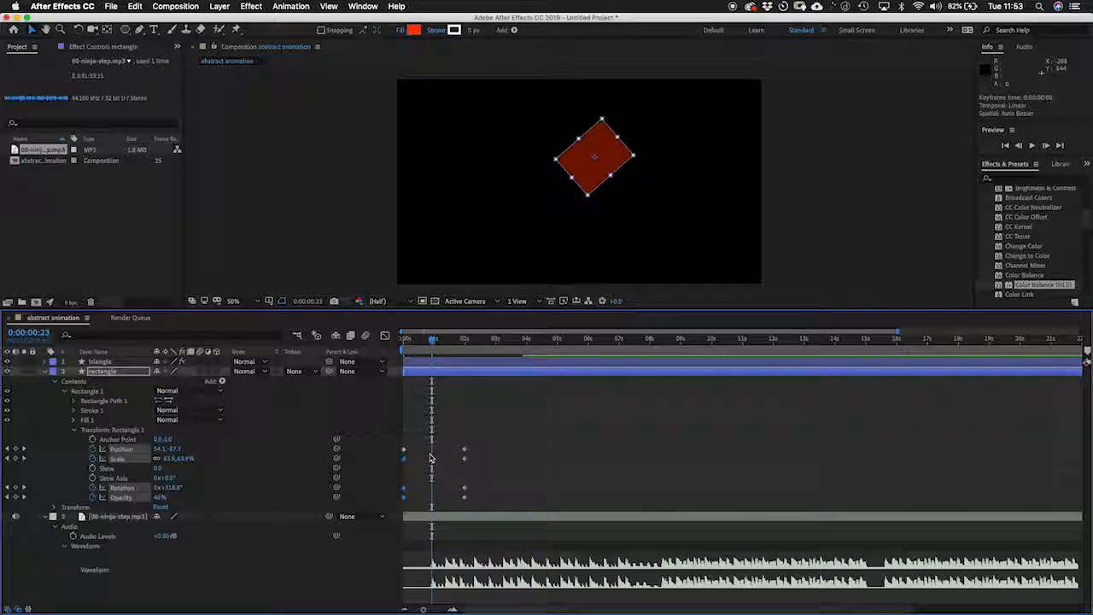
{"action": "left_click_drag", "start_coordinate": [410, 504], "coordinate": [434, 451]}
- Play back the retimed animation from near the start and inspect the rectangle's ending keyframes at 0:00:02:00
{"action": "left_click_drag", "start_coordinate": [437, 344], "coordinate": [409, 340]}
{"action": "key", "text": "space"}
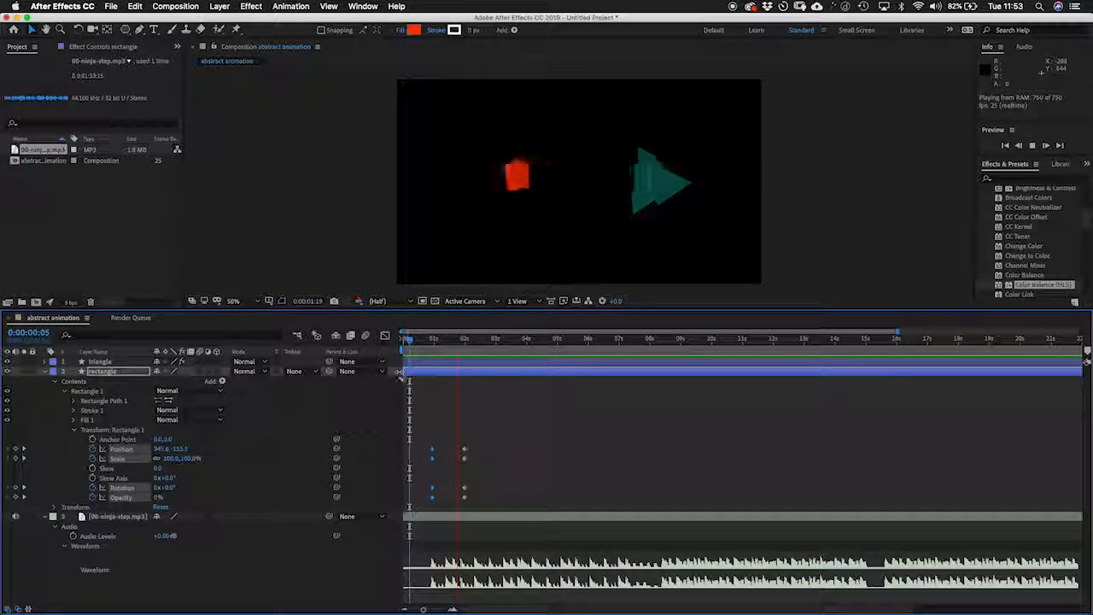
{"action": "key", "text": "space"}
{"action": "left_click_drag", "start_coordinate": [440, 344], "coordinate": [465, 344]}
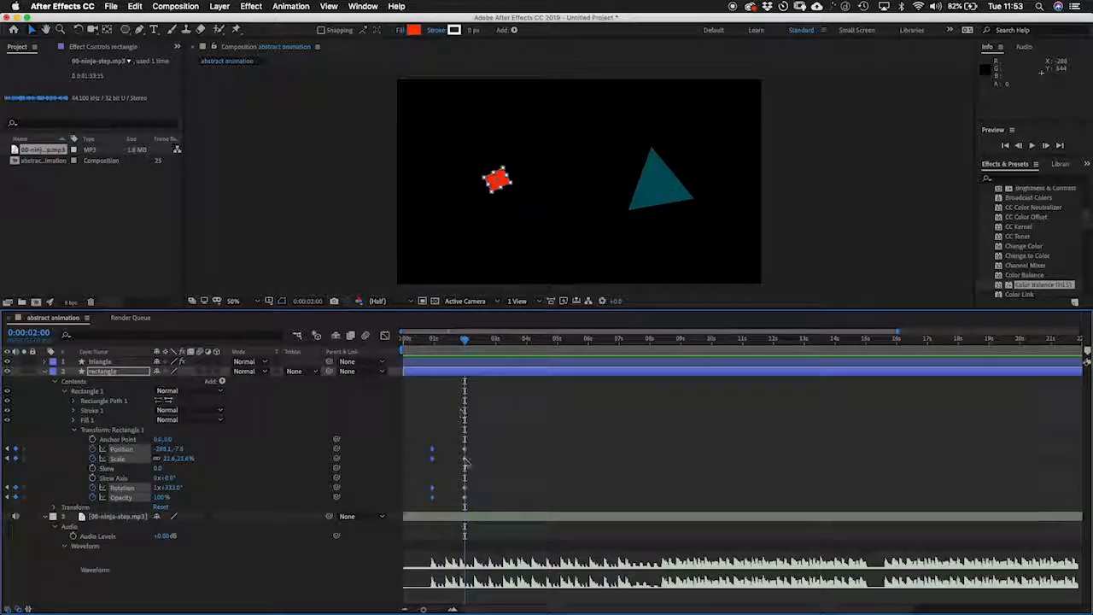
{"action": "left_click_drag", "start_coordinate": [479, 504], "coordinate": [482, 447]}
{"action": "left_click", "coordinate": [468, 365]}
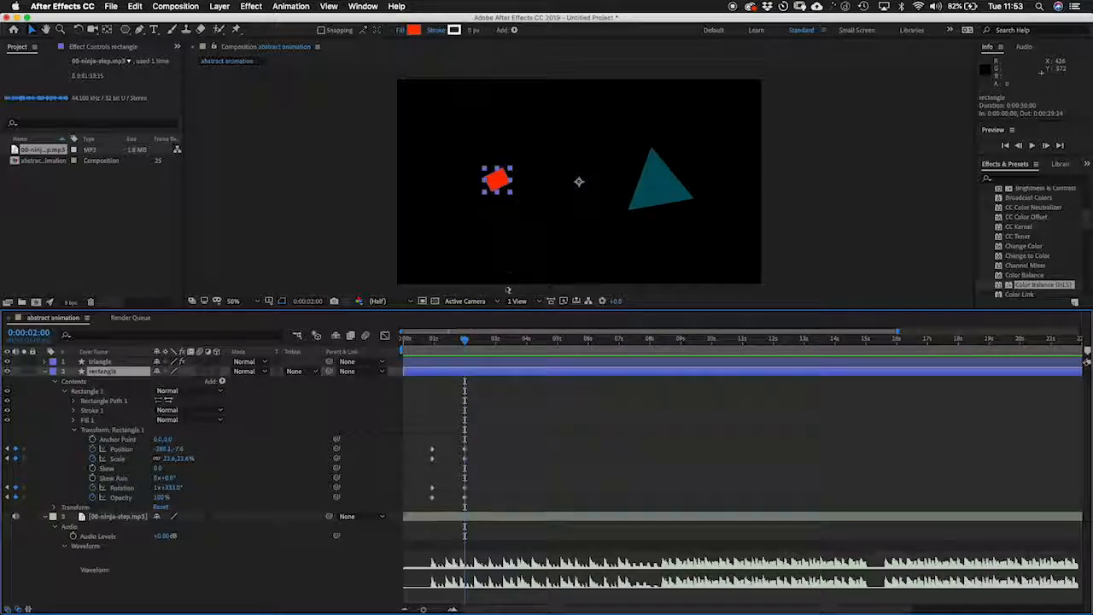
- At 0:00:03:13, move the triangle to the upper middle of the frame and the rectangle to the lower middle
{"action": "left_click_drag", "start_coordinate": [467, 344], "coordinate": [512, 344]}
{"action": "left_click", "coordinate": [679, 248]}
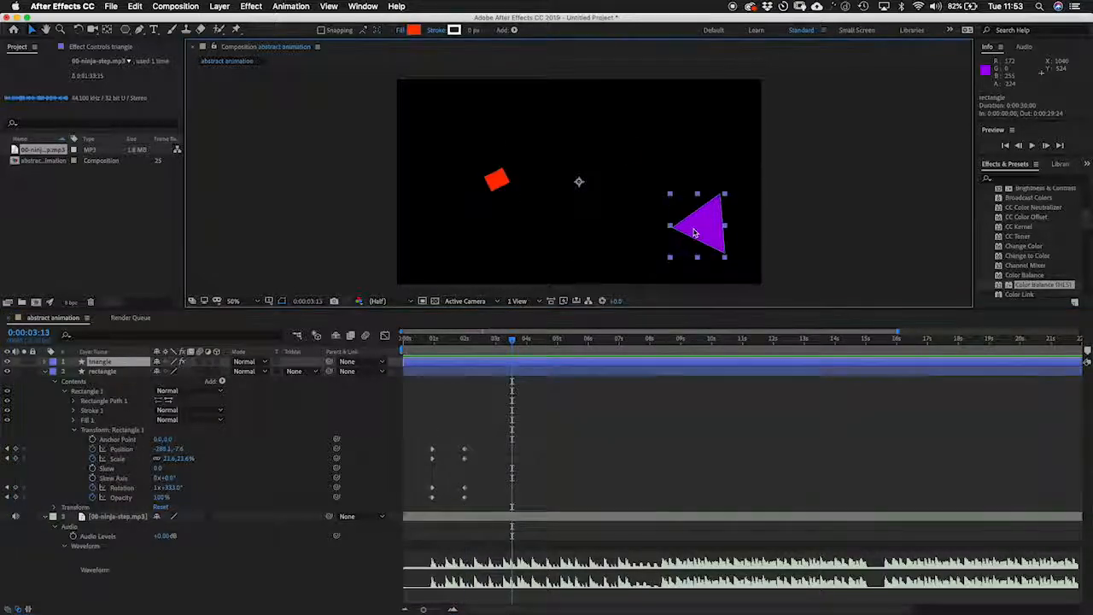
{"action": "left_click_drag", "start_coordinate": [670, 258], "coordinate": [491, 93]}
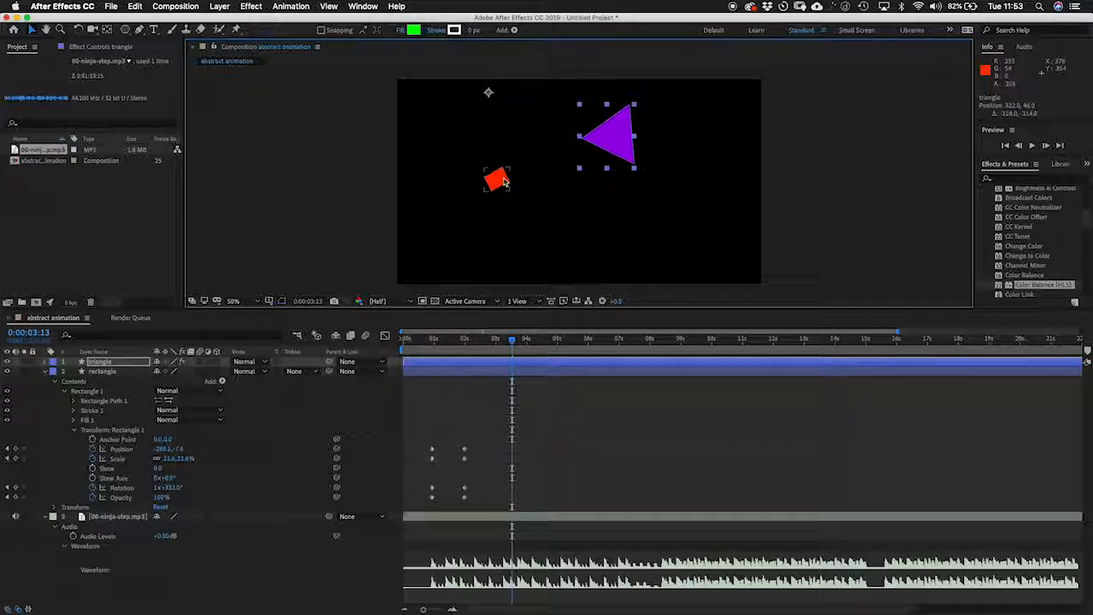
{"action": "left_click", "coordinate": [498, 180]}
{"action": "left_click_drag", "start_coordinate": [498, 180], "coordinate": [599, 242]}
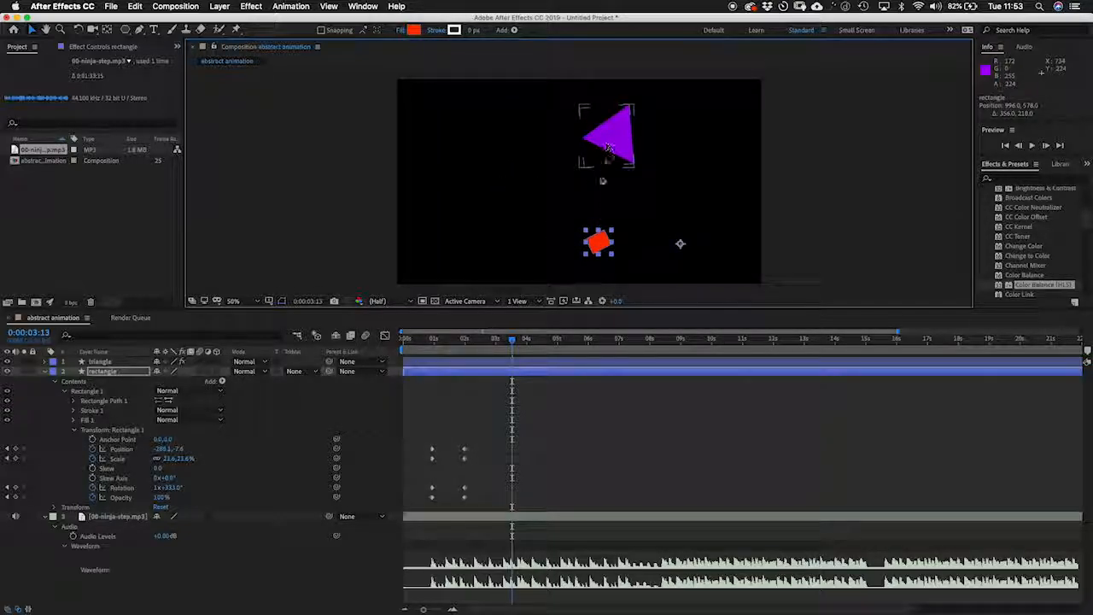
- At 0:00:05:07, reposition and stretch the rectangle into a tall sliver and the triangle into a tall shape, and return to 0:00:00:00
{"action": "left_click_drag", "start_coordinate": [529, 331], "coordinate": [550, 340]}
{"action": "left_click", "coordinate": [539, 340]}
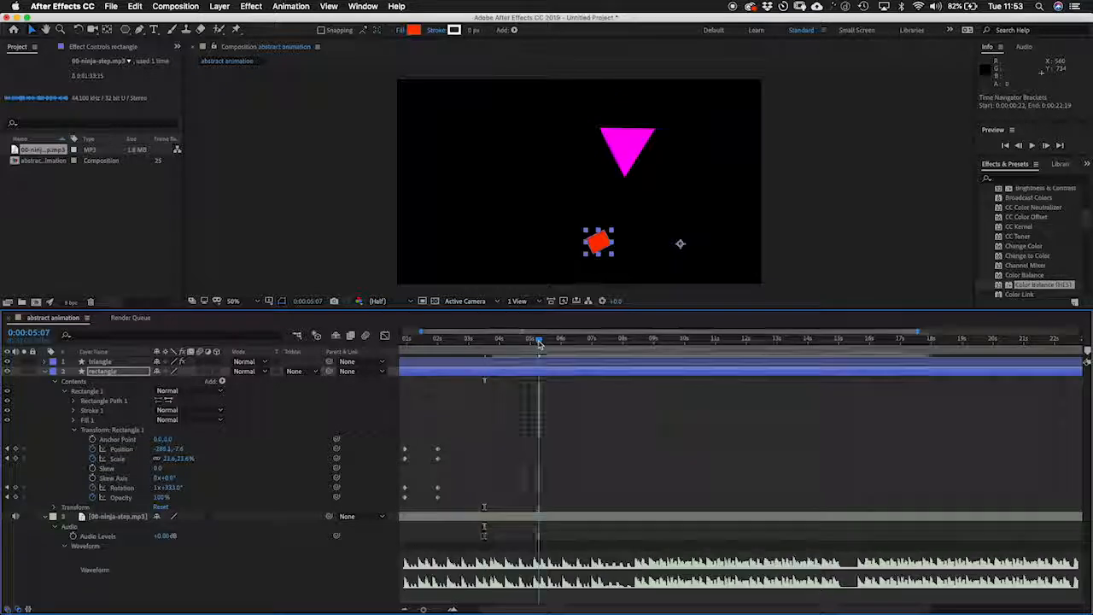
{"action": "left_click_drag", "start_coordinate": [598, 243], "coordinate": [553, 185]}
{"action": "left_click_drag", "start_coordinate": [630, 155], "coordinate": [706, 246]}
{"action": "left_click_drag", "start_coordinate": [641, 173], "coordinate": [674, 55]}
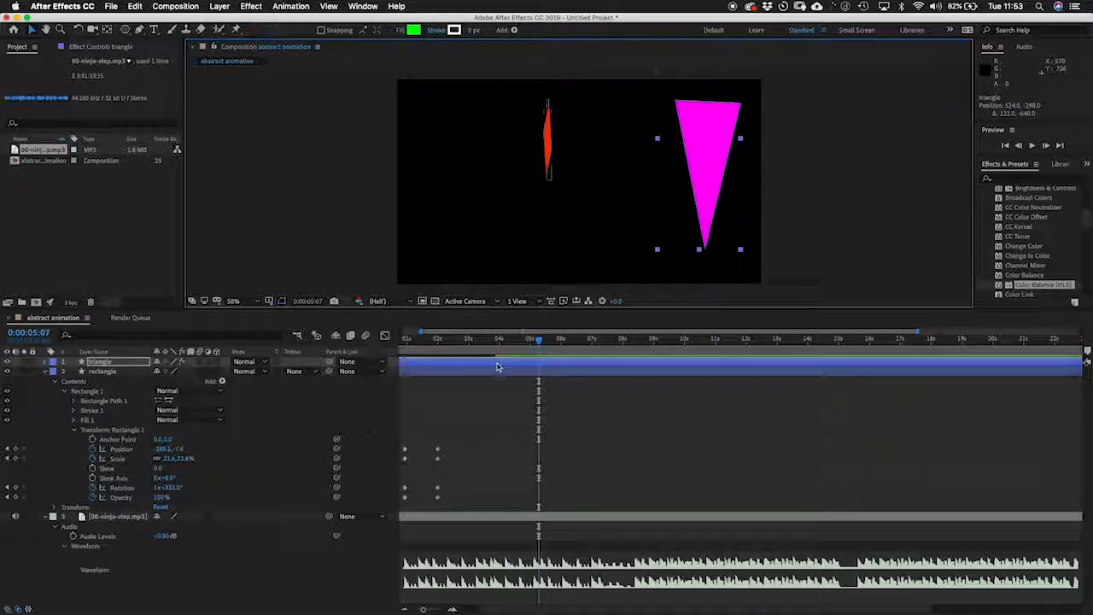
{"action": "left_click_drag", "start_coordinate": [538, 339], "coordinate": [383, 336]}
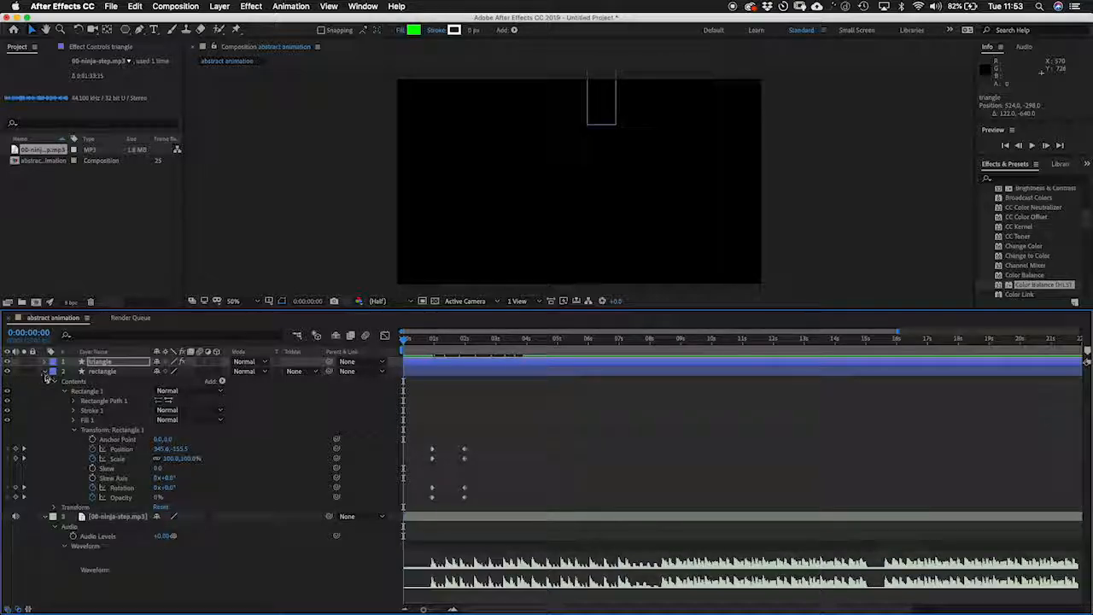
- Collapse the rectangle layer and undo the repositioning and stretching of both shapes at 0:00:03:13 and 0:00:05:07, checking the result along the timeline
{"action": "left_click", "coordinate": [45, 373]}
{"action": "left_click_drag", "start_coordinate": [399, 338], "coordinate": [601, 339]}
{"action": "left_click_drag", "start_coordinate": [666, 330], "coordinate": [566, 339]}
{"action": "key", "text": "super+z"}
{"action": "key", "text": "super+z"}
{"action": "key", "text": "super+z"}
{"action": "key", "text": "super+z"}
{"action": "key", "text": "super+z"}
{"action": "left_click_drag", "start_coordinate": [424, 341], "coordinate": [582, 355]}
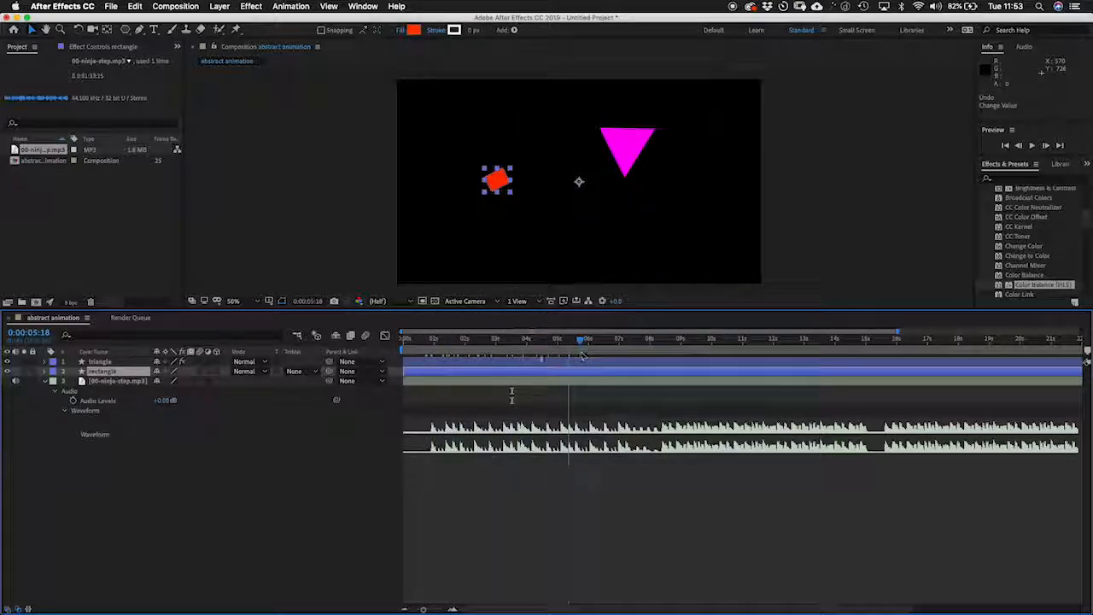
{"action": "key", "text": "super+z"}
{"action": "key", "text": "super+z"}
{"action": "mouse_move", "coordinate": [503, 345]}
{"action": "left_mouse_down"}
{"action": "mouse_move", "coordinate": [437, 341]}
{"action": "mouse_move", "coordinate": [539, 344]}
{"action": "mouse_move", "coordinate": [427, 343]}
{"action": "mouse_move", "coordinate": [542, 343]}
{"action": "mouse_move", "coordinate": [477, 354]}
{"action": "mouse_move", "coordinate": [491, 360]}
{"action": "left_mouse_up"}
{"action": "left_click", "coordinate": [418, 341]}
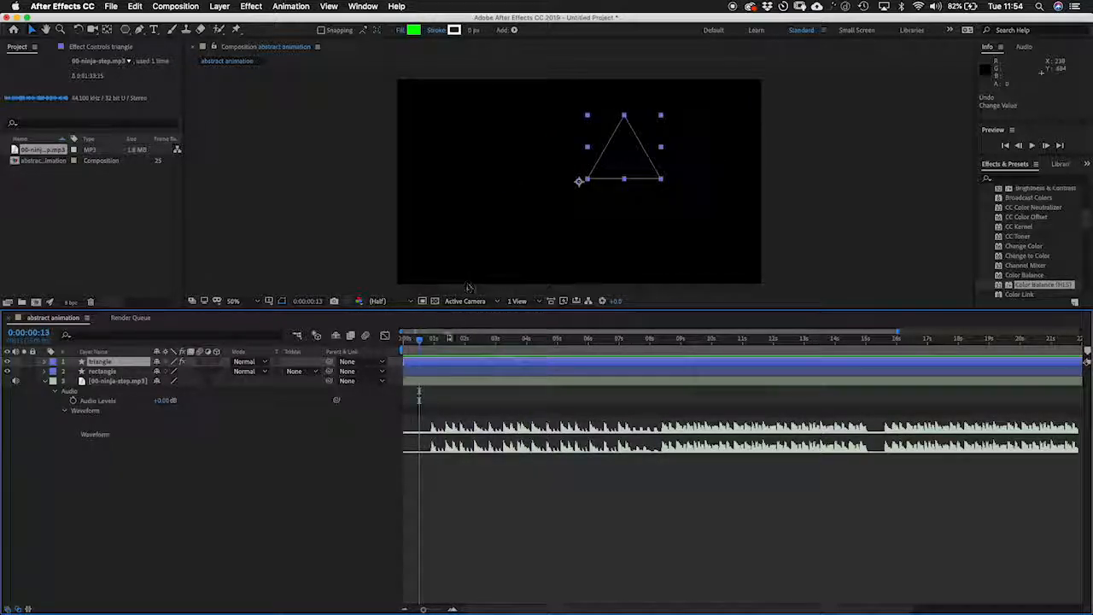
- Convert the audio of the 00-ninja-step.mp3 layer to keyframes
{"action": "left_click", "coordinate": [452, 385]}
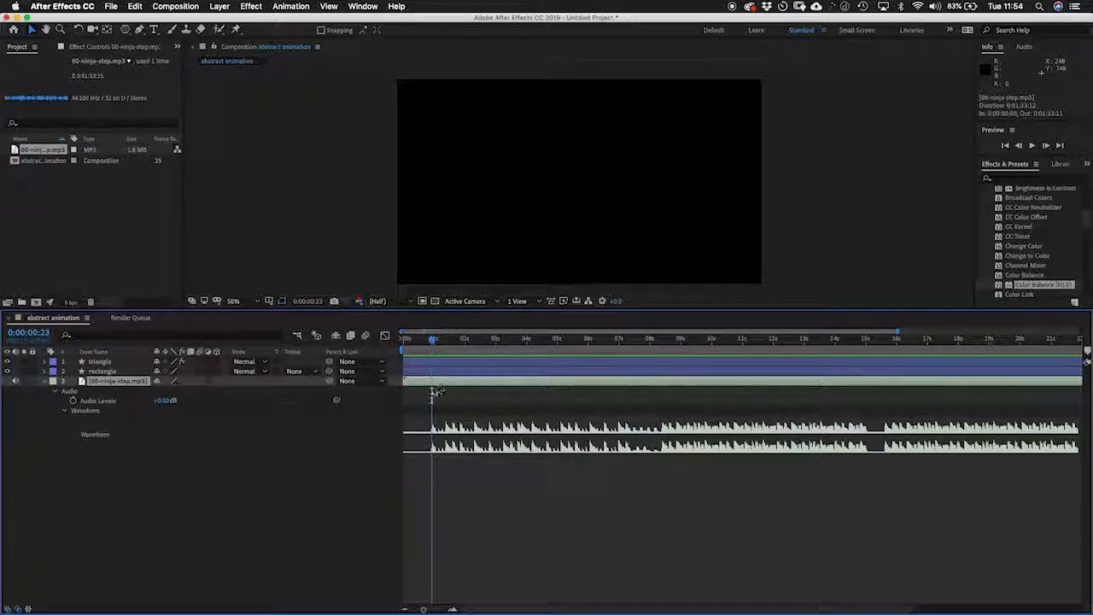
{"action": "left_click_drag", "start_coordinate": [433, 341], "coordinate": [432, 342]}
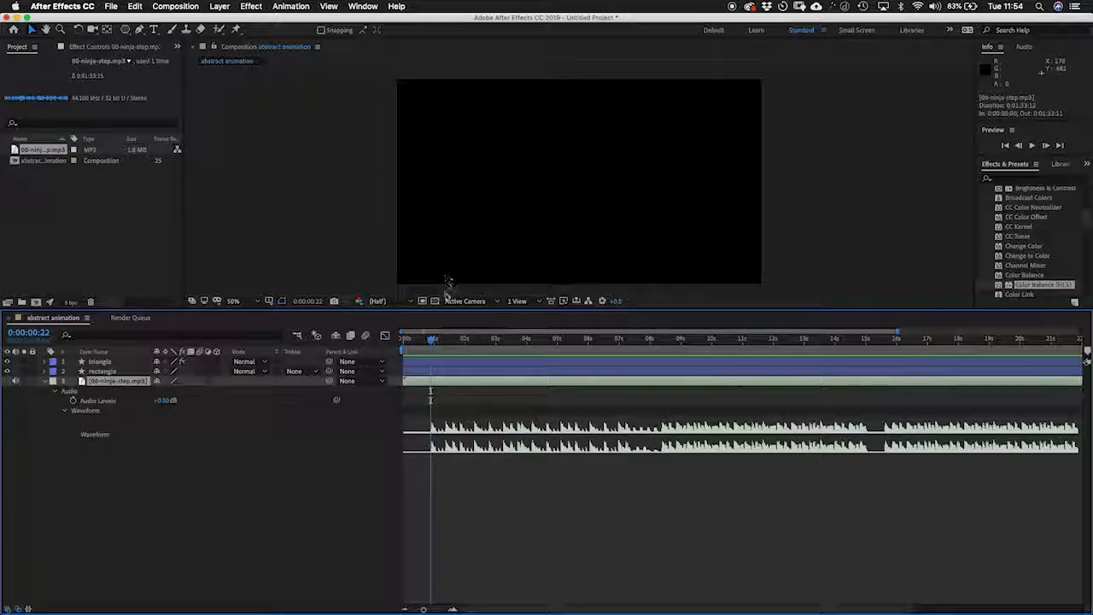
{"action": "left_click", "coordinate": [427, 367]}
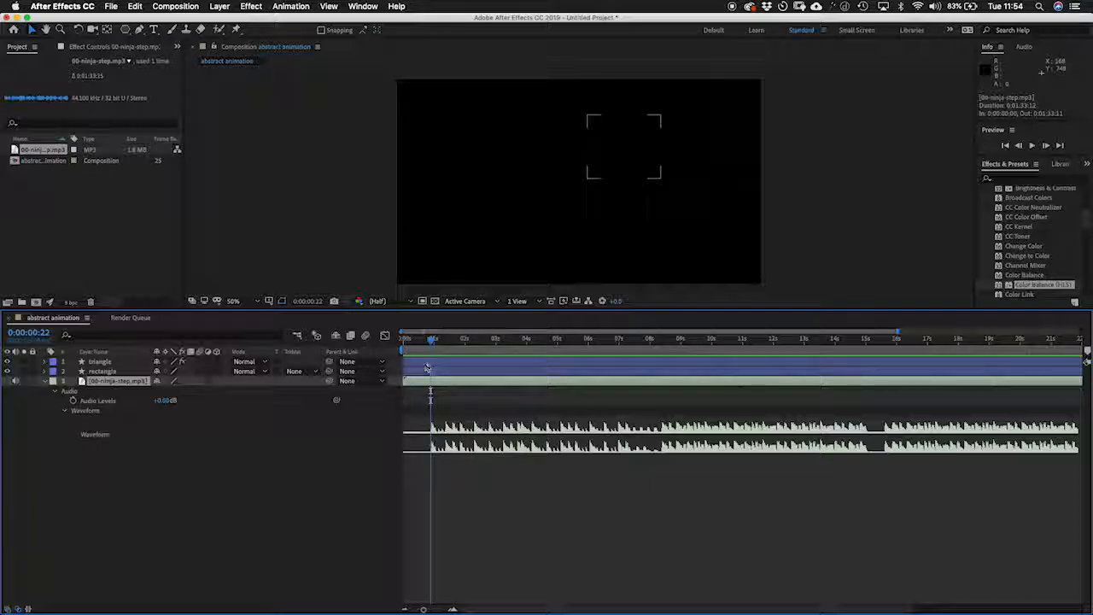
{"action": "left_click", "coordinate": [445, 382]}
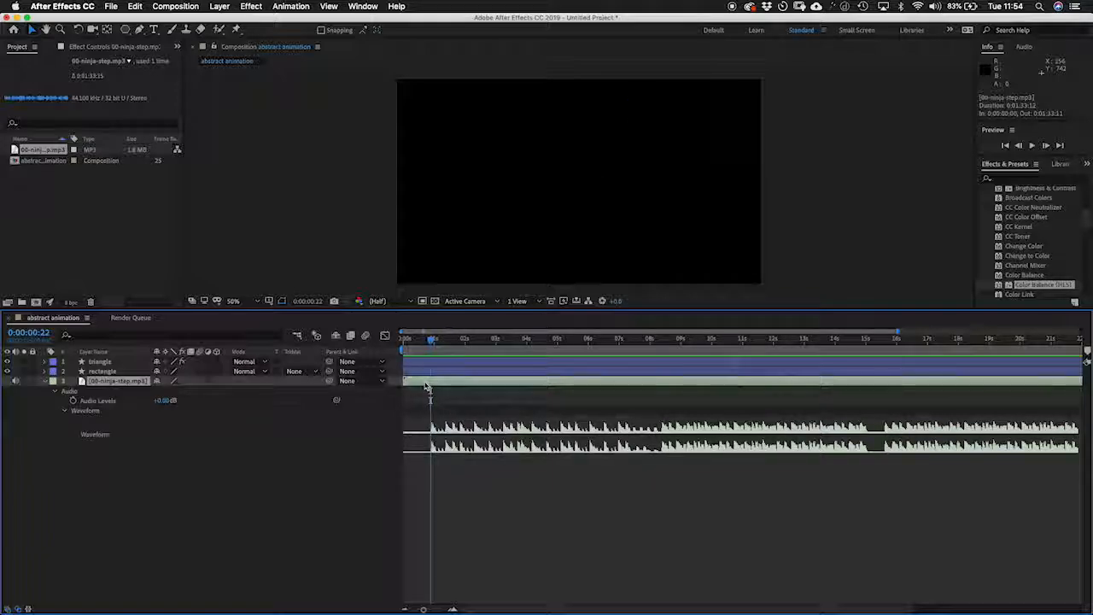
{"action": "right_click", "coordinate": [424, 385]}
{"action": "mouse_move", "coordinate": [443, 488]}
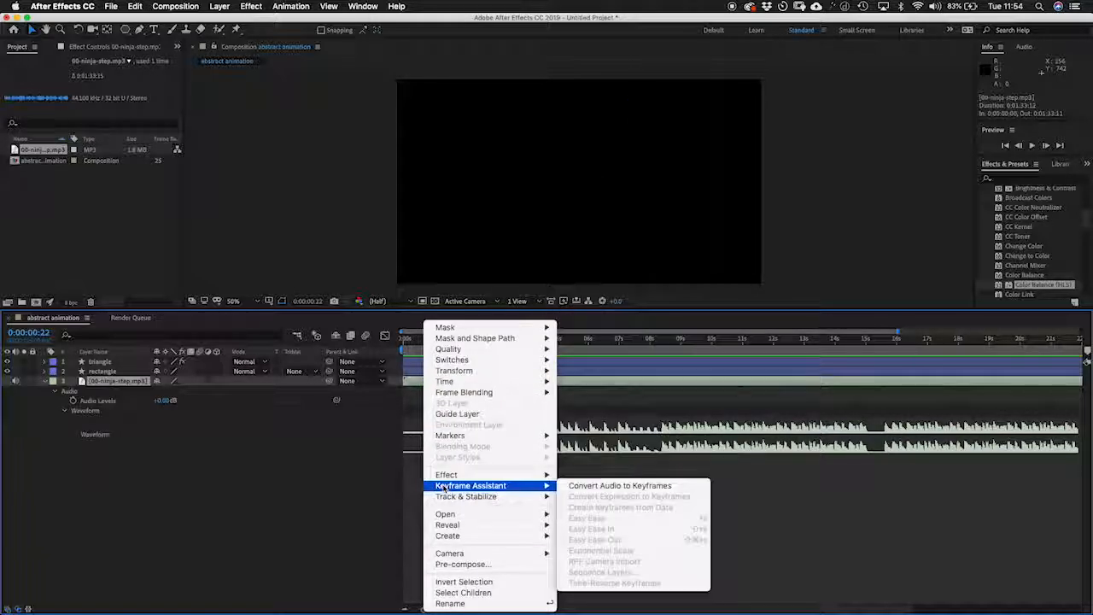
{"action": "left_click", "coordinate": [584, 486]}
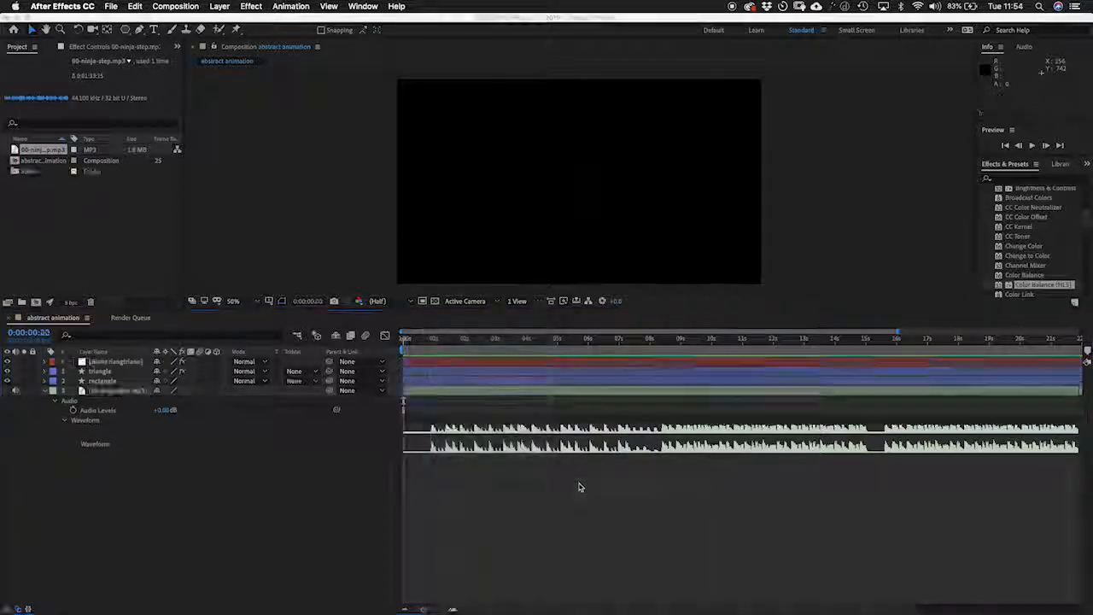
- Place the Audio Amplitude layer directly above the music layer and expand its Both Channels effect to reveal the Slider keyframes
{"action": "left_click", "coordinate": [428, 362]}
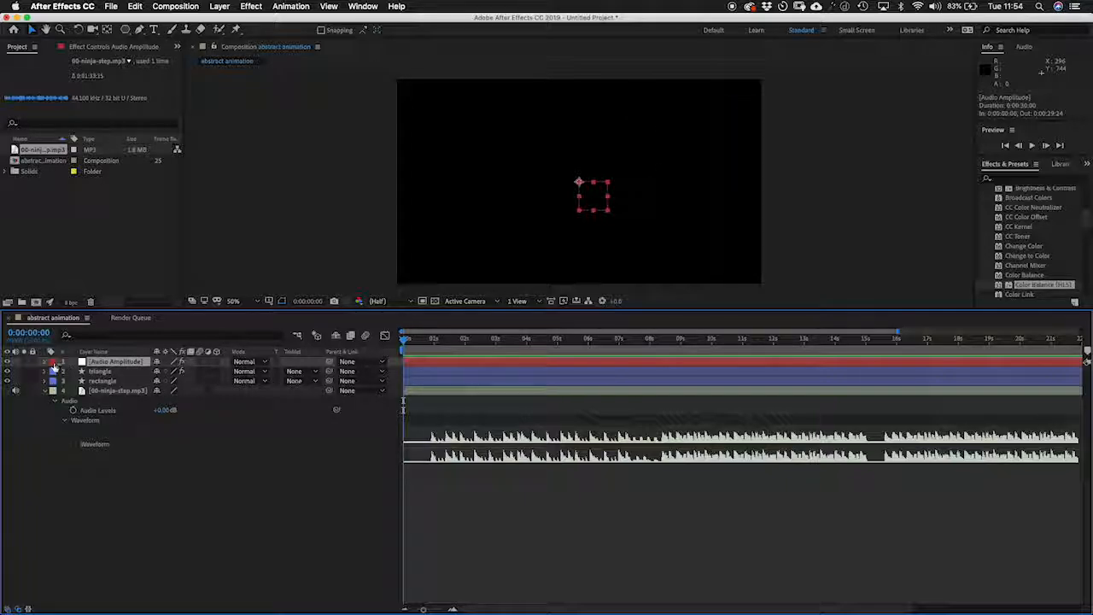
{"action": "left_click_drag", "start_coordinate": [98, 363], "coordinate": [96, 390]}
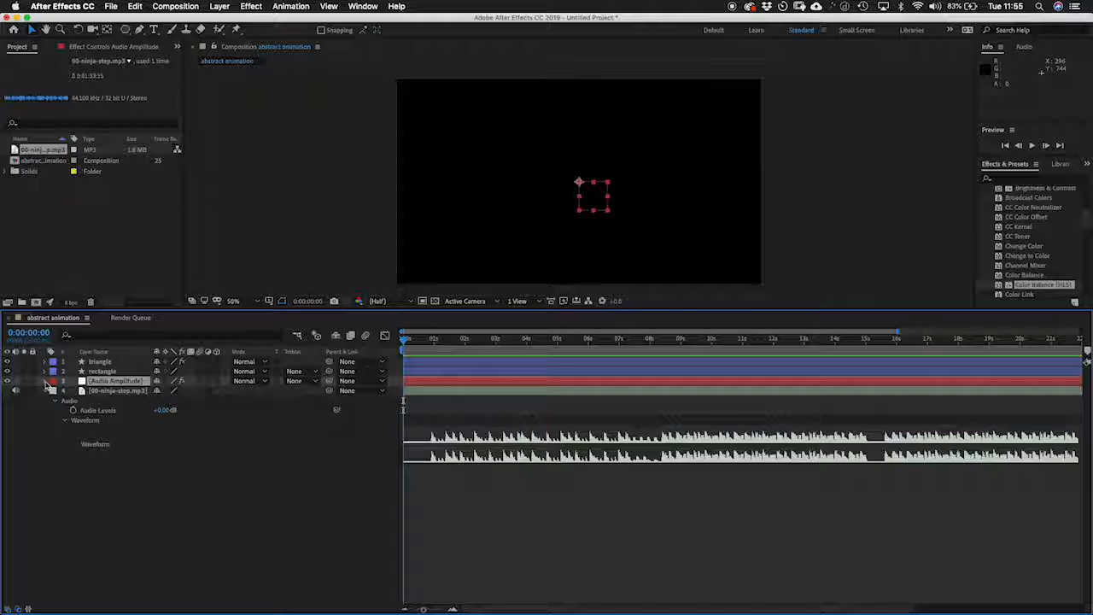
{"action": "left_click", "coordinate": [46, 381]}
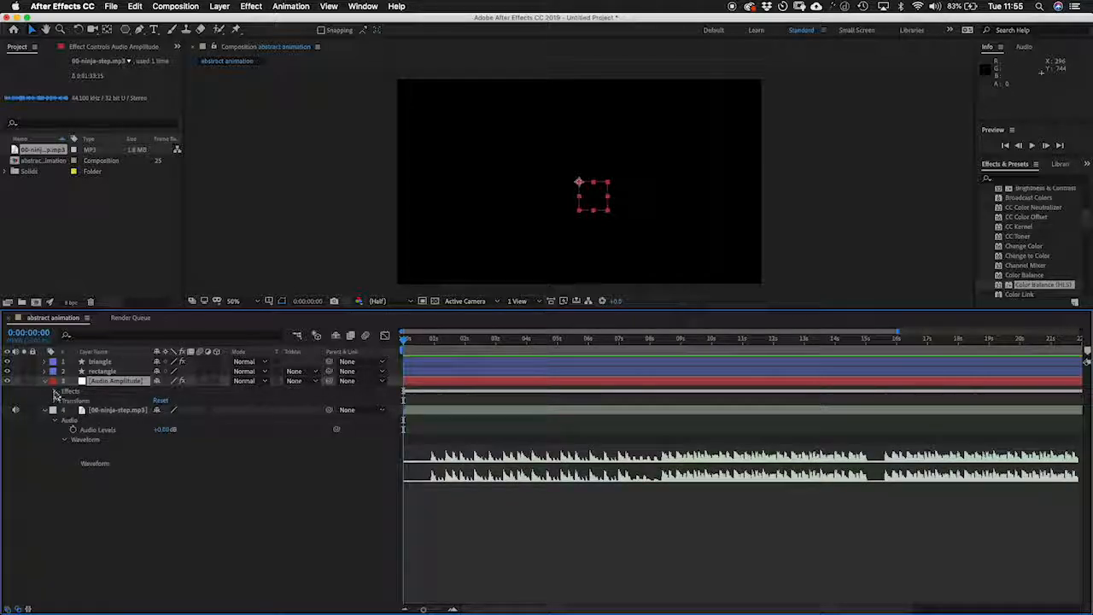
{"action": "left_click", "coordinate": [54, 391]}
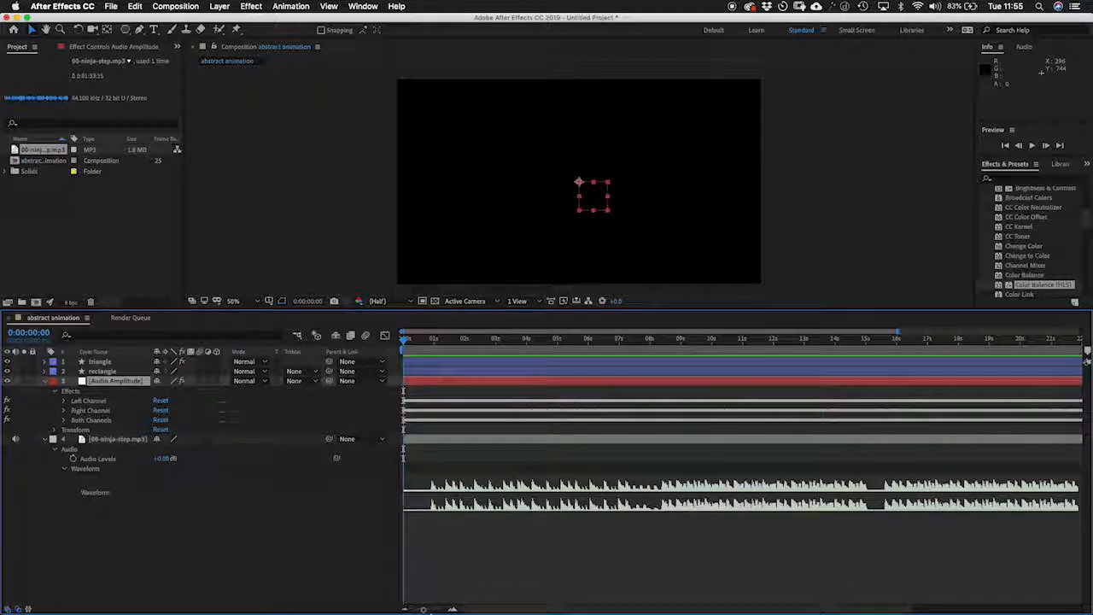
{"action": "left_click_drag", "start_coordinate": [423, 609], "coordinate": [437, 609]}
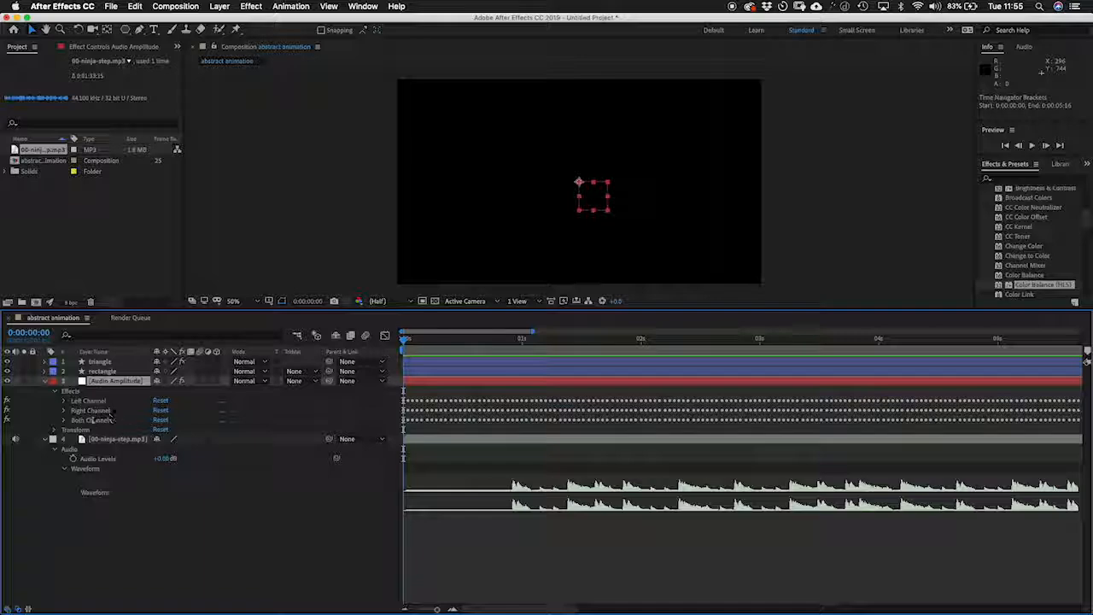
{"action": "left_click", "coordinate": [64, 422]}
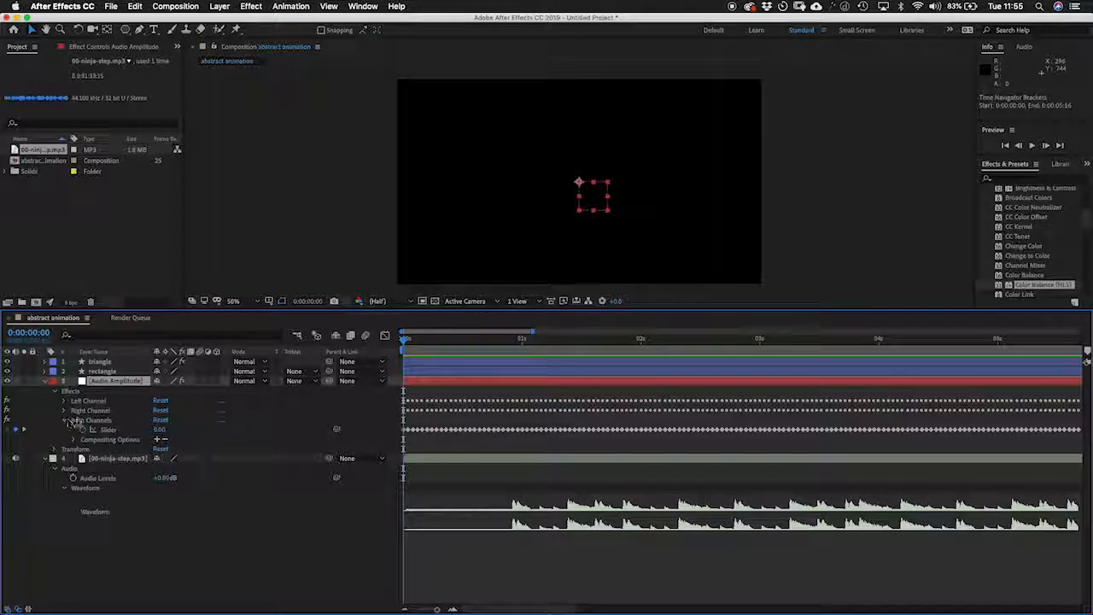
{"action": "left_click", "coordinate": [459, 433]}
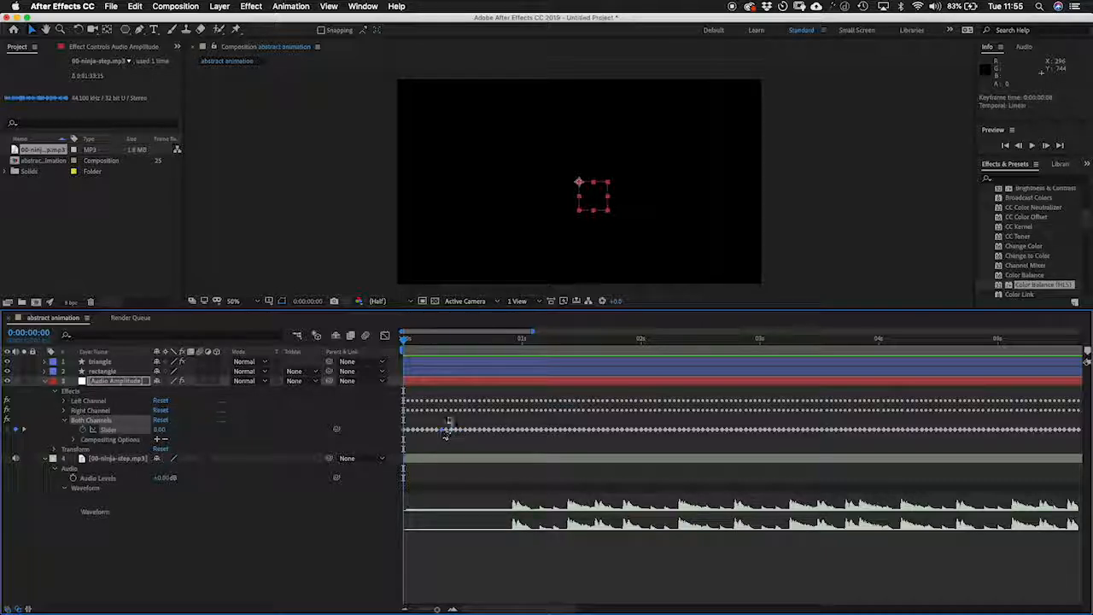
{"action": "left_click", "coordinate": [455, 451]}
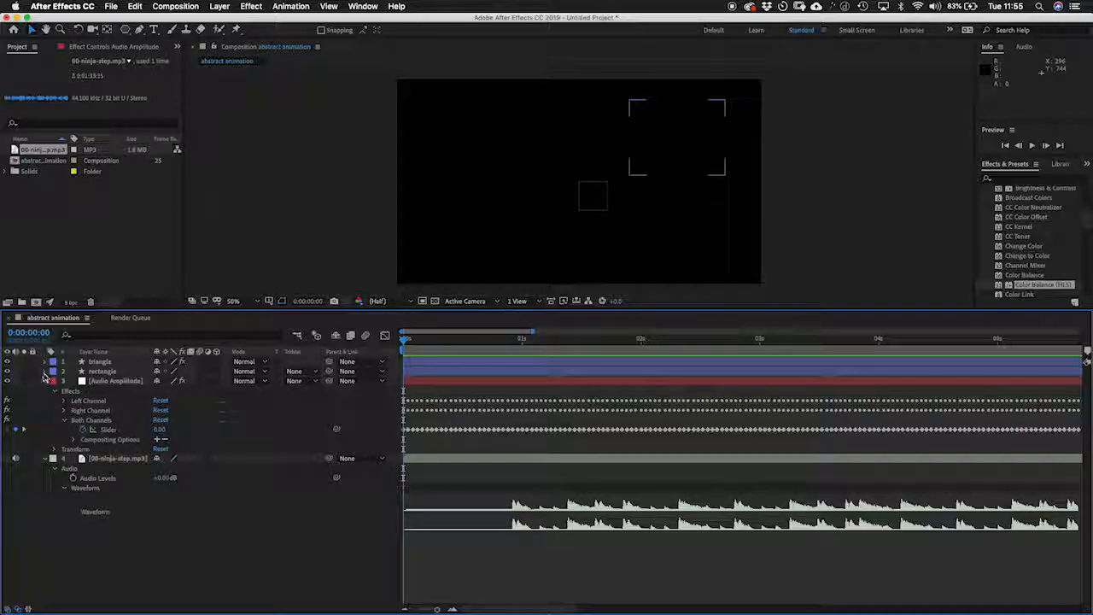
- At 0:00:01:17, draw a circle with a pure blue fill and no stroke between the rectangle and the triangle
{"action": "left_click_drag", "start_coordinate": [433, 343], "coordinate": [603, 342]}
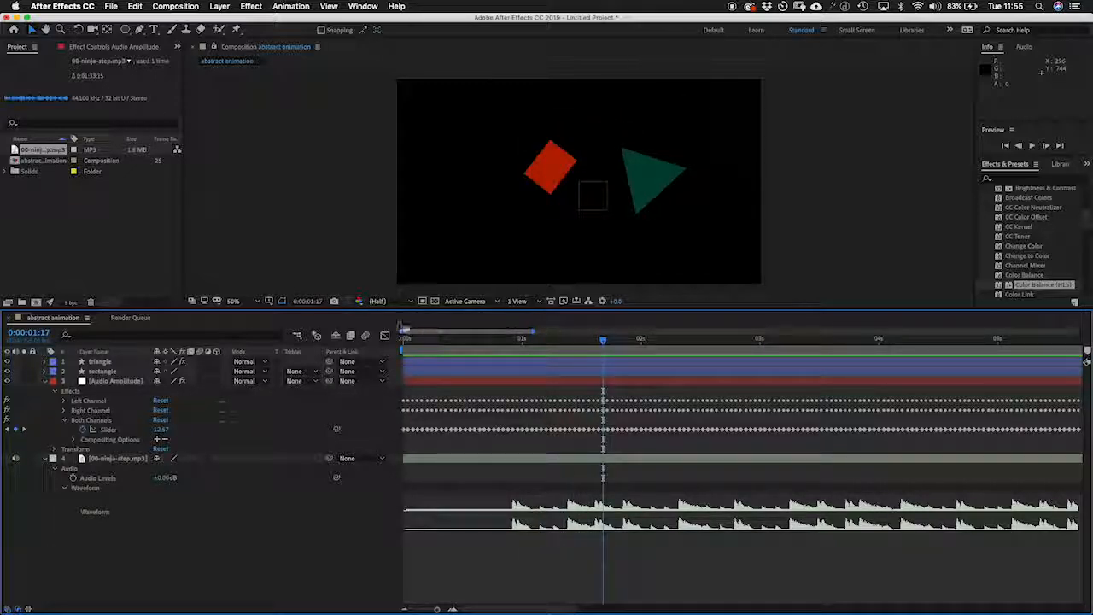
{"action": "left_click_drag", "start_coordinate": [122, 30], "coordinate": [151, 57]}
{"action": "left_click", "coordinate": [322, 30]}
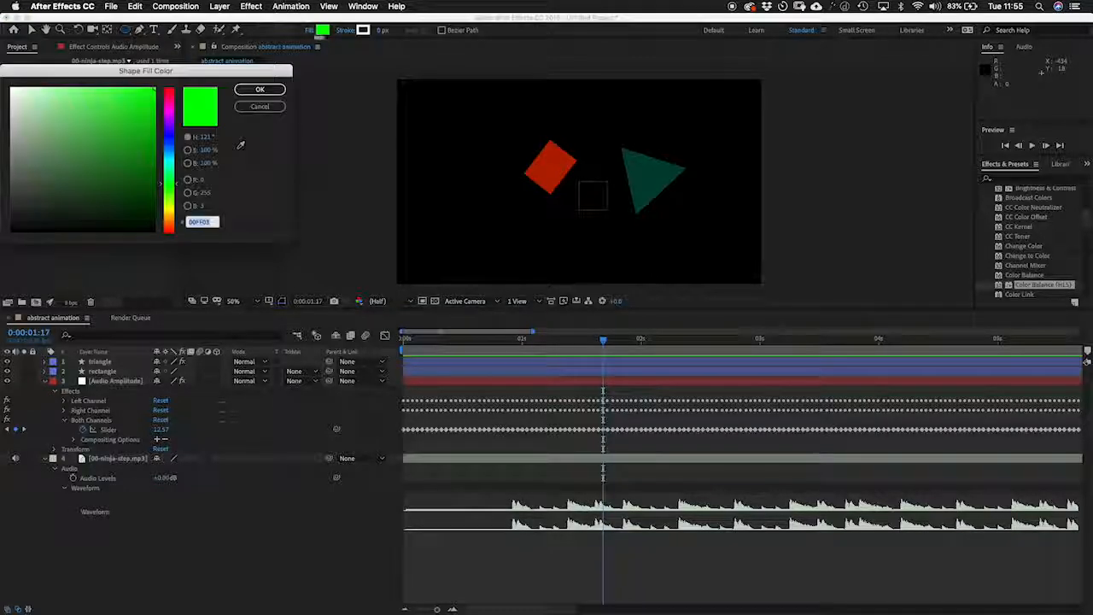
{"action": "left_click", "coordinate": [170, 147]}
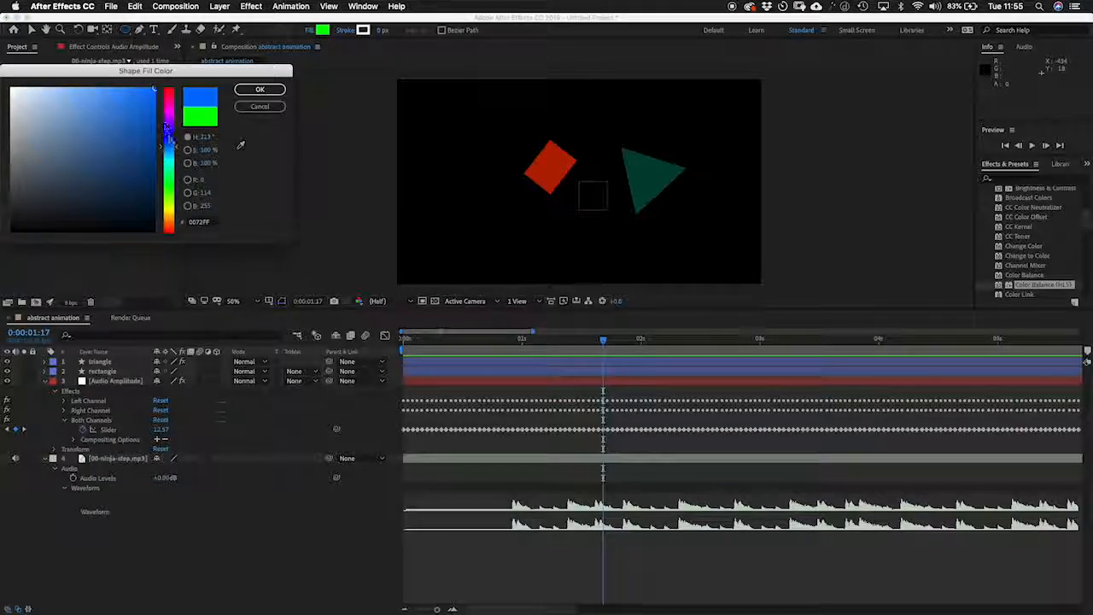
{"action": "left_click", "coordinate": [167, 135]}
{"action": "left_click", "coordinate": [245, 92]}
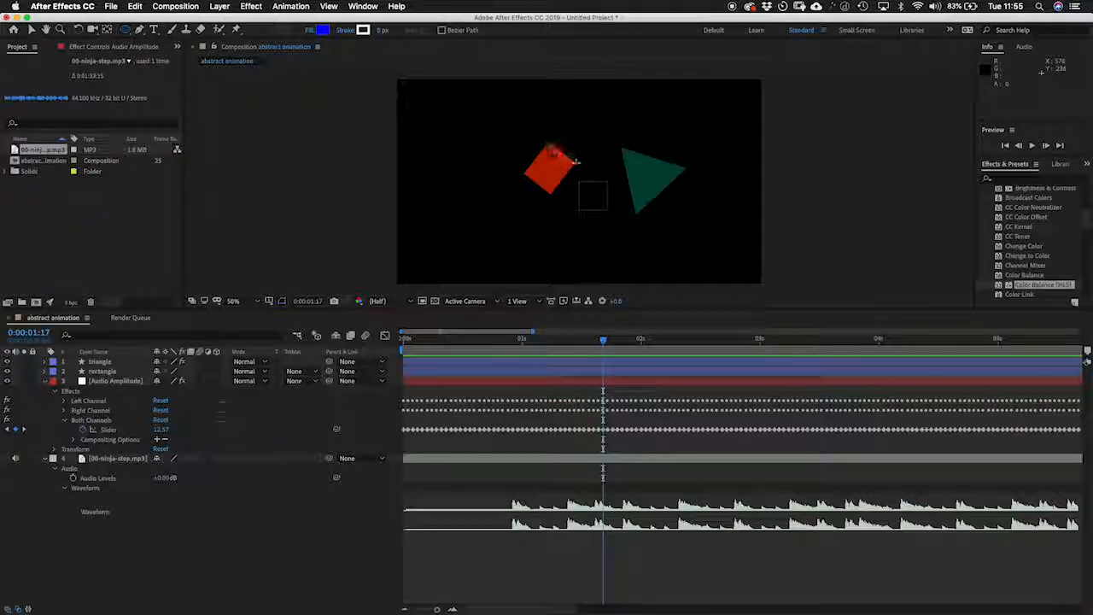
{"action": "left_click_drag", "start_coordinate": [575, 167], "coordinate": [594, 211]}
{"action": "key", "text": "v"}
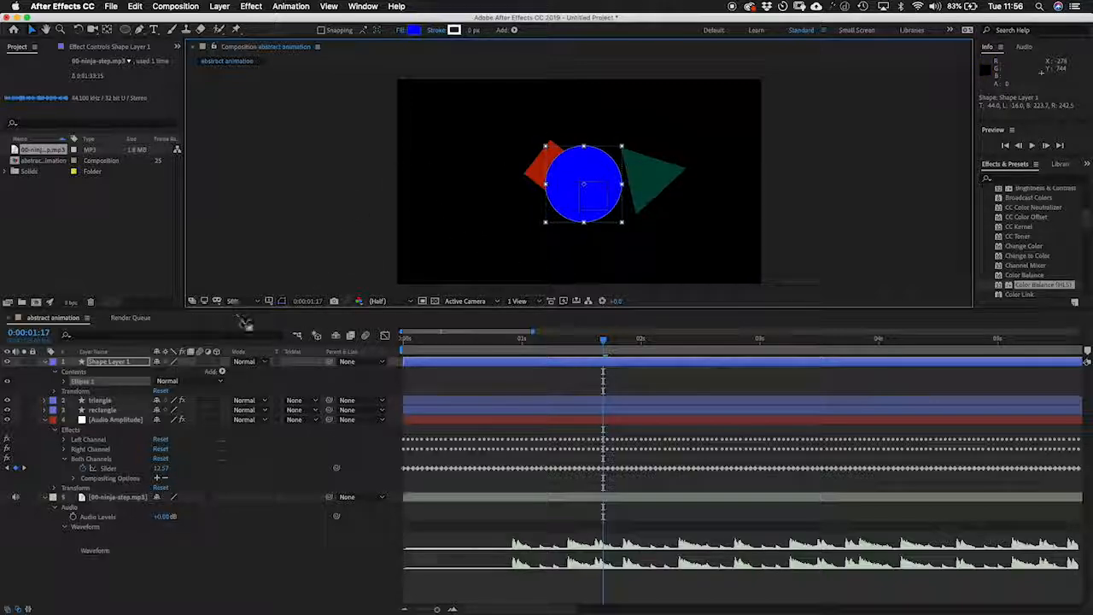
- Expand the transform properties of the circle's Ellipse 1 and enable keyframing for its Scale
{"action": "left_click", "coordinate": [64, 381]}
{"action": "left_click", "coordinate": [73, 420]}
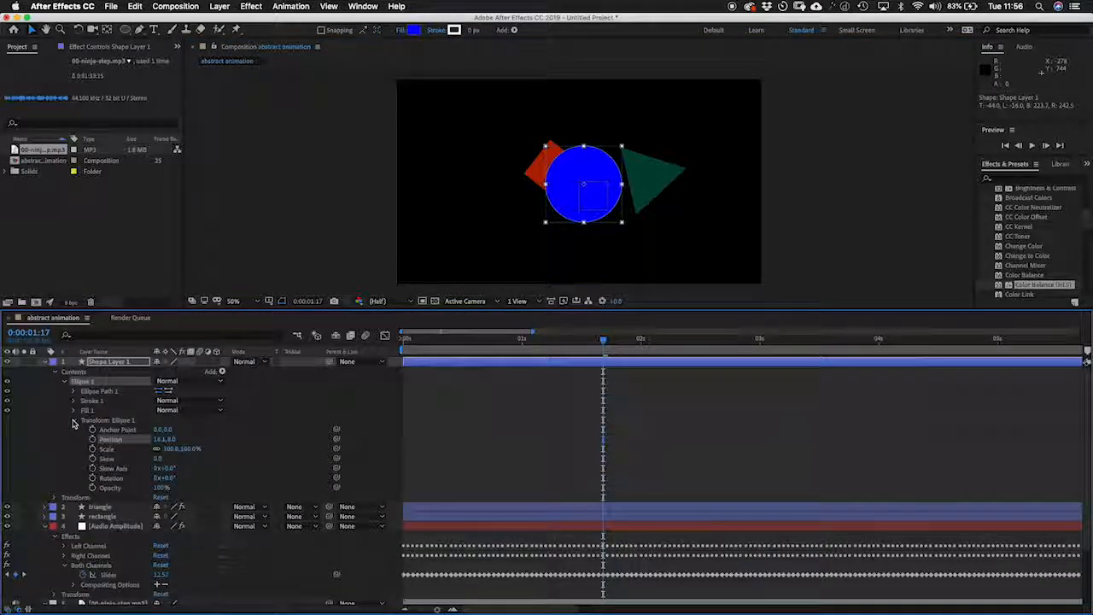
{"action": "left_click", "coordinate": [92, 449]}
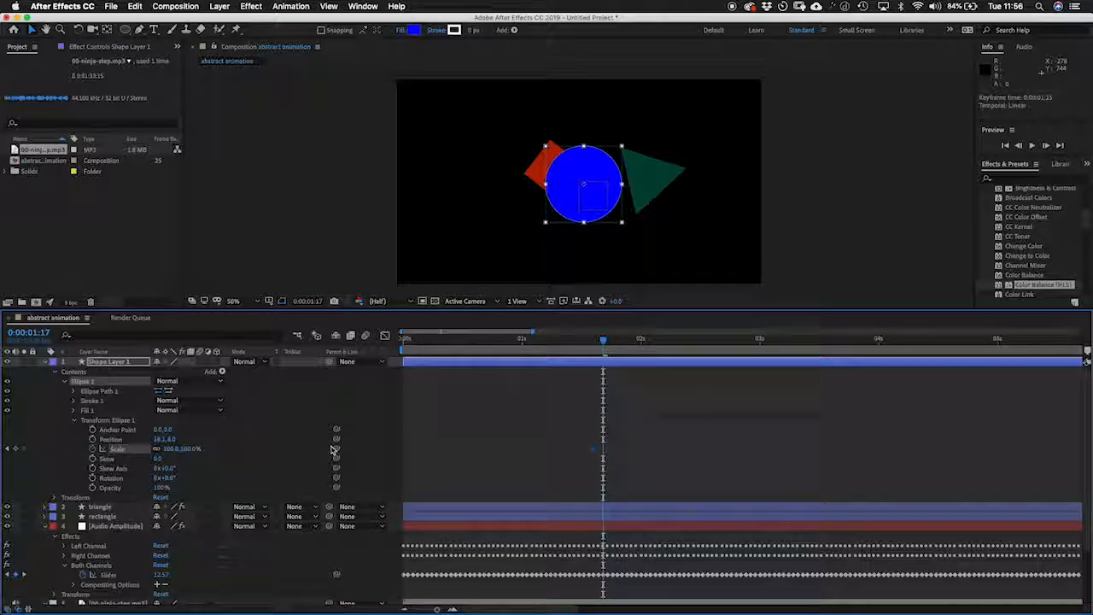
{"action": "left_click", "coordinate": [134, 452]}
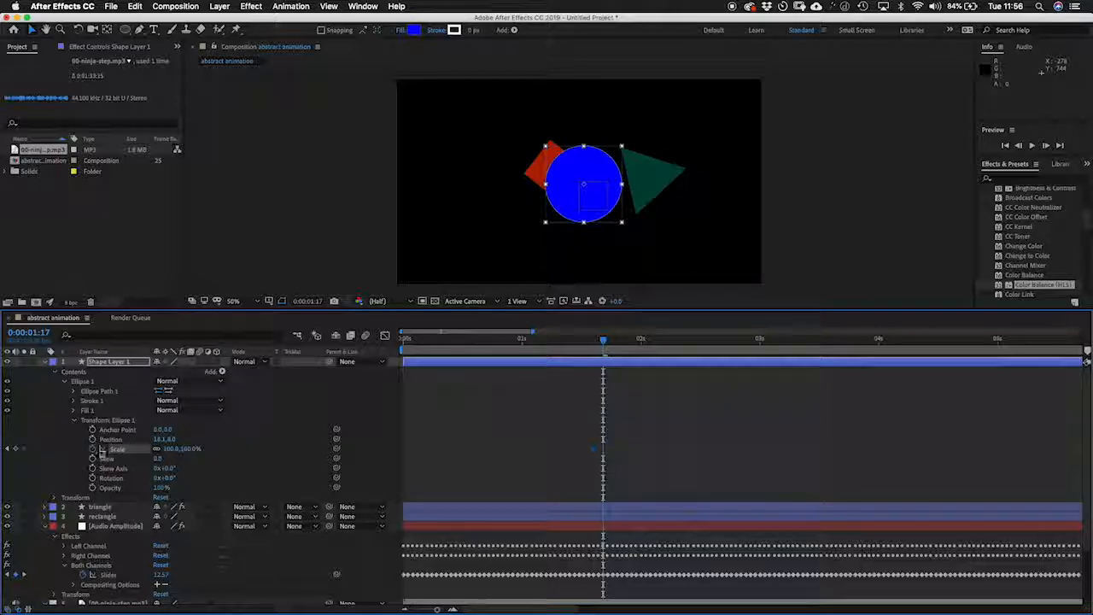
{"action": "left_click", "coordinate": [131, 451]}
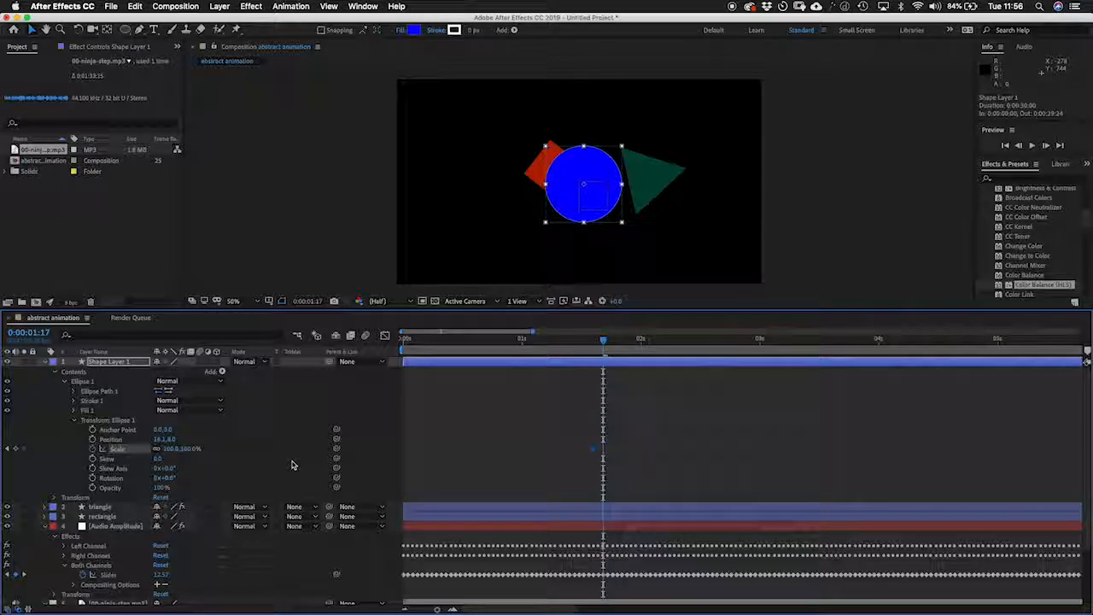
- Link the circle's Scale to the Audio Amplitude layer's Both Channels Slider and reveal the resulting expression
{"action": "scroll", "coordinate": [295, 465], "scroll_direction": "down", "scroll_amount": 3}
{"action": "scroll", "coordinate": [292, 464], "scroll_direction": "up", "scroll_amount": 1}
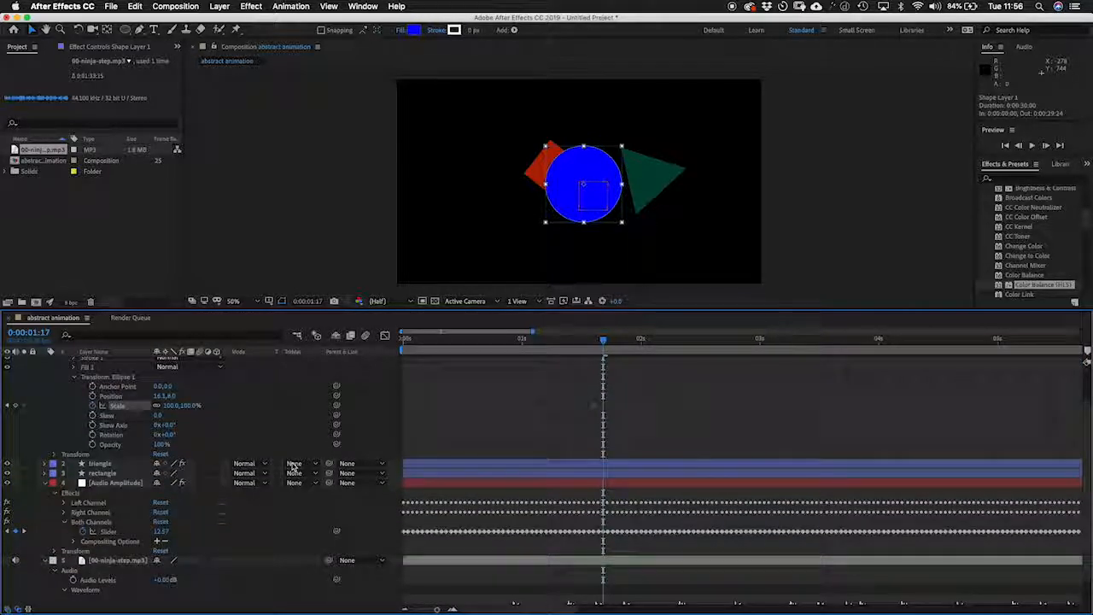
{"action": "left_click_drag", "start_coordinate": [335, 407], "coordinate": [106, 536]}
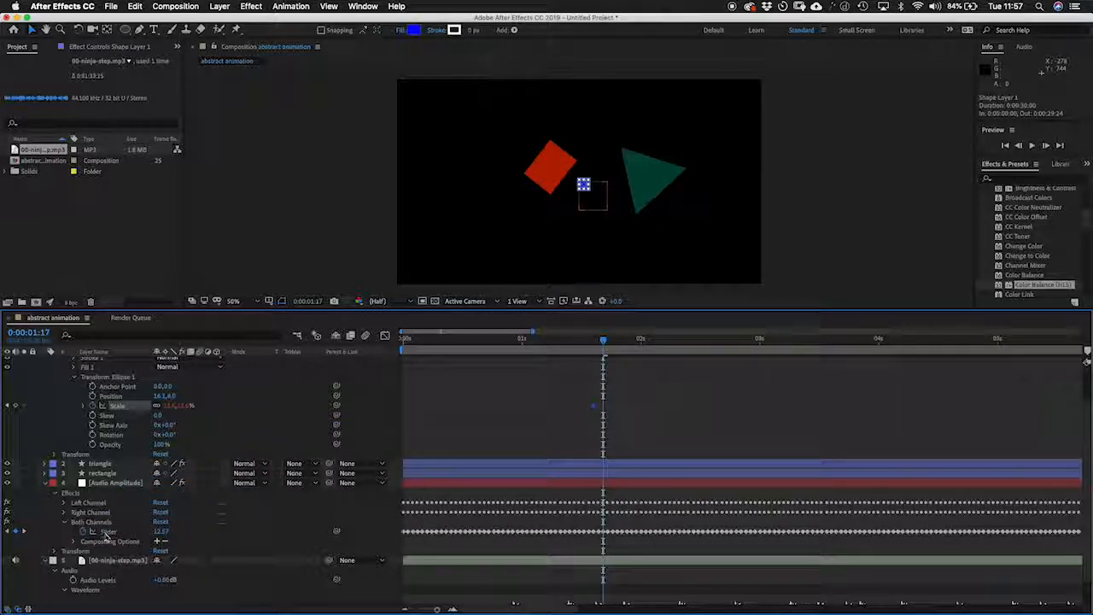
{"action": "left_click", "coordinate": [120, 533]}
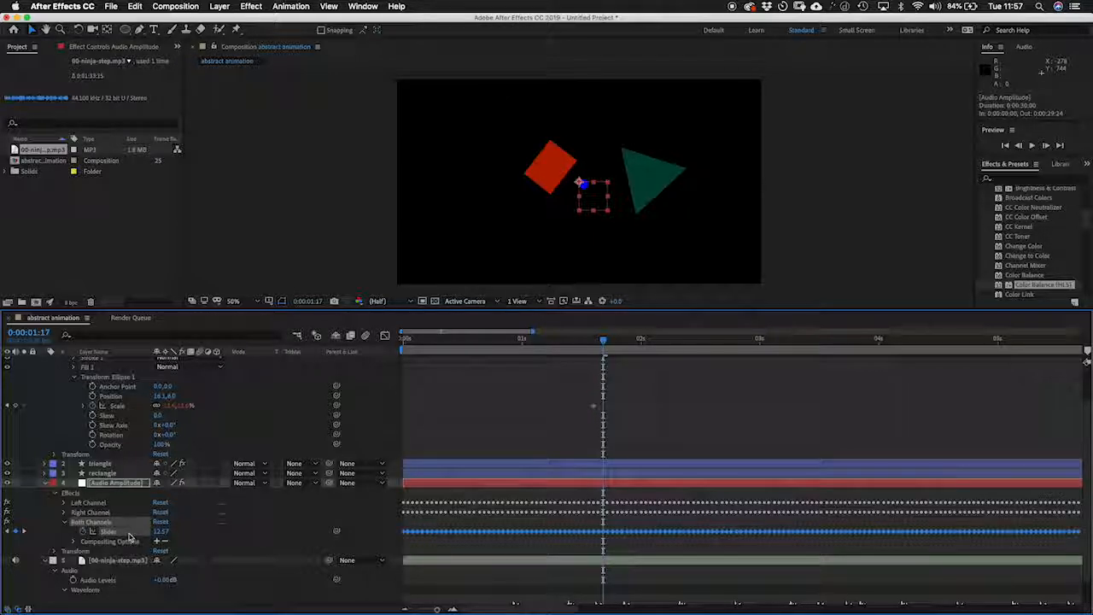
{"action": "left_click", "coordinate": [125, 408]}
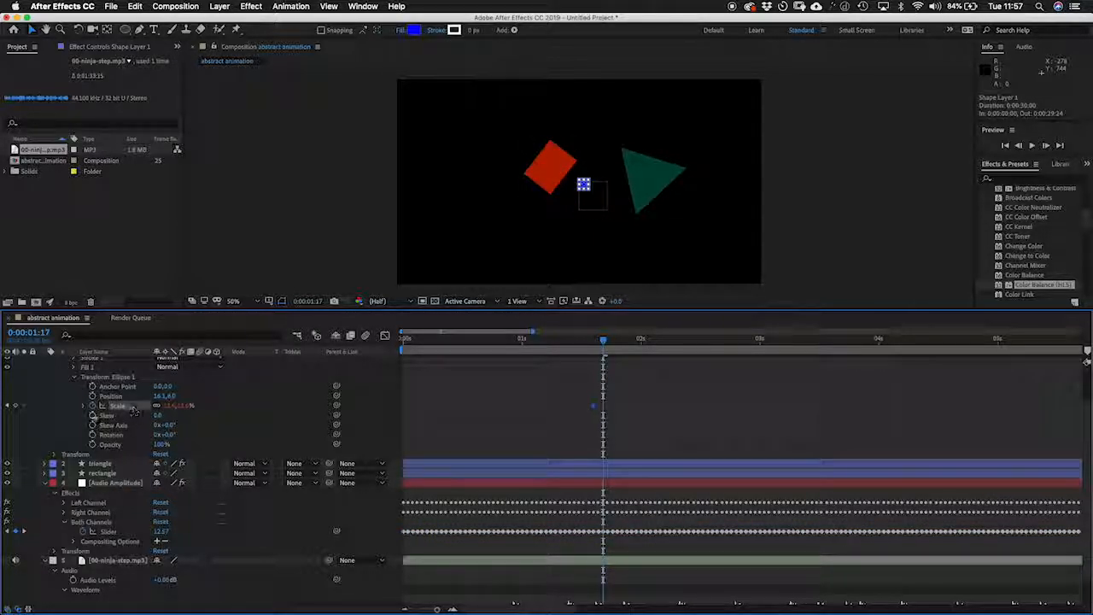
{"action": "left_click", "coordinate": [87, 408]}
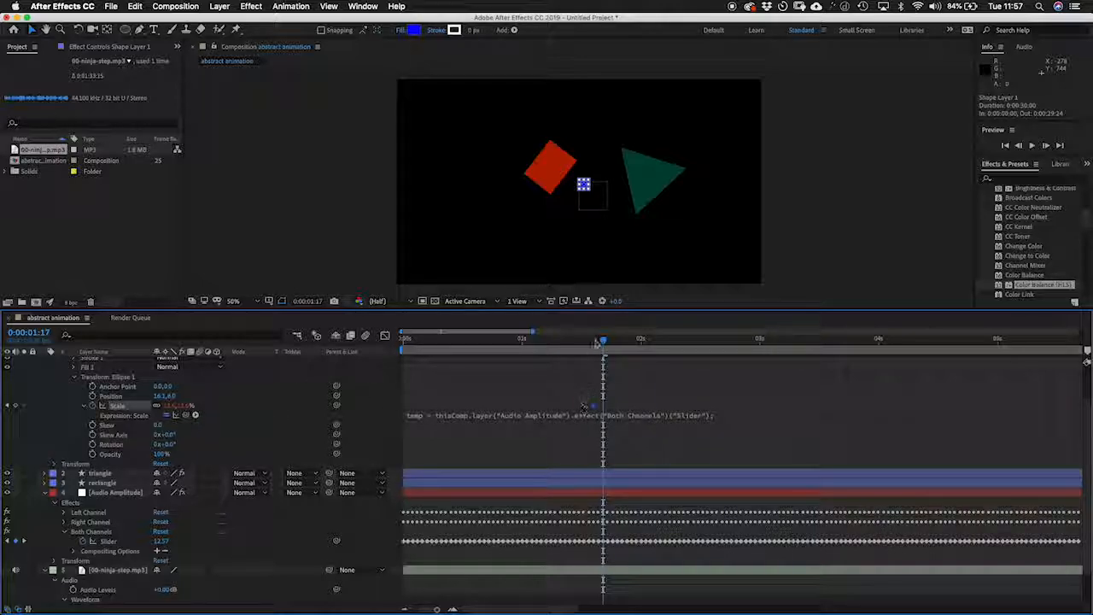
- Play back the animation from 0:00:00:11 to check how the circle's scale reacts to the music
{"action": "left_click_drag", "start_coordinate": [604, 342], "coordinate": [523, 341]}
{"action": "left_click", "coordinate": [398, 273]}
{"action": "key", "text": "space"}
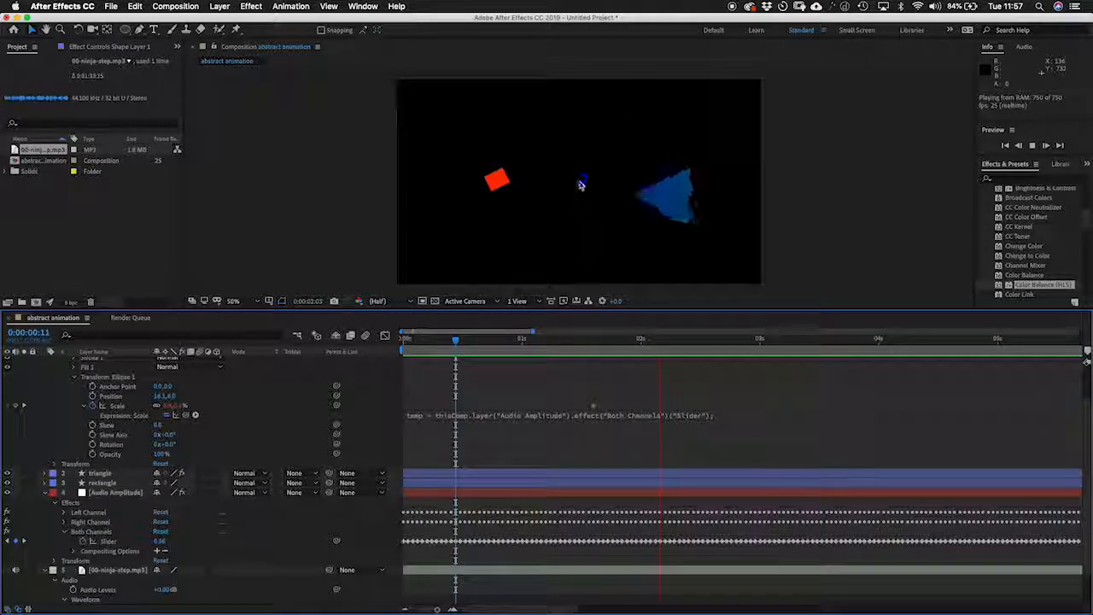
{"action": "key", "text": "space"}
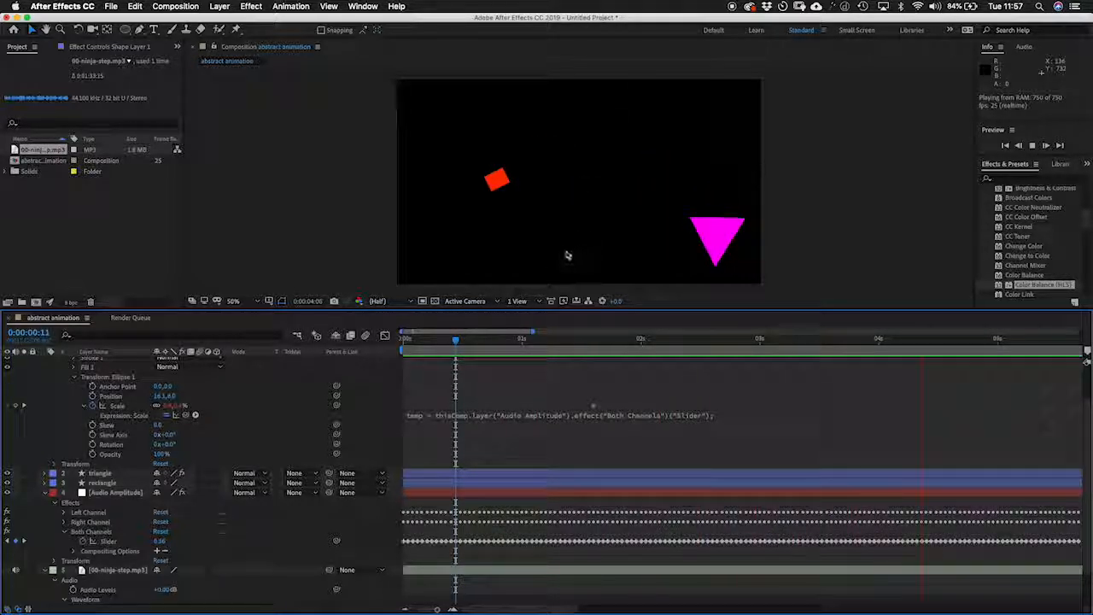
- Multiply the Both Channels Slider by 10 in the circle's Scale expression and preview the result from 0:00:00:06
{"action": "left_click_drag", "start_coordinate": [528, 342], "coordinate": [707, 416]}
{"action": "left_click", "coordinate": [706, 415]}
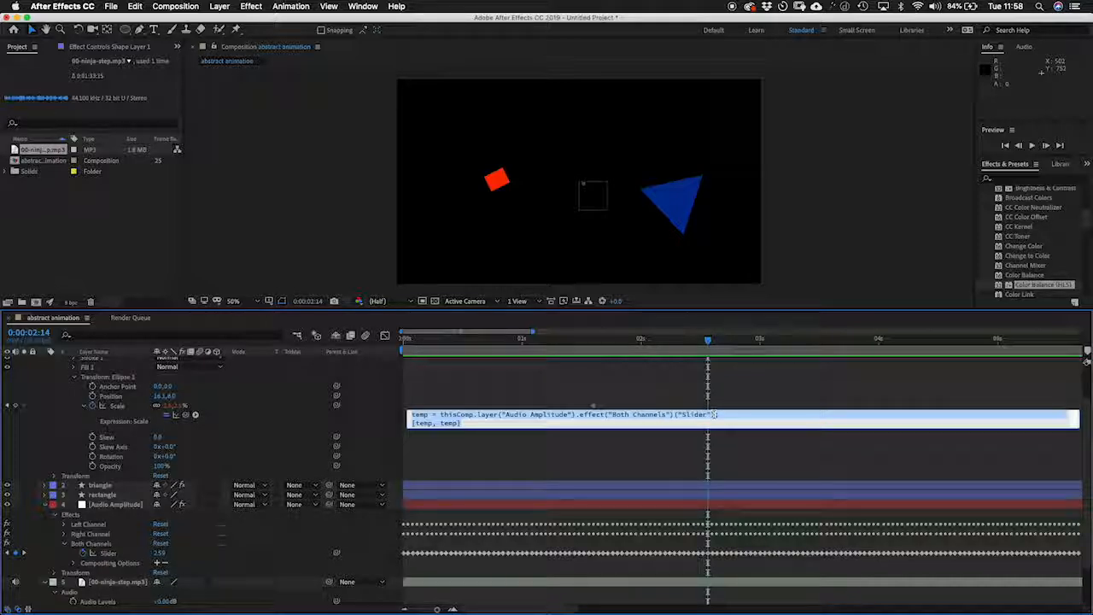
{"action": "left_click", "coordinate": [715, 416]}
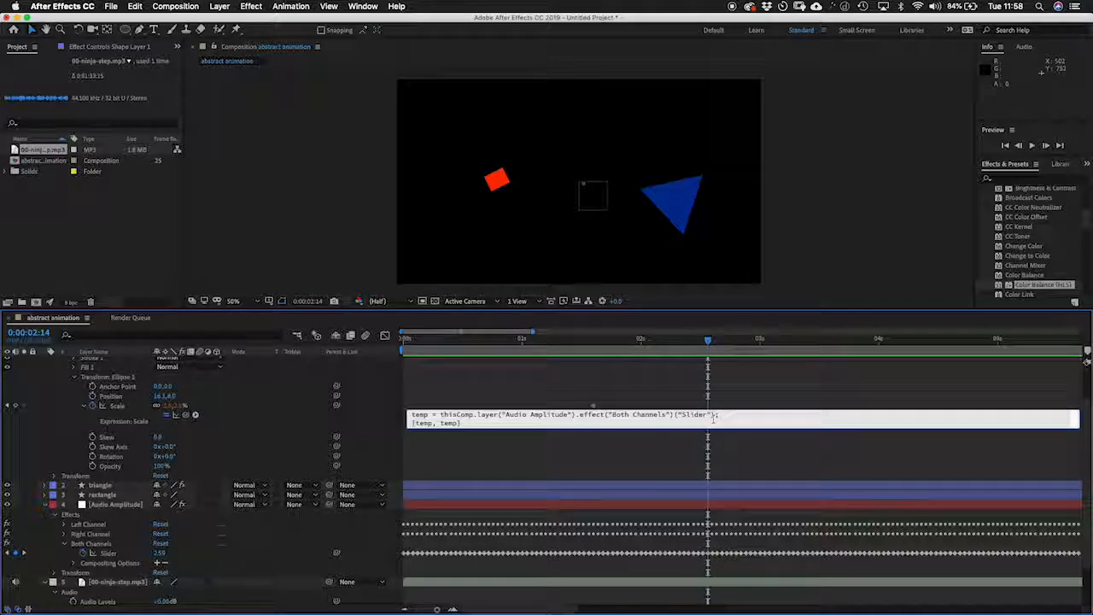
{"action": "type", "text": "*10"}
{"action": "key", "text": "Return"}
{"action": "type", "text": "[temp, temp]"}
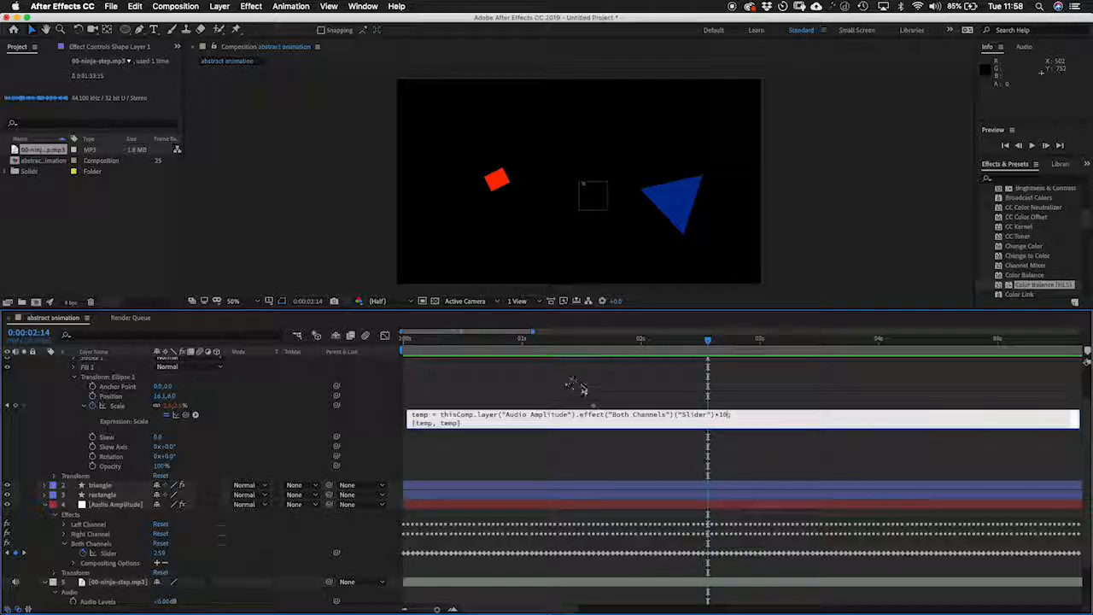
{"action": "left_click", "coordinate": [584, 390]}
{"action": "left_click_drag", "start_coordinate": [637, 339], "coordinate": [432, 339]}
{"action": "key", "text": "space"}
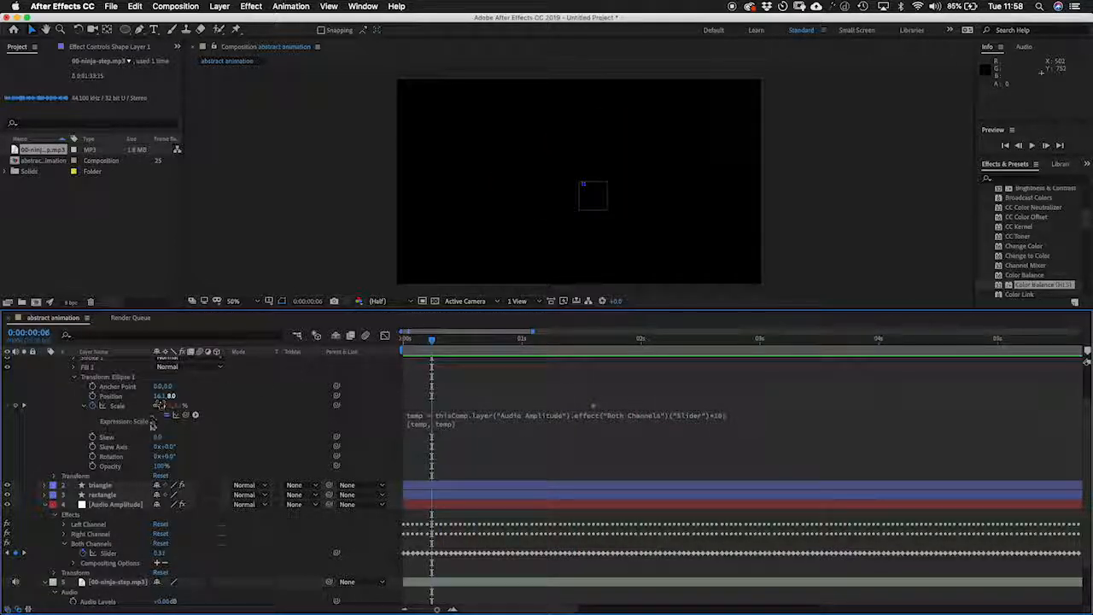
- At 0:00:00:06, enable keyframing for the circle's Opacity and link it to the Audio Amplitude layer's Both Channels Slider
{"action": "left_click", "coordinate": [115, 466]}
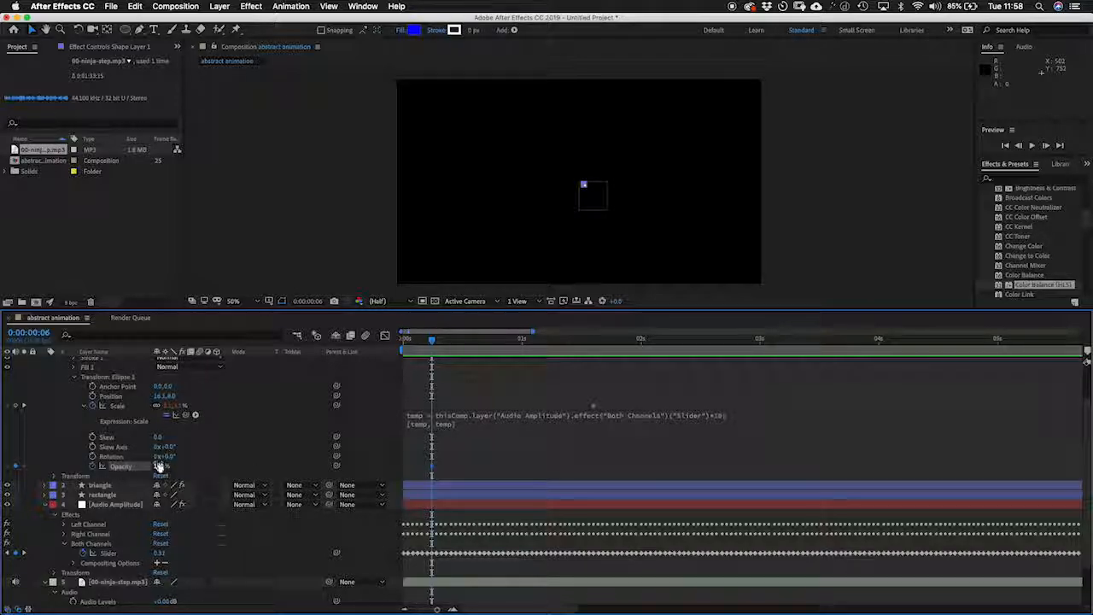
{"action": "left_click_drag", "start_coordinate": [159, 469], "coordinate": [120, 469]}
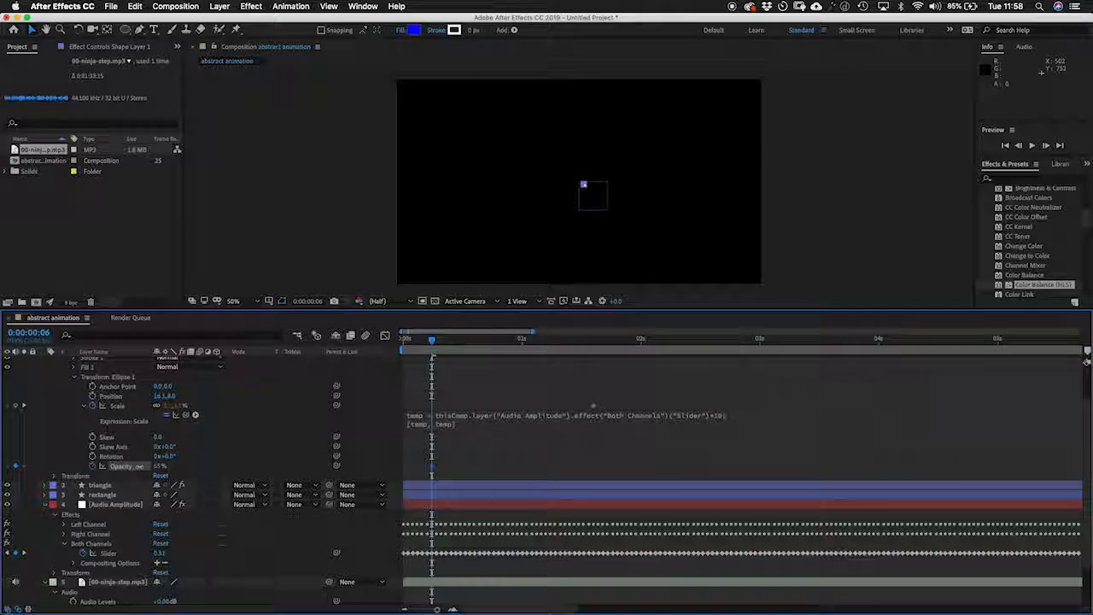
{"action": "left_click_drag", "start_coordinate": [335, 467], "coordinate": [109, 553]}
{"action": "left_click_drag", "start_coordinate": [432, 340], "coordinate": [570, 344]}
{"action": "left_click", "coordinate": [368, 272]}
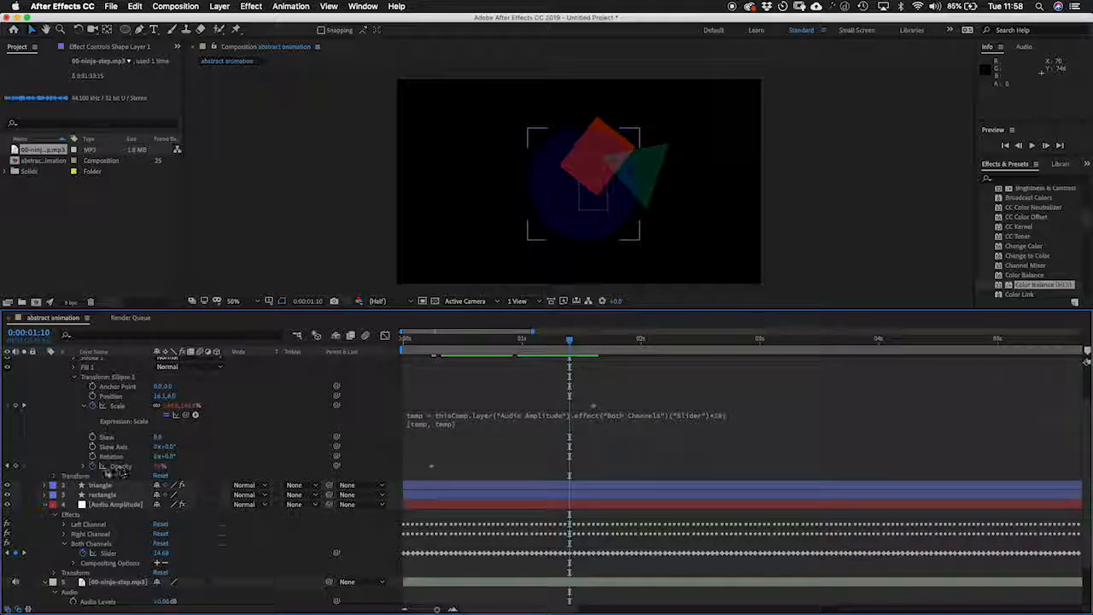
- Reveal the circle's Opacity expression and multiply its Both Channels Slider value by 10
{"action": "left_click", "coordinate": [120, 467]}
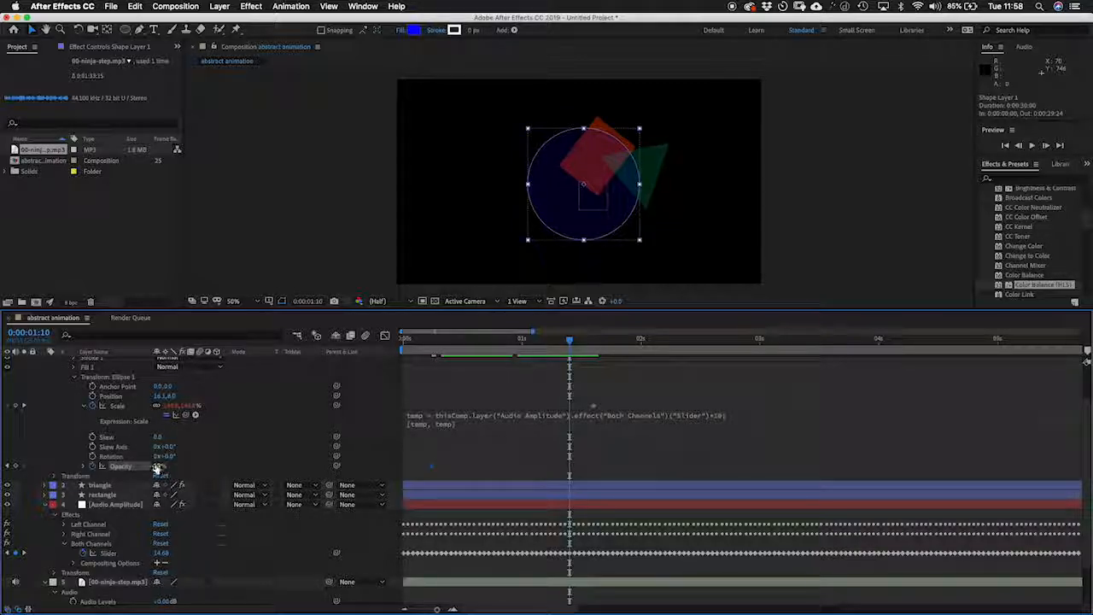
{"action": "left_click", "coordinate": [83, 466]}
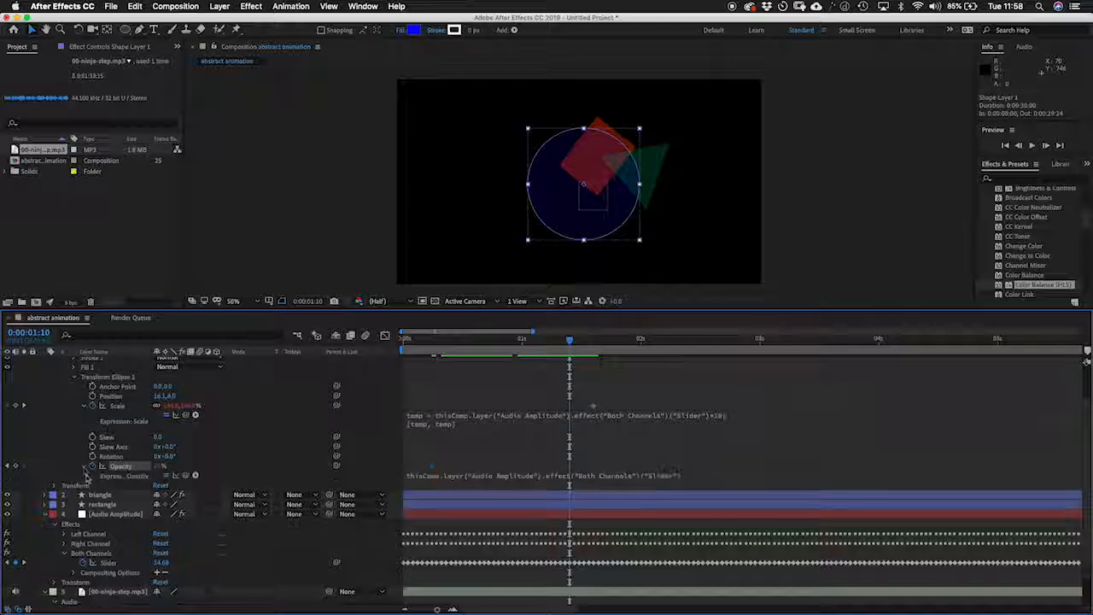
{"action": "left_click", "coordinate": [559, 476]}
{"action": "left_click", "coordinate": [681, 476]}
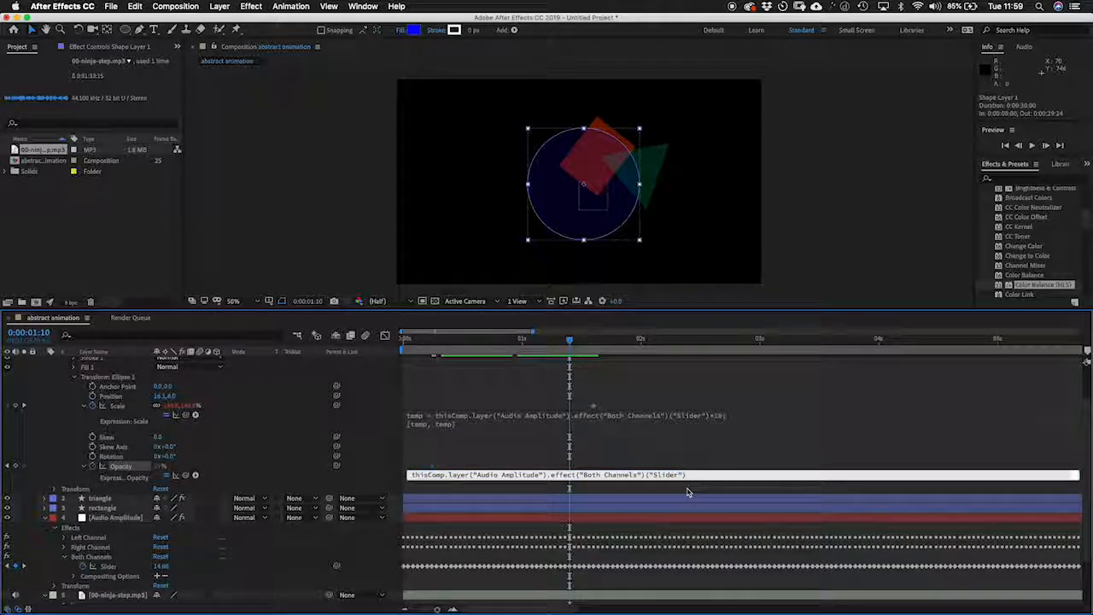
{"action": "type", "text": "*10"}
{"action": "key", "text": "Return"}
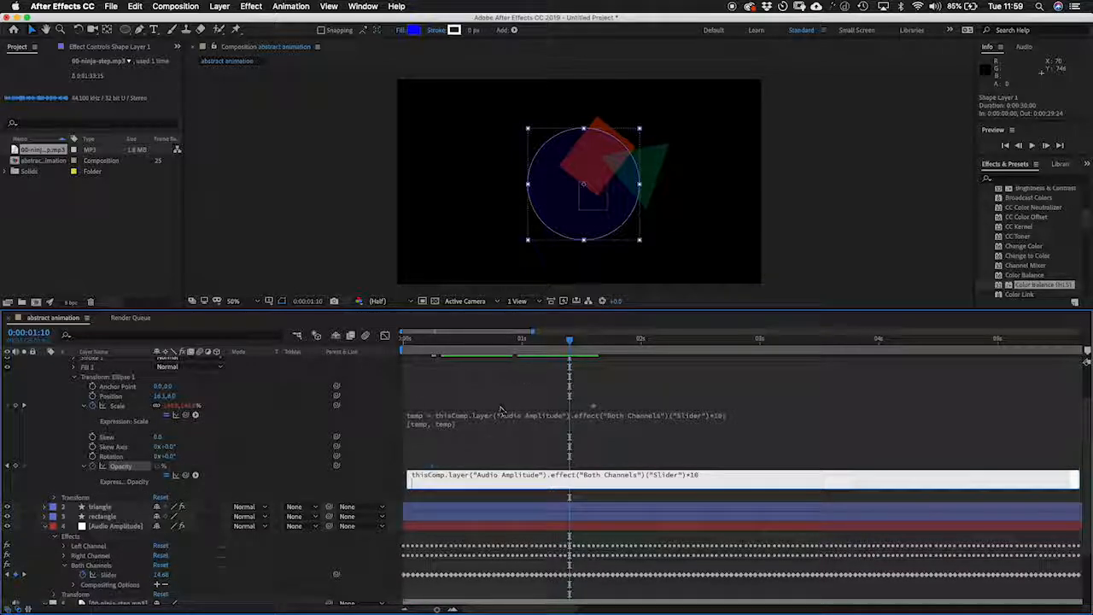
{"action": "left_click_drag", "start_coordinate": [581, 342], "coordinate": [561, 342]}
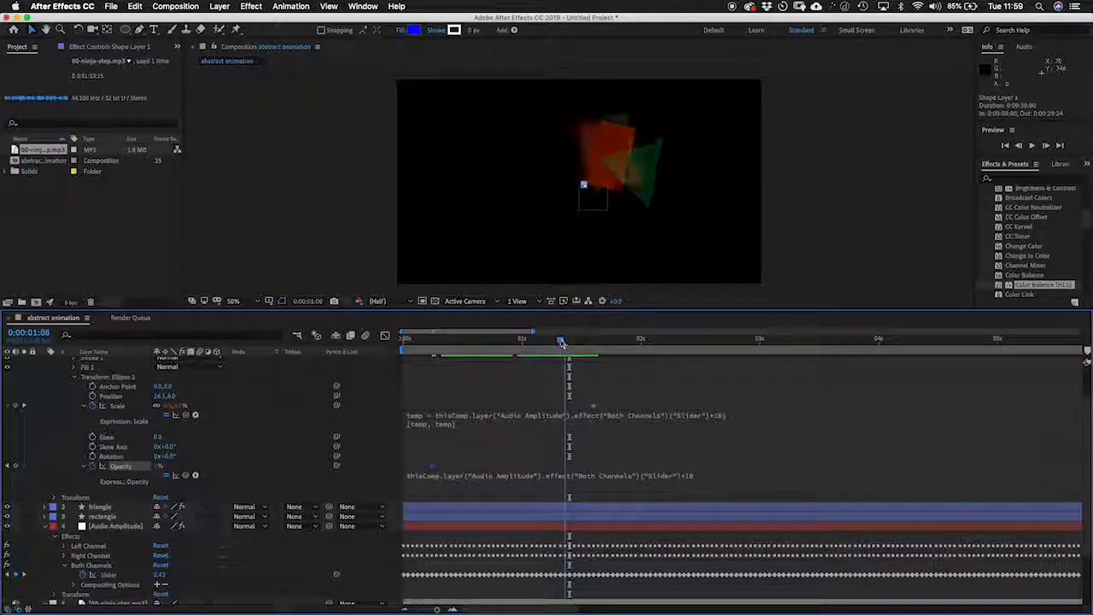
{"action": "left_click", "coordinate": [409, 282]}
- Lower the system volume, play back from 0:00:00:08 to check the circle's audio reaction, and stop with the time at 0:00:07:15
{"action": "left_click", "coordinate": [441, 345]}
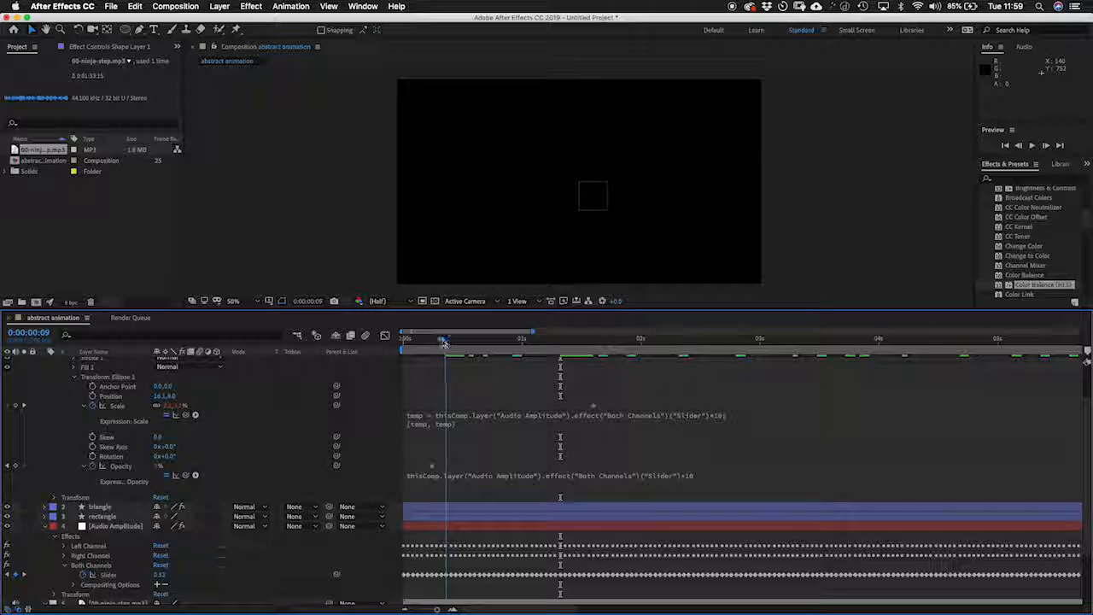
{"action": "key", "text": "XF86AudioLowerVolume"}
{"action": "key", "text": "XF86AudioLowerVolume"}
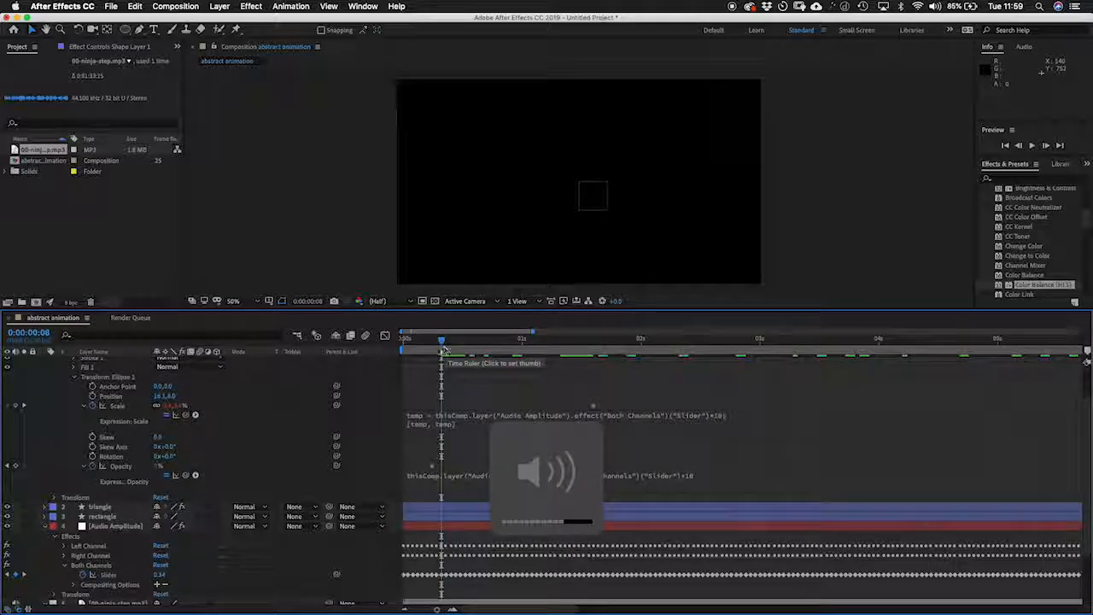
{"action": "key", "text": "space"}
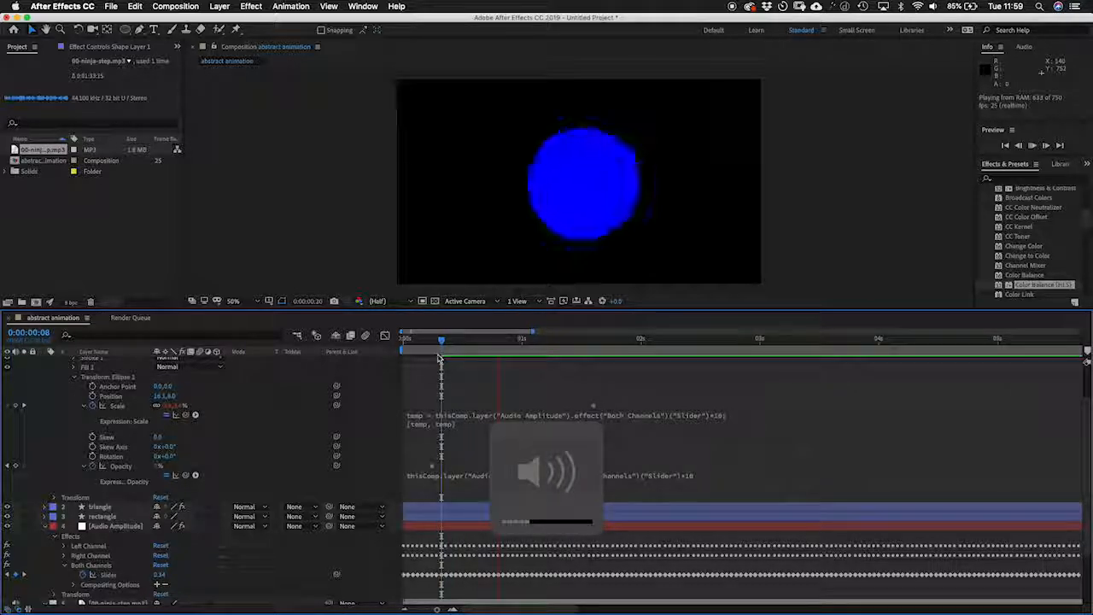
{"action": "key", "text": "XF86AudioLowerVolume"}
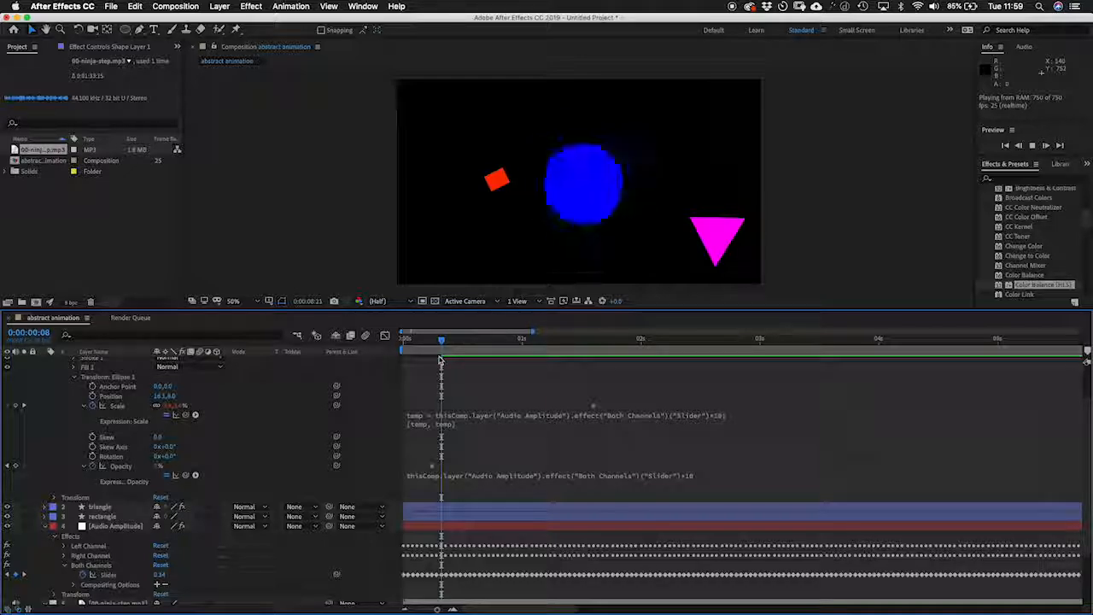
{"action": "key", "text": "space"}
{"action": "left_click_drag", "start_coordinate": [572, 339], "coordinate": [523, 338]}
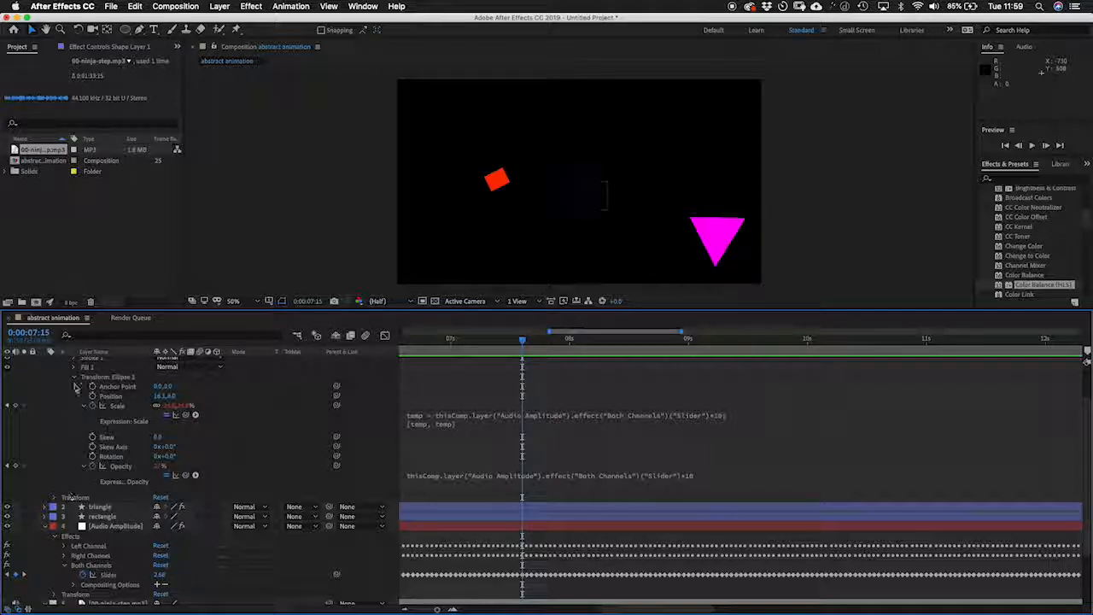
- Collapse the expanded properties of all layers in the timeline and leave no layer selected
{"action": "left_click", "coordinate": [44, 525]}
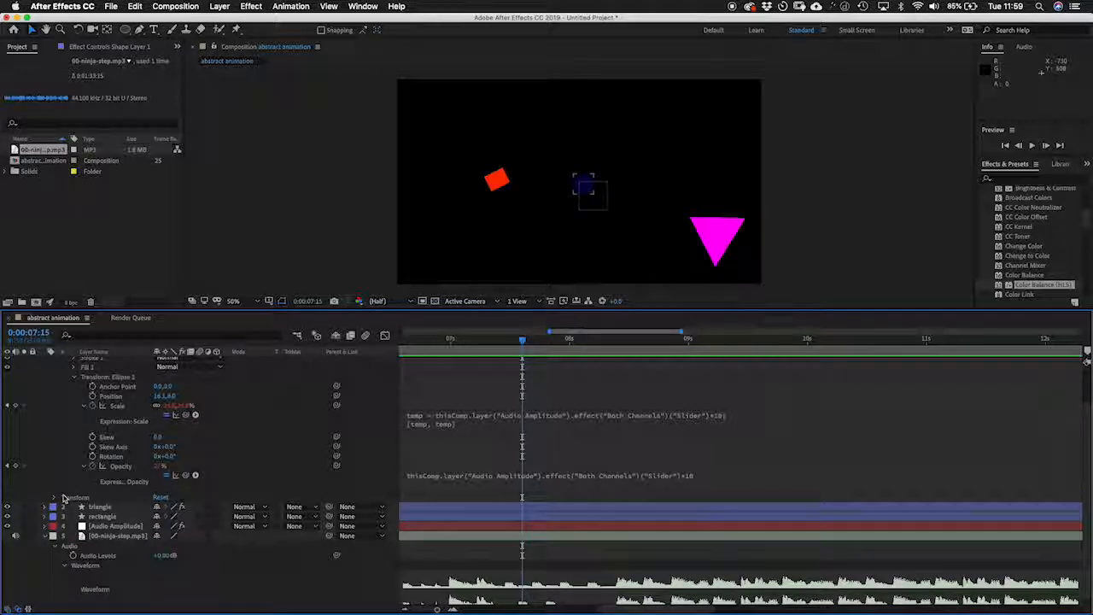
{"action": "scroll", "coordinate": [63, 498], "scroll_direction": "up", "scroll_amount": 2}
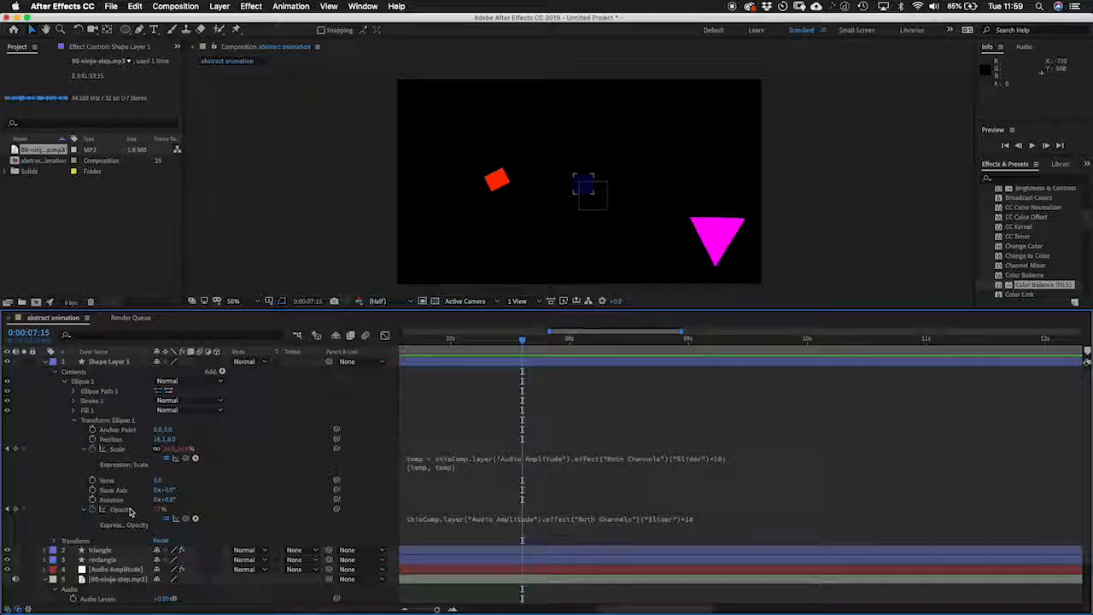
{"action": "key", "text": "super+a"}
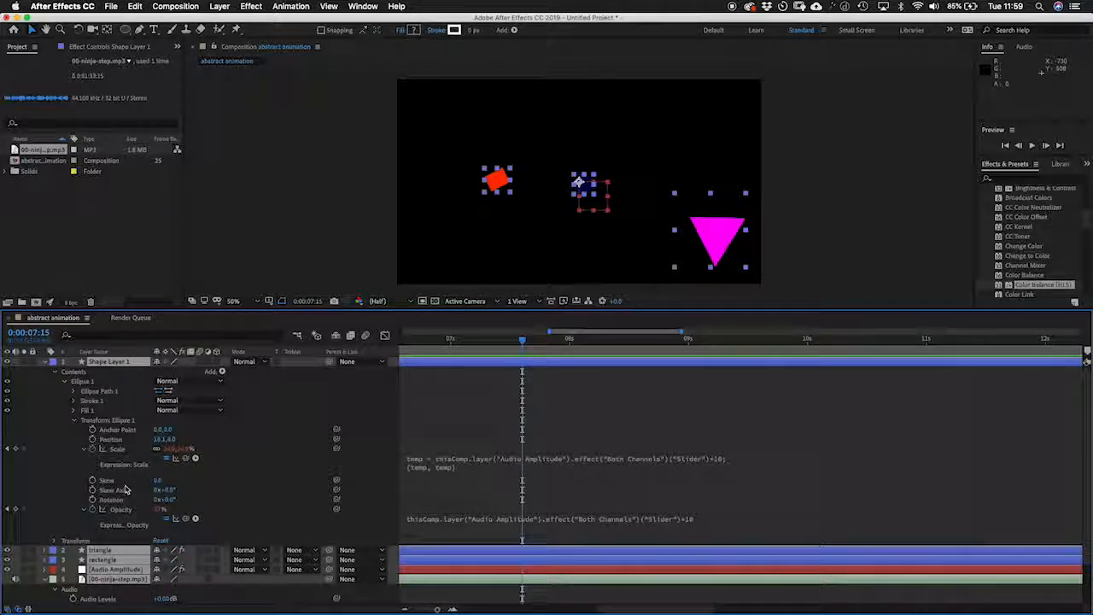
{"action": "key", "text": "u"}
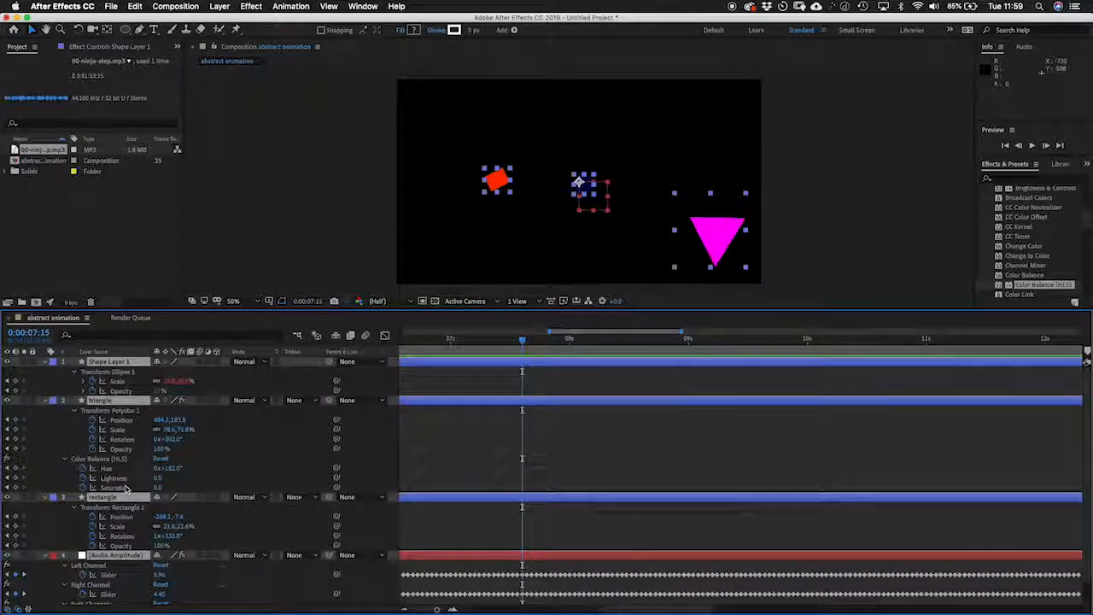
{"action": "key", "text": "u"}
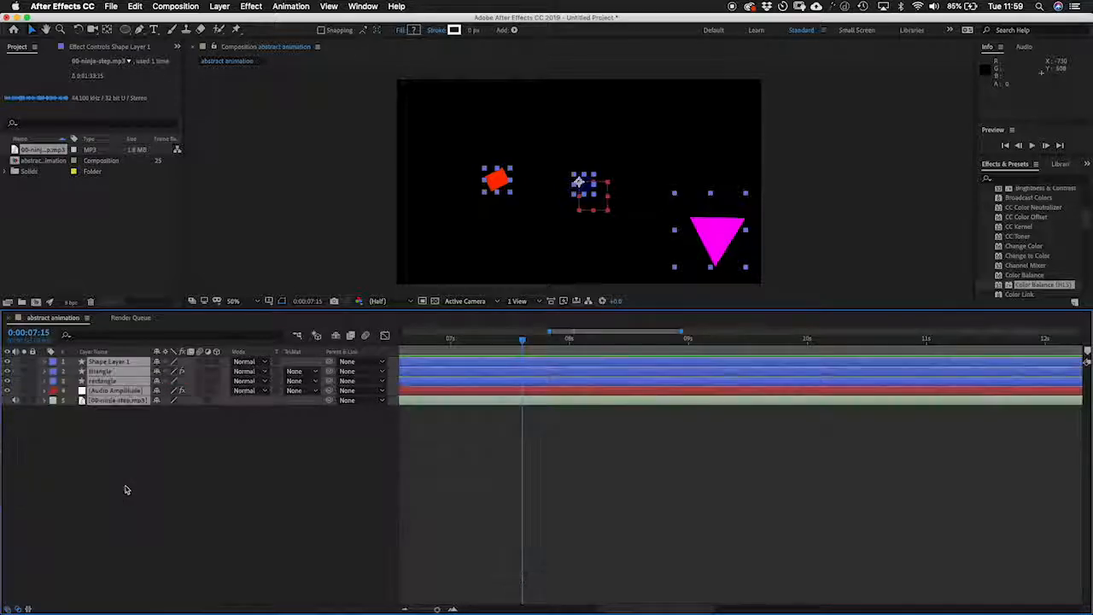
{"action": "left_click", "coordinate": [130, 459]}
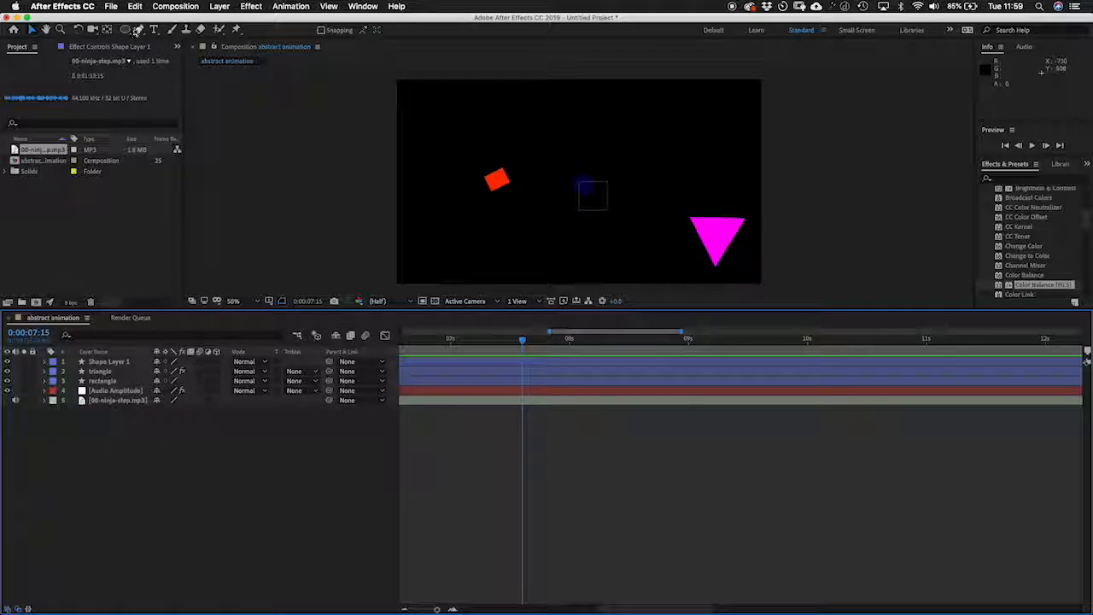
- Set up the Pen tool with a black fill and a 4 px yellow DCFF00 stroke
{"action": "left_click", "coordinate": [140, 30]}
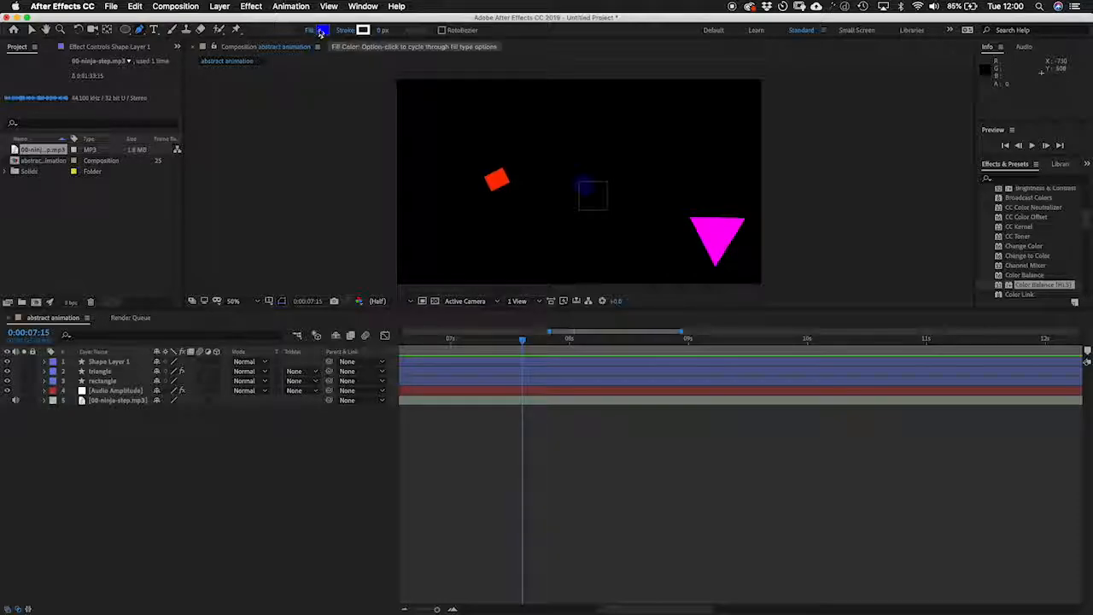
{"action": "left_click", "coordinate": [324, 30]}
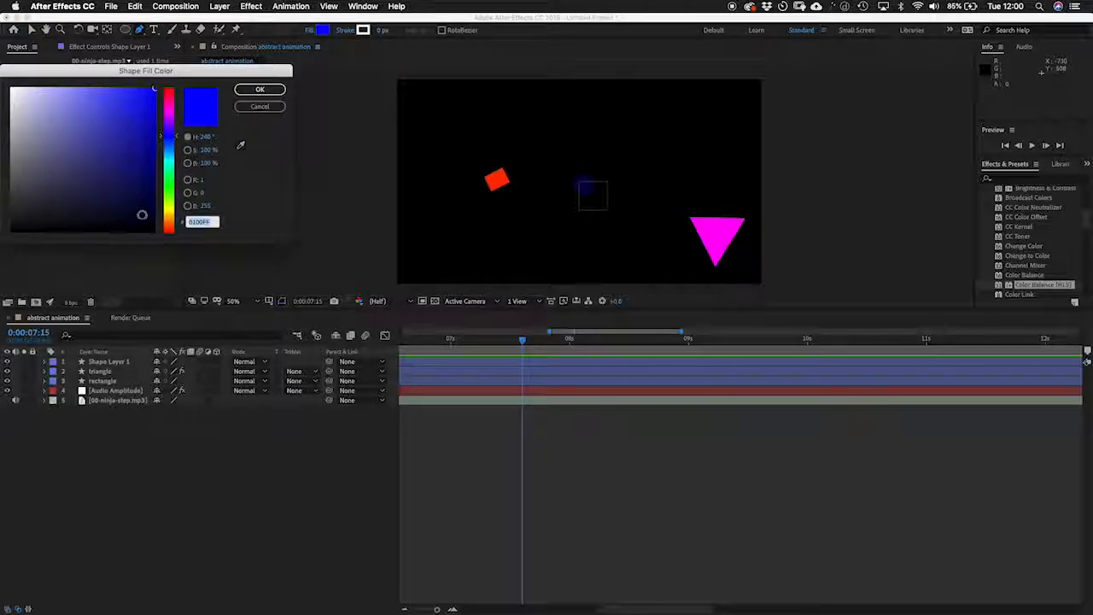
{"action": "left_click_drag", "start_coordinate": [142, 213], "coordinate": [194, 258]}
{"action": "left_click", "coordinate": [259, 89]}
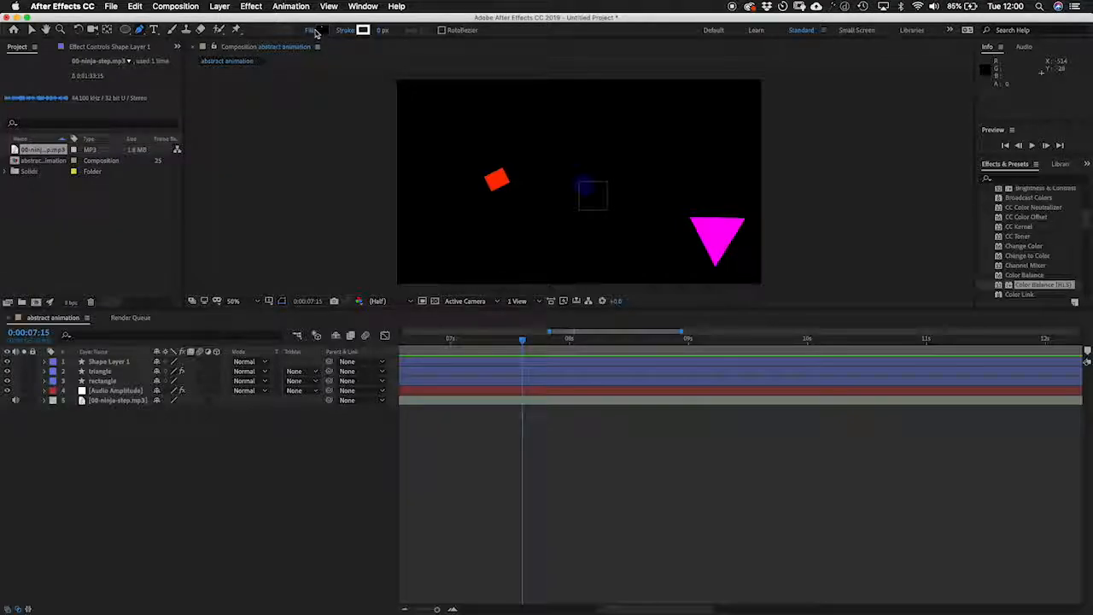
{"action": "left_click", "coordinate": [383, 31]}
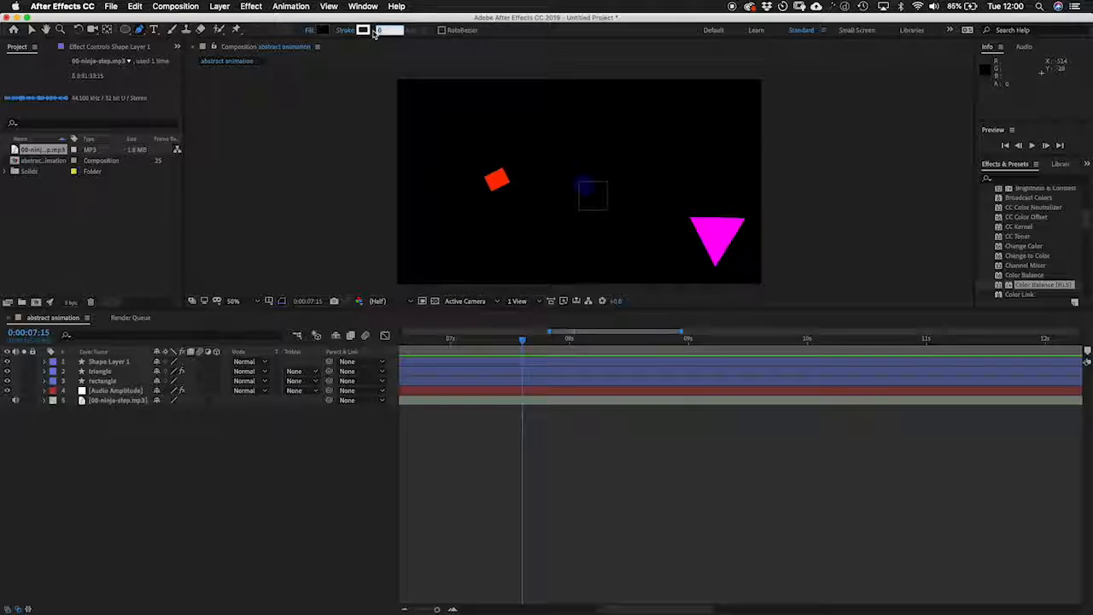
{"action": "key", "text": "Return"}
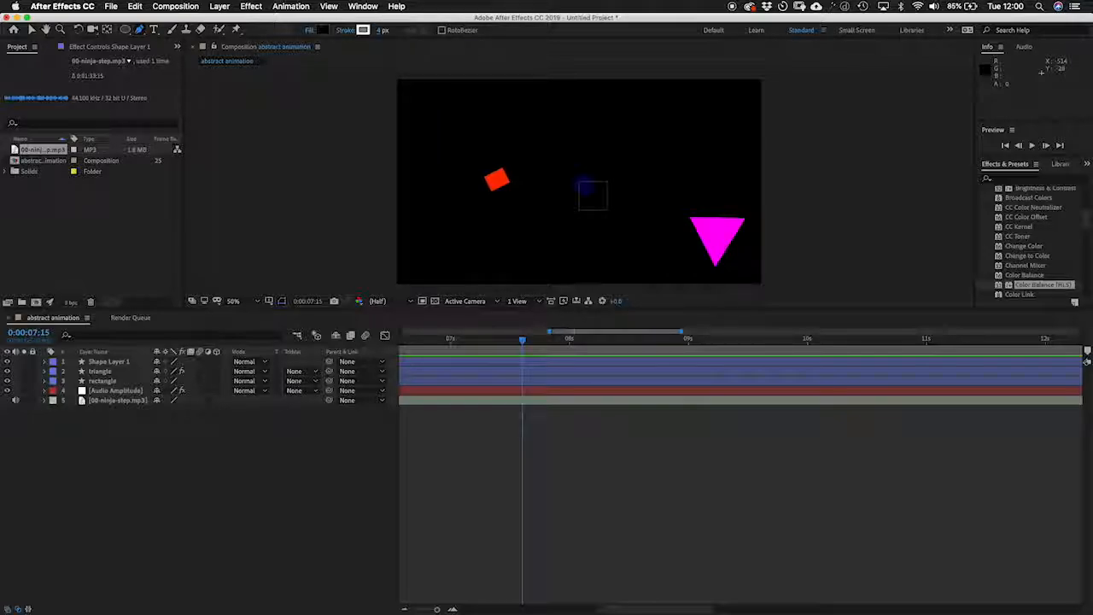
{"action": "left_click", "coordinate": [363, 31]}
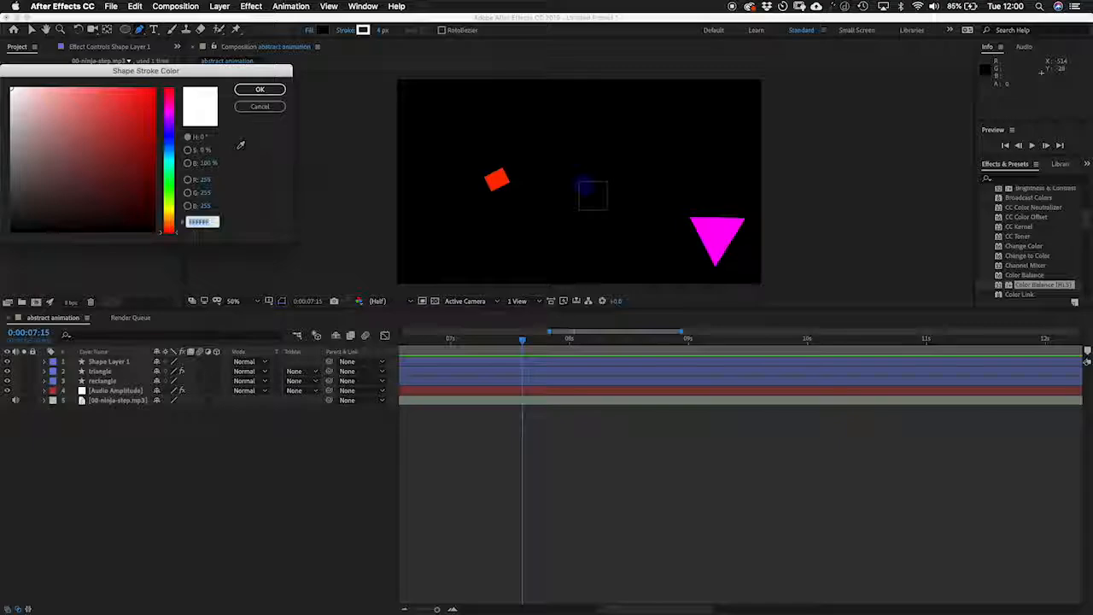
{"action": "type", "text": "D4F600"}
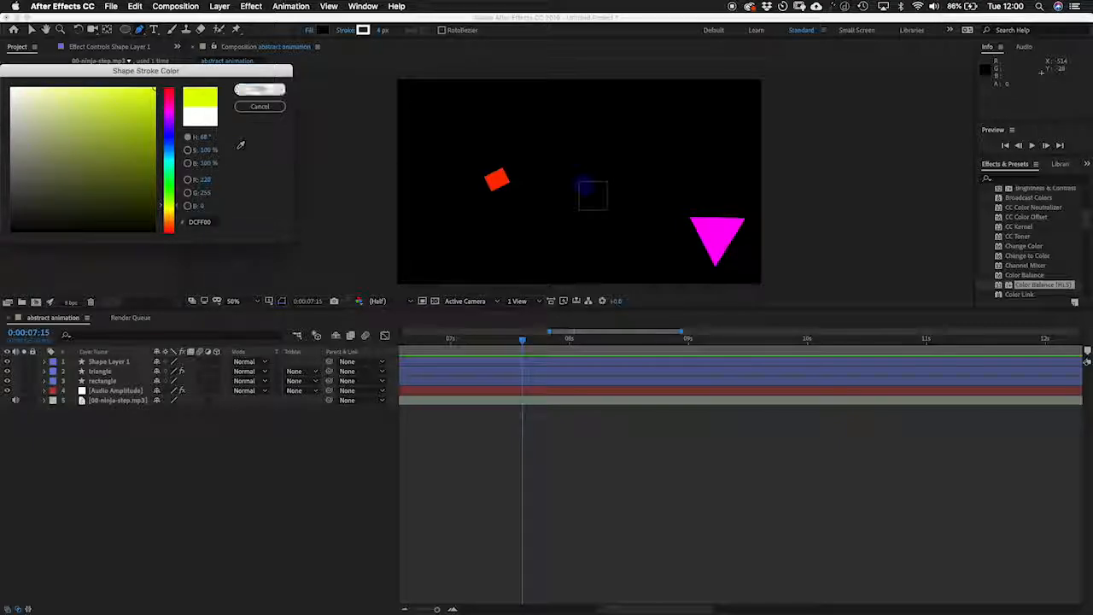
{"action": "key", "text": "Return"}
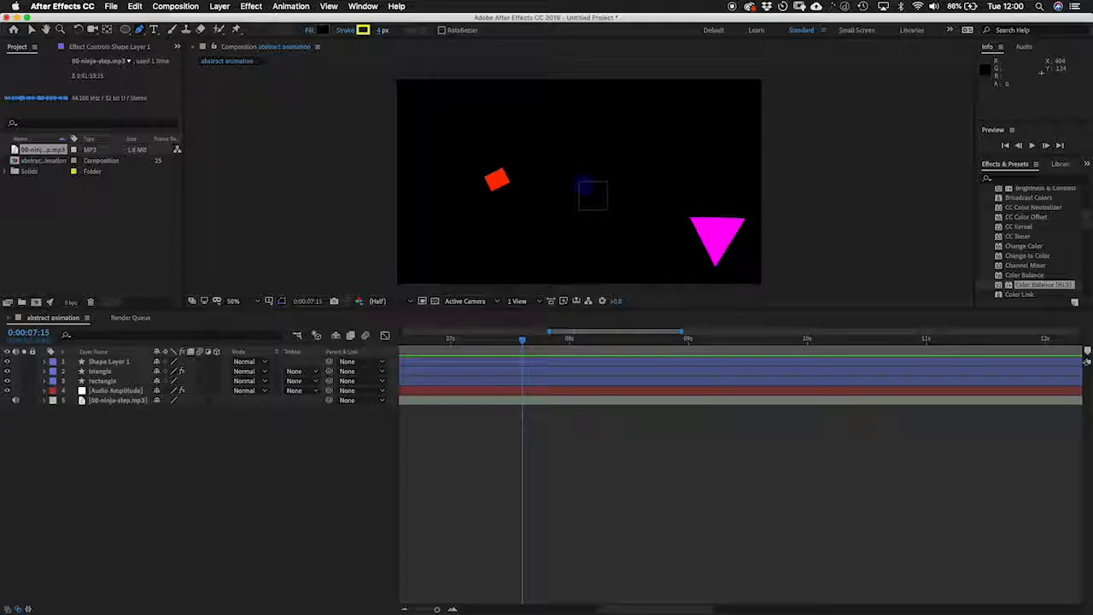
- At 0:00:07:15, draw a closed, wavy five-point shape covering the rectangle, the circle and part of the triangle, and deselect it
{"action": "left_click", "coordinate": [514, 114]}
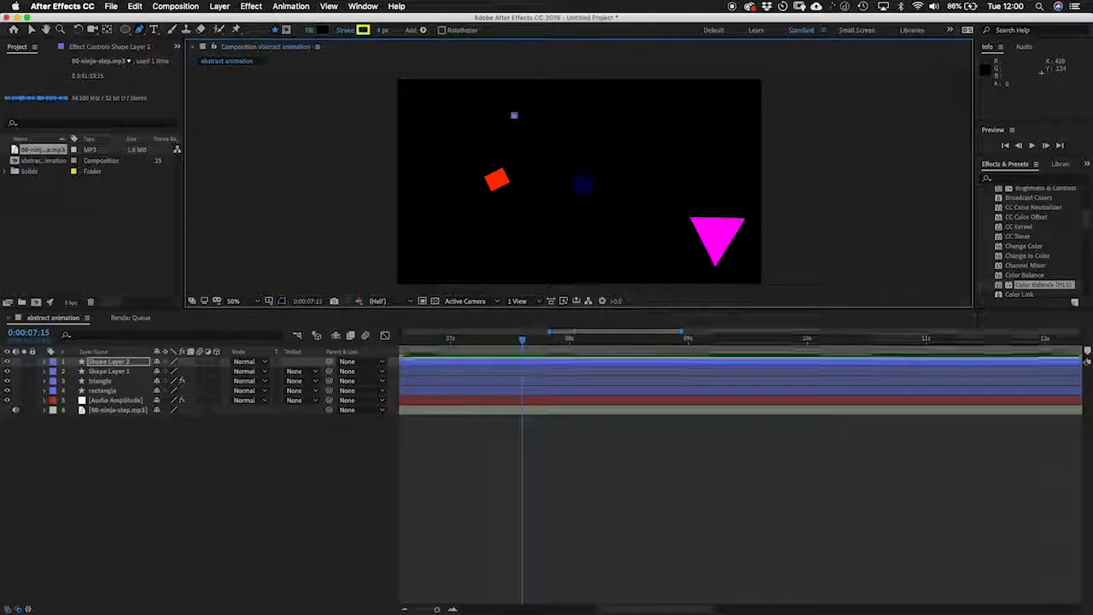
{"action": "left_click", "coordinate": [596, 113]}
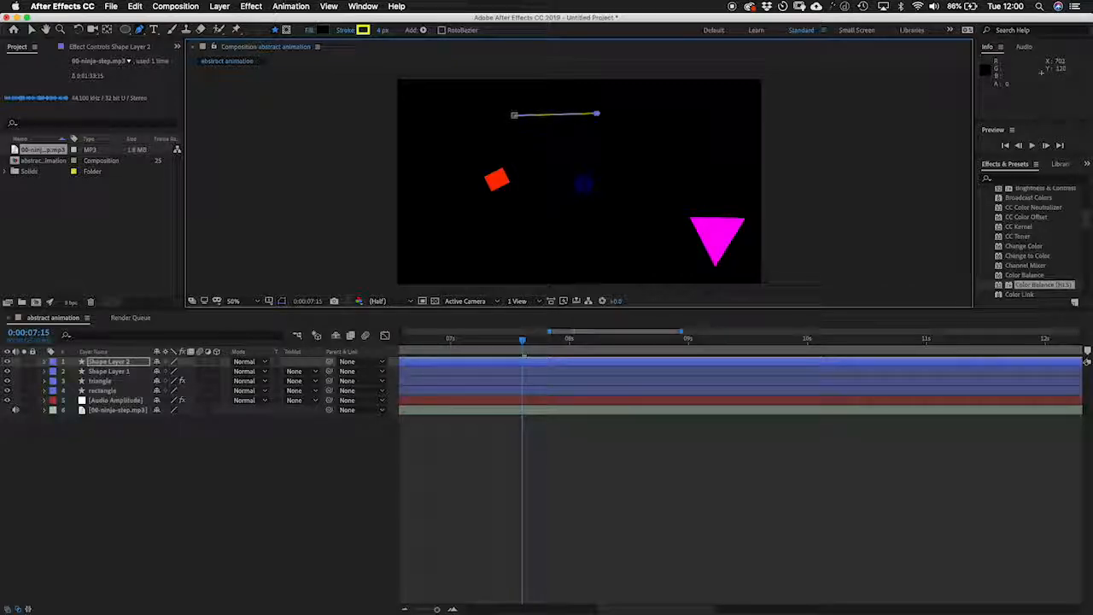
{"action": "left_click_drag", "start_coordinate": [596, 113], "coordinate": [622, 151]}
{"action": "left_click_drag", "start_coordinate": [689, 165], "coordinate": [726, 127]}
{"action": "left_click_drag", "start_coordinate": [653, 260], "coordinate": [535, 185]}
{"action": "left_click_drag", "start_coordinate": [514, 115], "coordinate": [579, 131]}
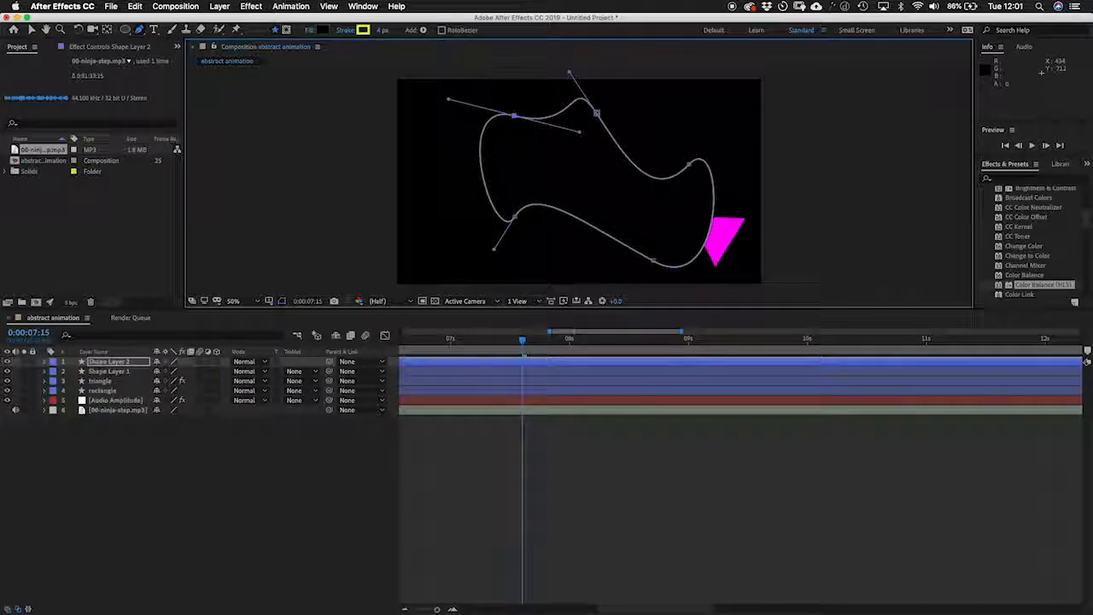
{"action": "left_click", "coordinate": [226, 478]}
- Step back frame by frame to 0:00:06:13 to examine how the wavy shape overlaps the circle
{"action": "key", "text": "Page_Up"}
{"action": "key", "text": "Page_Up"}
{"action": "key", "text": "Page_Up"}
{"action": "key", "text": "Page_Up"}
{"action": "key", "text": "Page_Up"}
{"action": "key", "text": "Page_Up"}
{"action": "key", "text": "Page_Up"}
{"action": "key", "text": "Page_Up"}
{"action": "key", "text": "Page_Up"}
{"action": "key", "text": "Page_Up"}
{"action": "key", "text": "Page_Up"}
{"action": "key", "text": "Page_Up"}
{"action": "key", "text": "Page_Up"}
{"action": "key", "text": "Page_Up"}
{"action": "key", "text": "Page_Up"}
{"action": "key", "text": "Page_Up"}
{"action": "key", "text": "Page_Up"}
{"action": "key", "text": "Page_Up"}
{"action": "key", "text": "Page_Up"}
{"action": "key", "text": "Page_Up"}
{"action": "key", "text": "Page_Up"}
{"action": "key", "text": "Page_Up"}
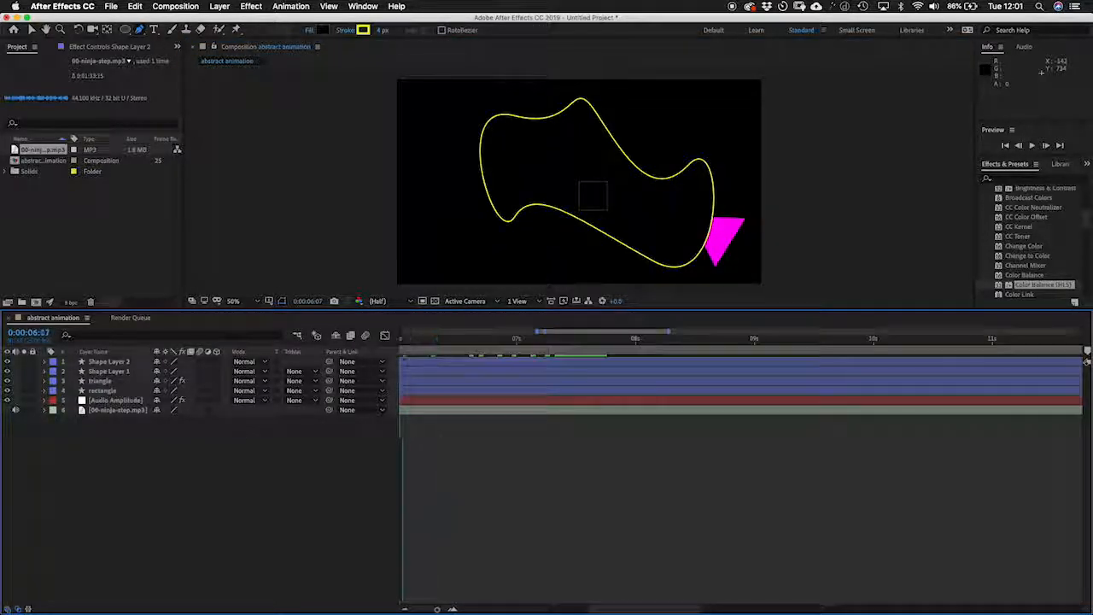
{"action": "key", "text": "Page_Down"}
{"action": "key", "text": "Page_Down"}
{"action": "key", "text": "Page_Down"}
{"action": "key", "text": "Page_Down"}
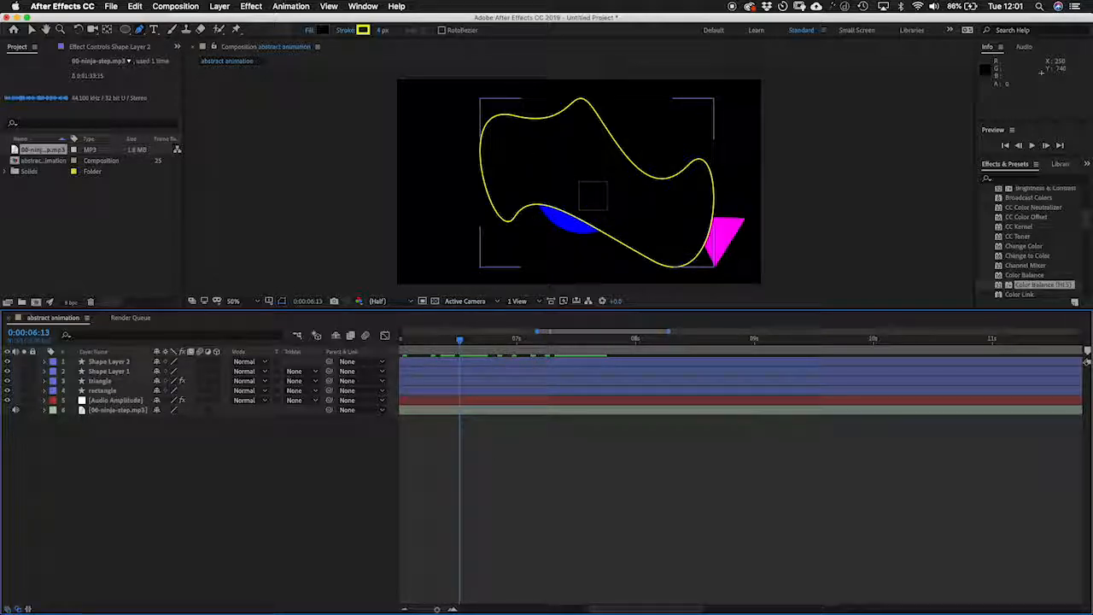
- Rename the wavy shape's layer to blobby
{"action": "left_click", "coordinate": [45, 361]}
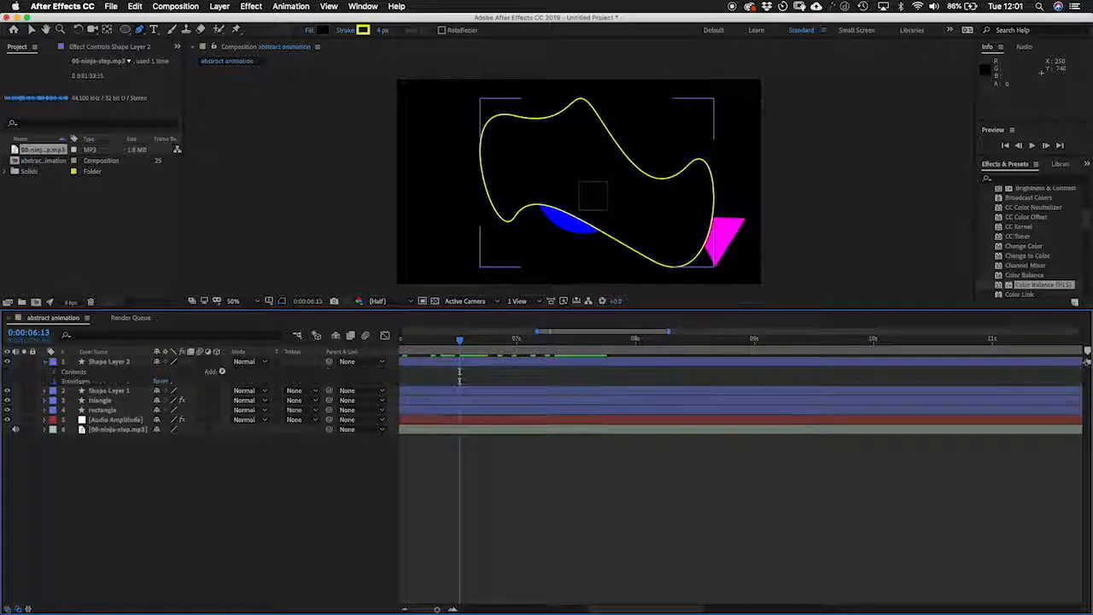
{"action": "left_click", "coordinate": [7, 361]}
{"action": "left_click", "coordinate": [7, 361]}
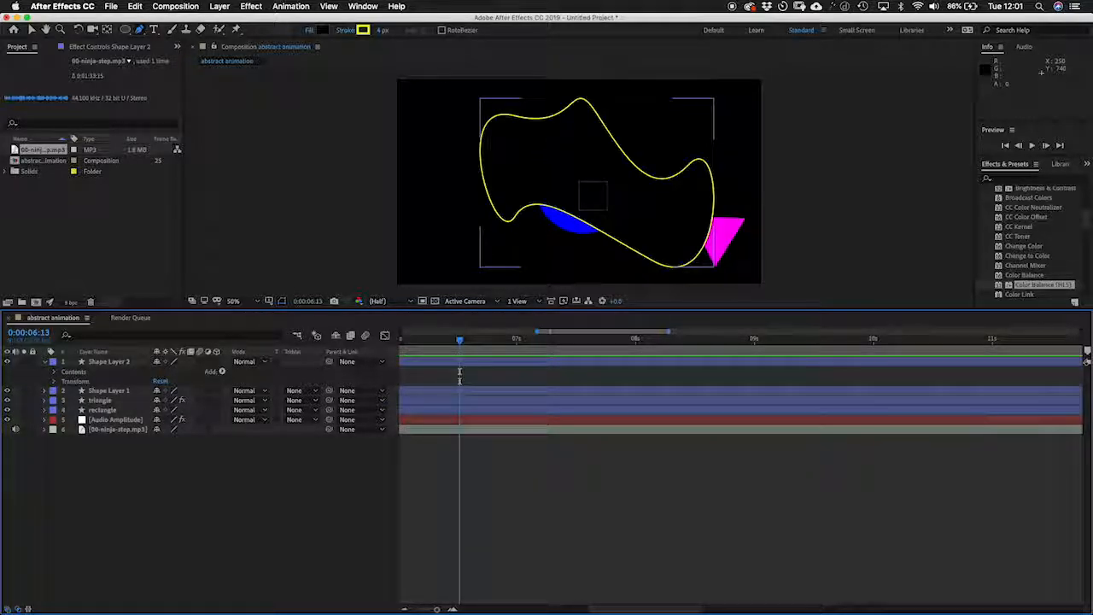
{"action": "double_click", "coordinate": [109, 361]}
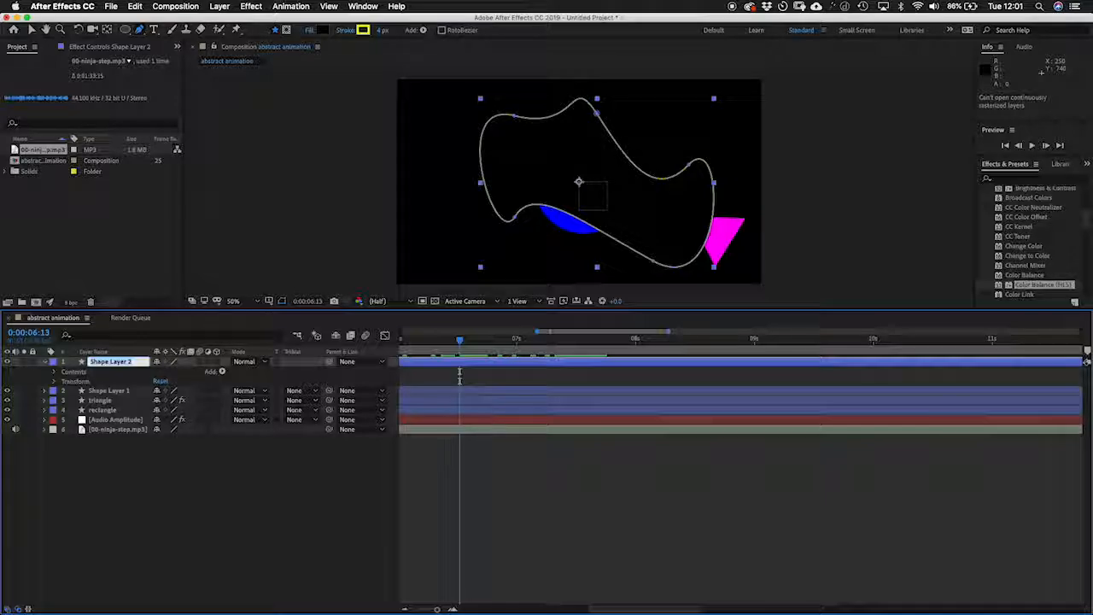
{"action": "type", "text": "blobby"}
{"action": "key", "text": "Return"}
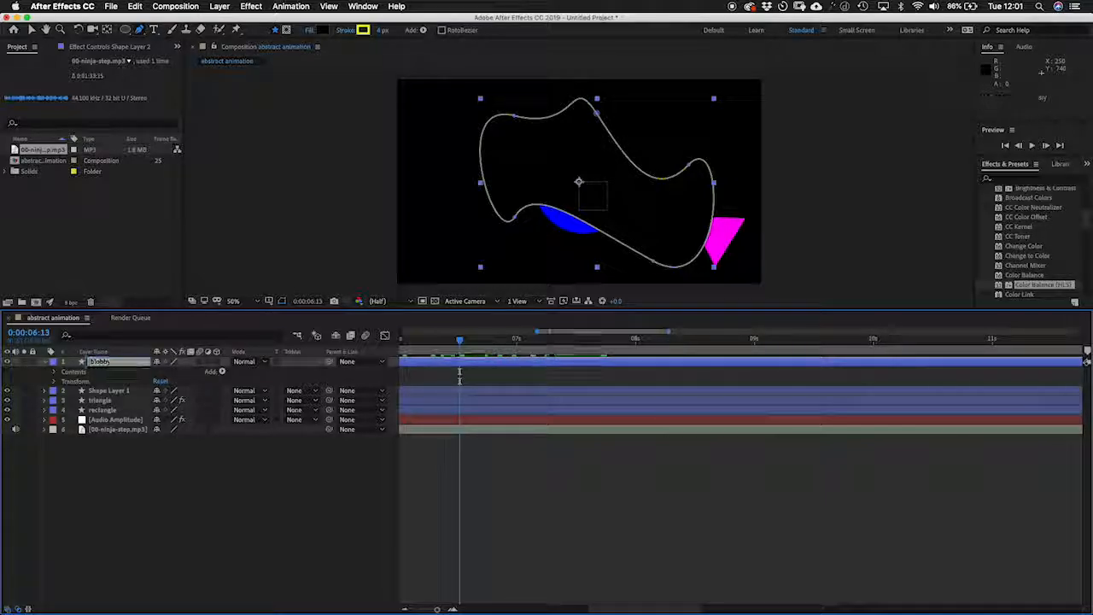
- Reduce the fill opacity of the blobby shape to 1% and go to 0:00:06:14
{"action": "left_click", "coordinate": [53, 372]}
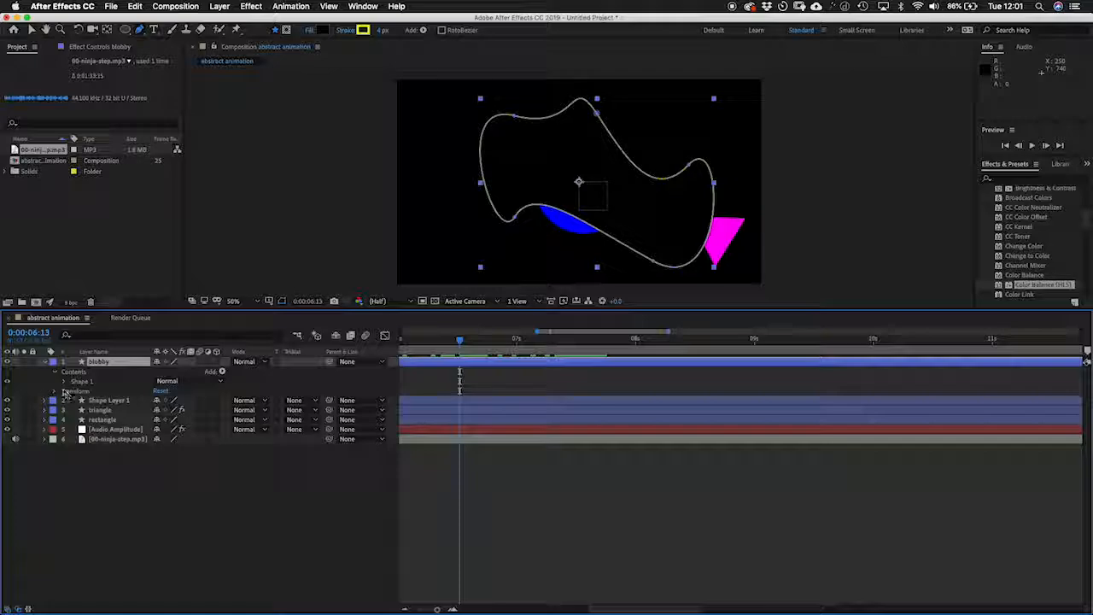
{"action": "left_click", "coordinate": [64, 381]}
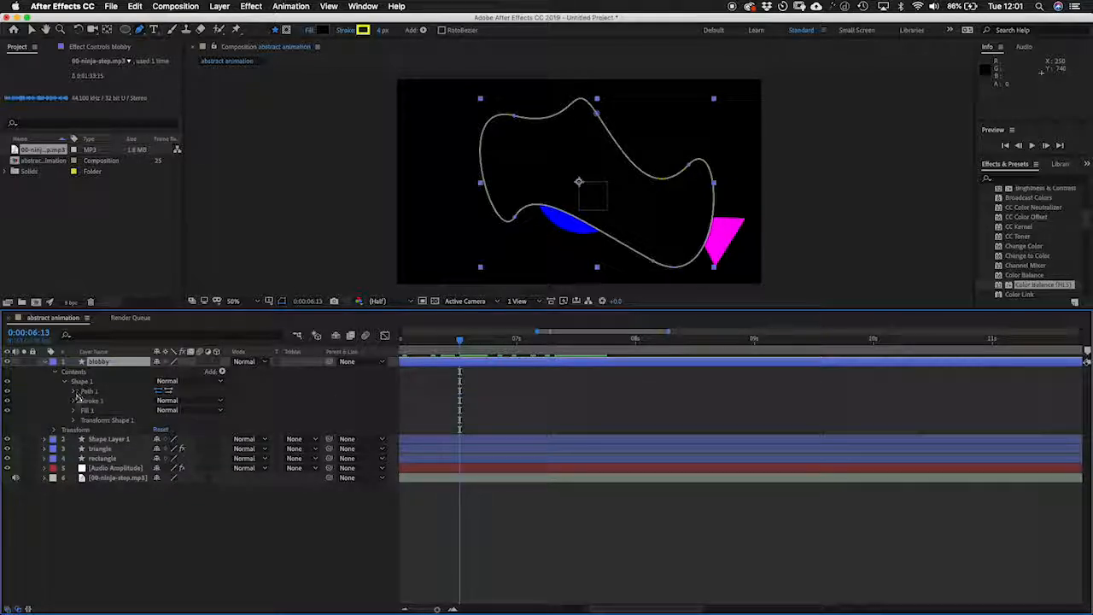
{"action": "left_click", "coordinate": [74, 391]}
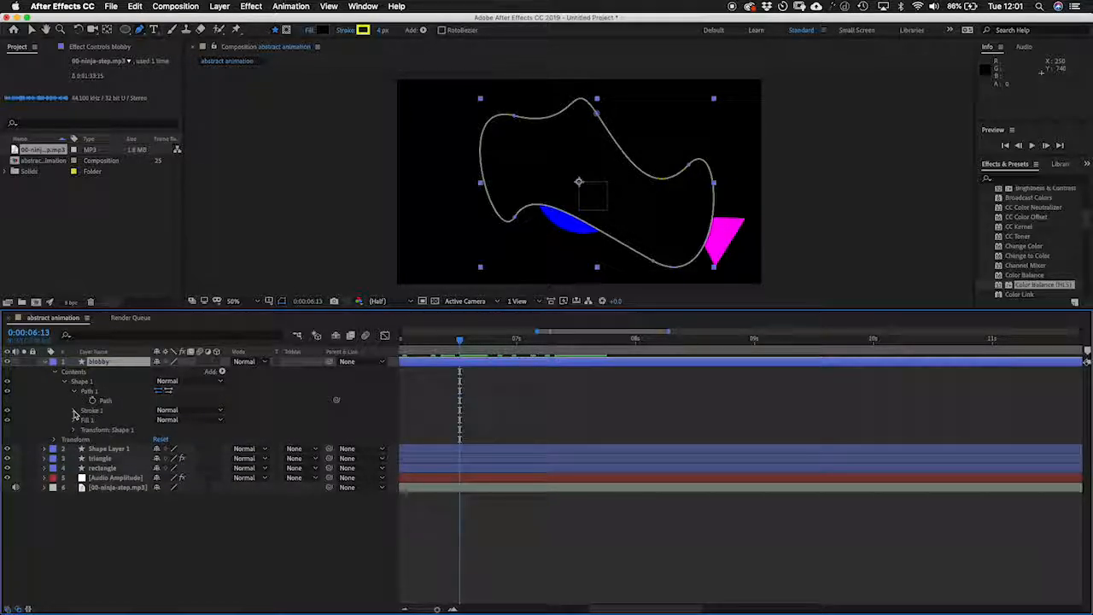
{"action": "left_click", "coordinate": [74, 411]}
{"action": "left_click", "coordinate": [74, 411]}
{"action": "left_click", "coordinate": [74, 420]}
{"action": "left_click", "coordinate": [75, 420]}
{"action": "left_click", "coordinate": [75, 420]}
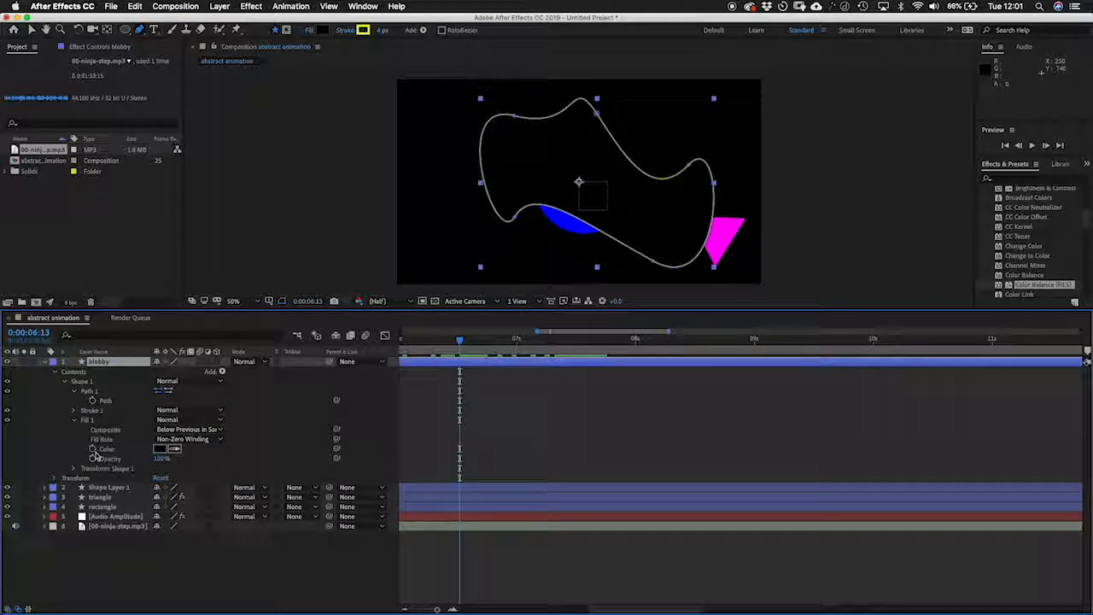
{"action": "left_click_drag", "start_coordinate": [161, 459], "coordinate": [29, 454]}
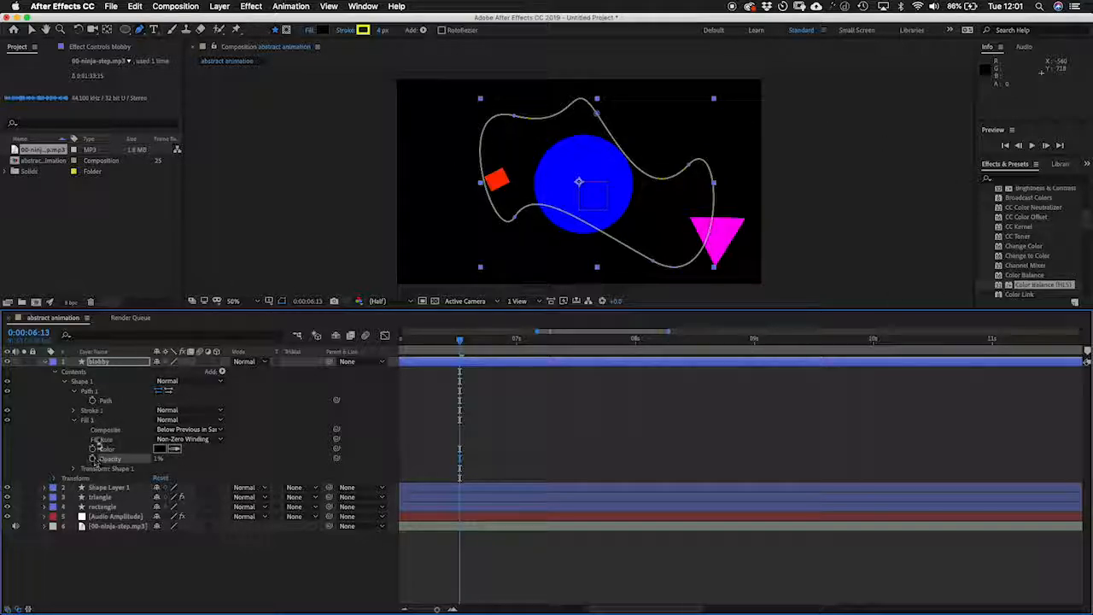
{"action": "mouse_move", "coordinate": [459, 346]}
{"action": "left_mouse_down"}
{"action": "mouse_move", "coordinate": [427, 346]}
{"action": "mouse_move", "coordinate": [484, 346]}
{"action": "mouse_move", "coordinate": [433, 350]}
{"action": "mouse_move", "coordinate": [464, 346]}
{"action": "left_mouse_up"}
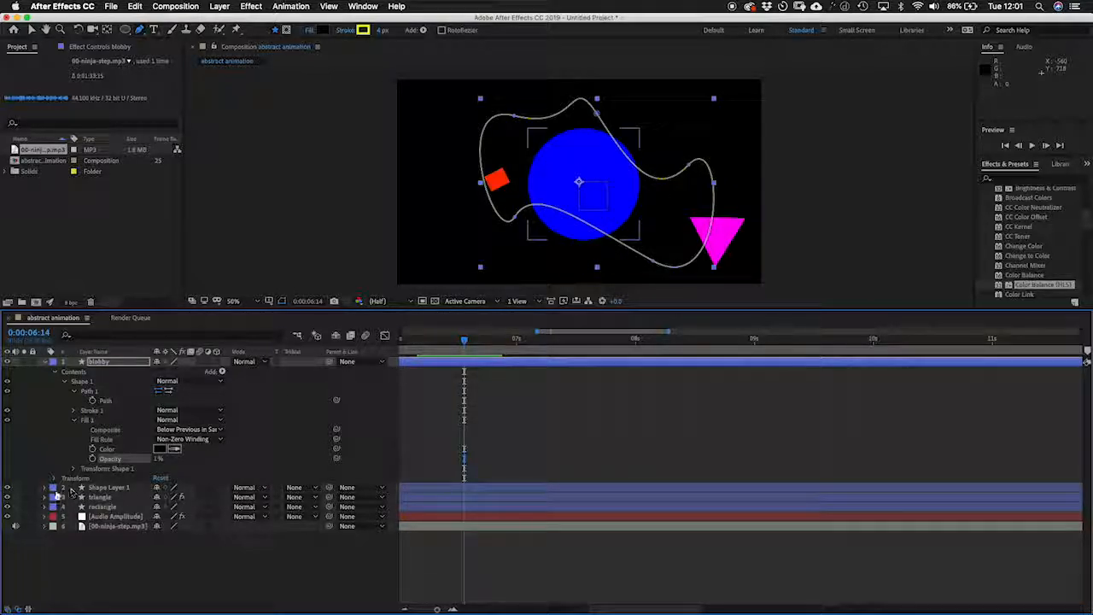
- Rename the blue circle's layer to circle
{"action": "left_click", "coordinate": [97, 490]}
{"action": "key", "text": "Return"}
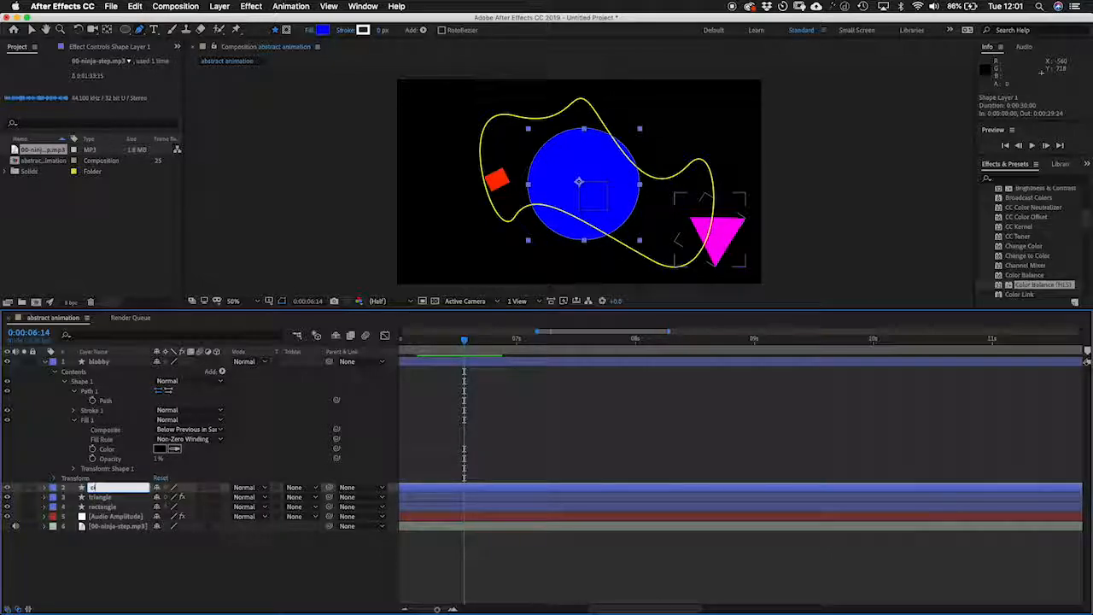
{"action": "type", "text": "circle"}
{"action": "key", "text": "Return"}
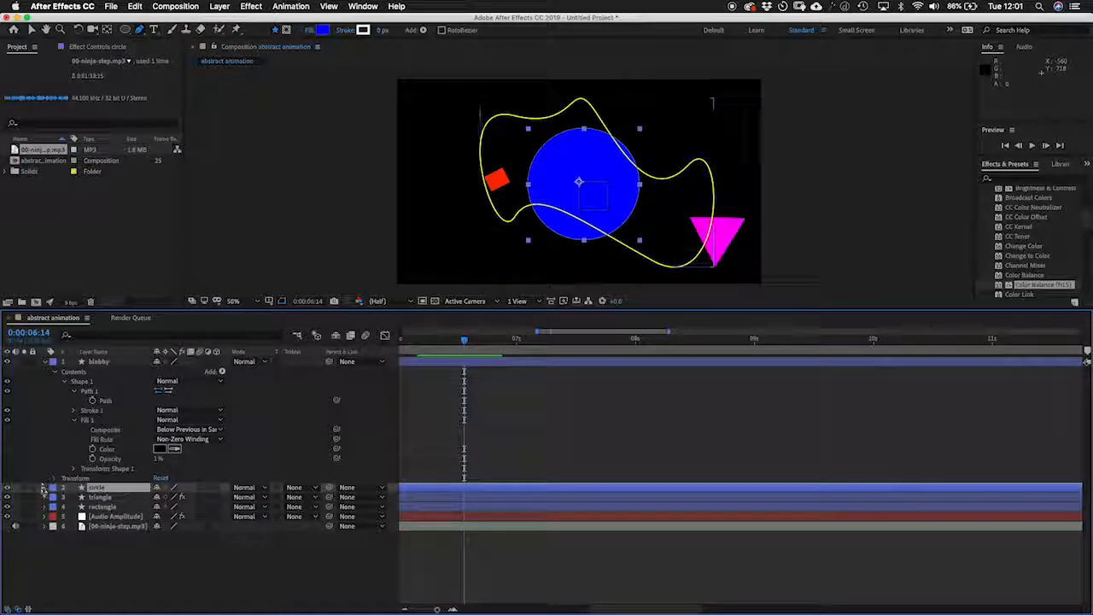
- Start keyframing the circle's fill colour at 0:00:05:04 with its blue colour
{"action": "left_click", "coordinate": [44, 487]}
{"action": "left_click", "coordinate": [54, 508]}
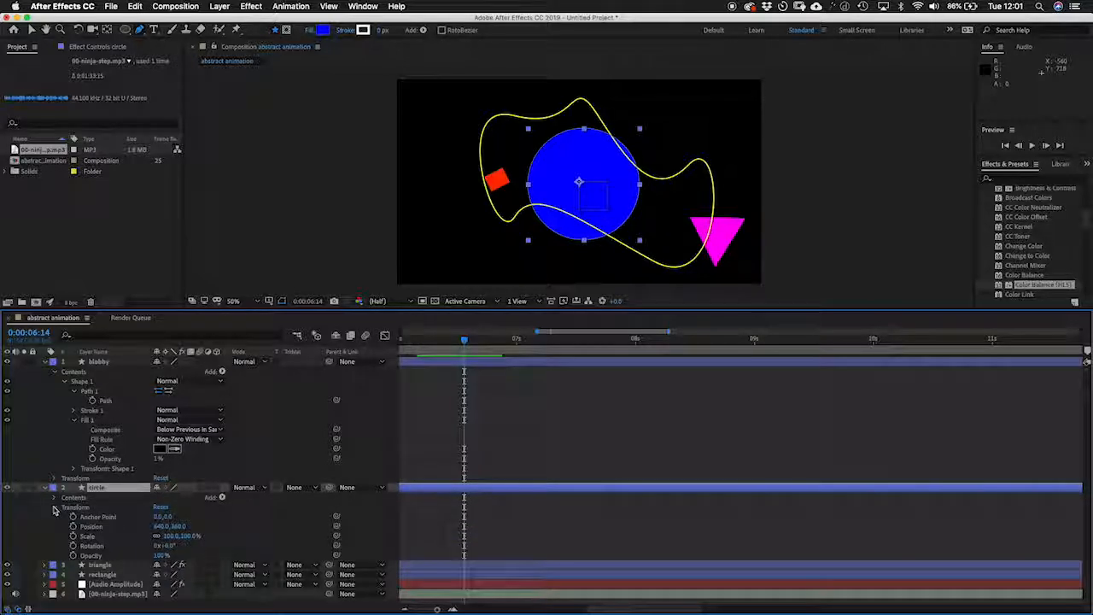
{"action": "left_click", "coordinate": [55, 508]}
{"action": "left_click", "coordinate": [54, 497]}
{"action": "left_click", "coordinate": [64, 507]}
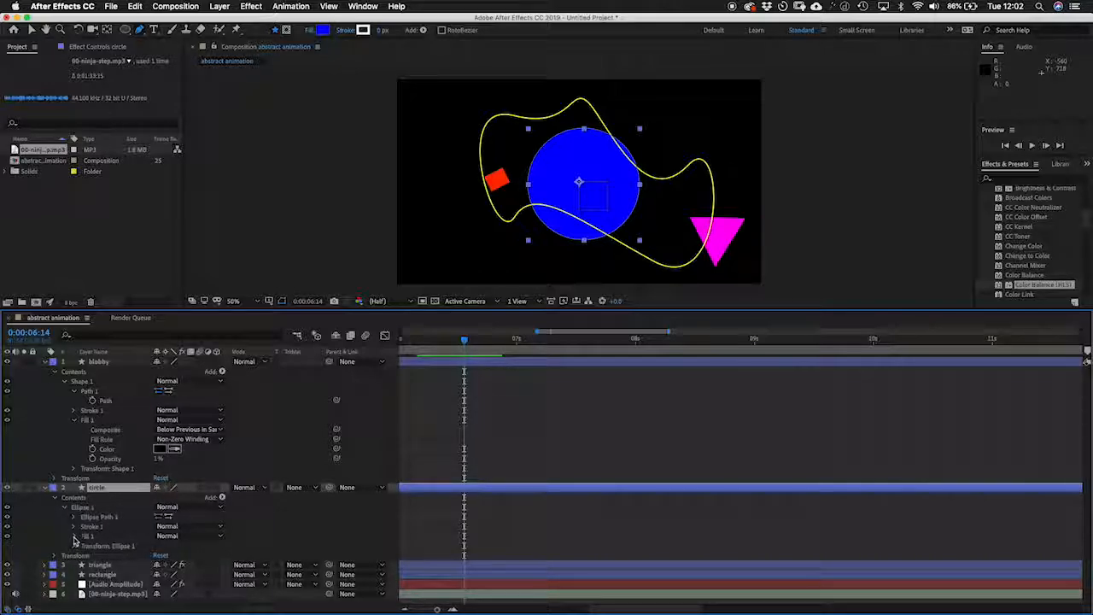
{"action": "left_click", "coordinate": [73, 536]}
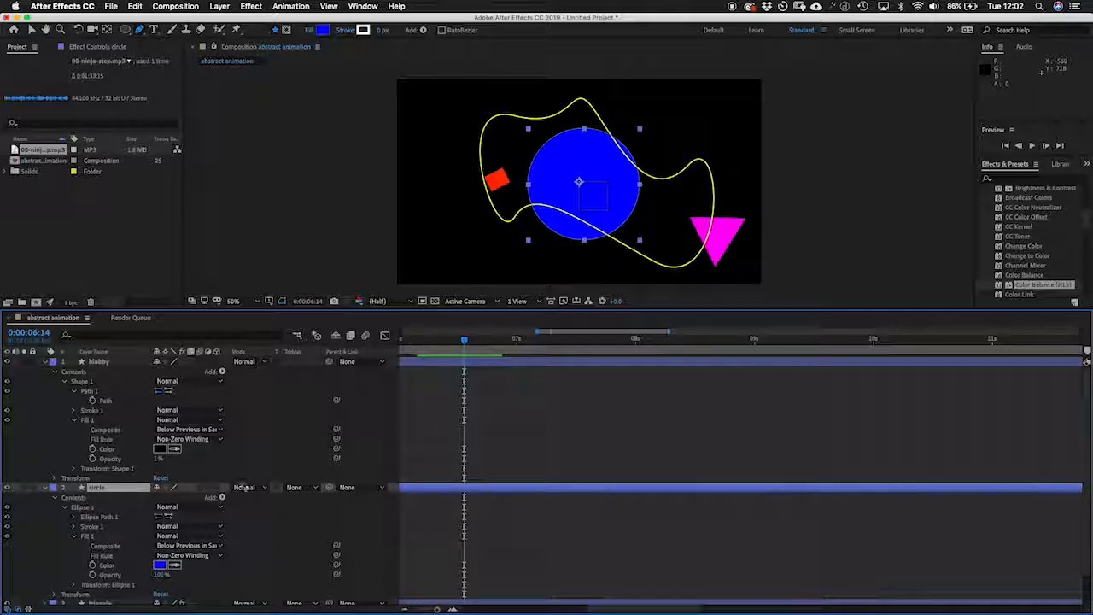
{"action": "left_click_drag", "start_coordinate": [463, 339], "coordinate": [419, 339]}
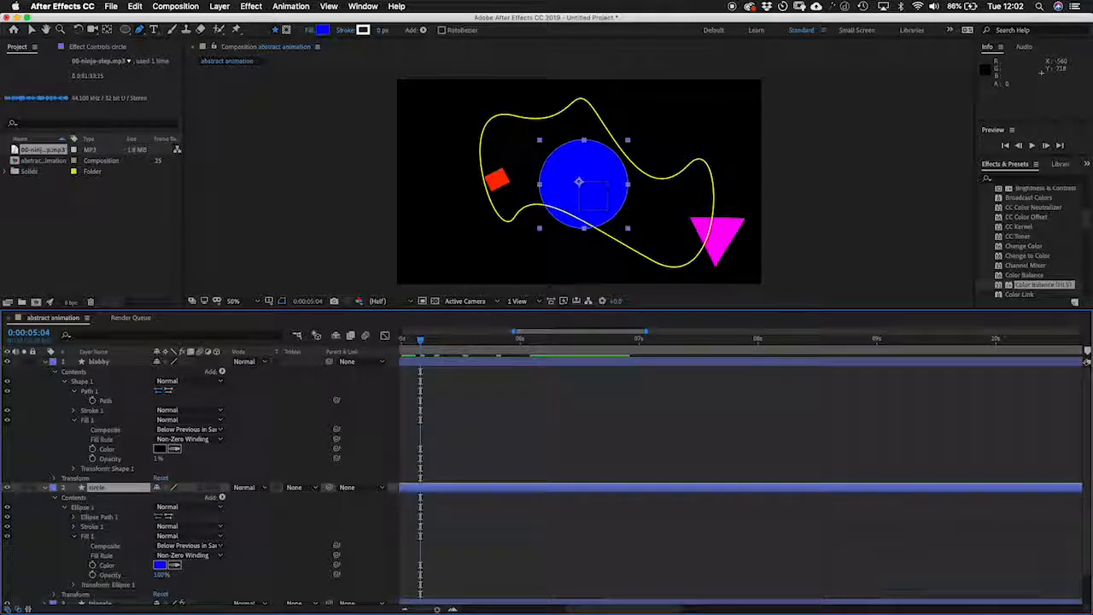
{"action": "left_click", "coordinate": [93, 566]}
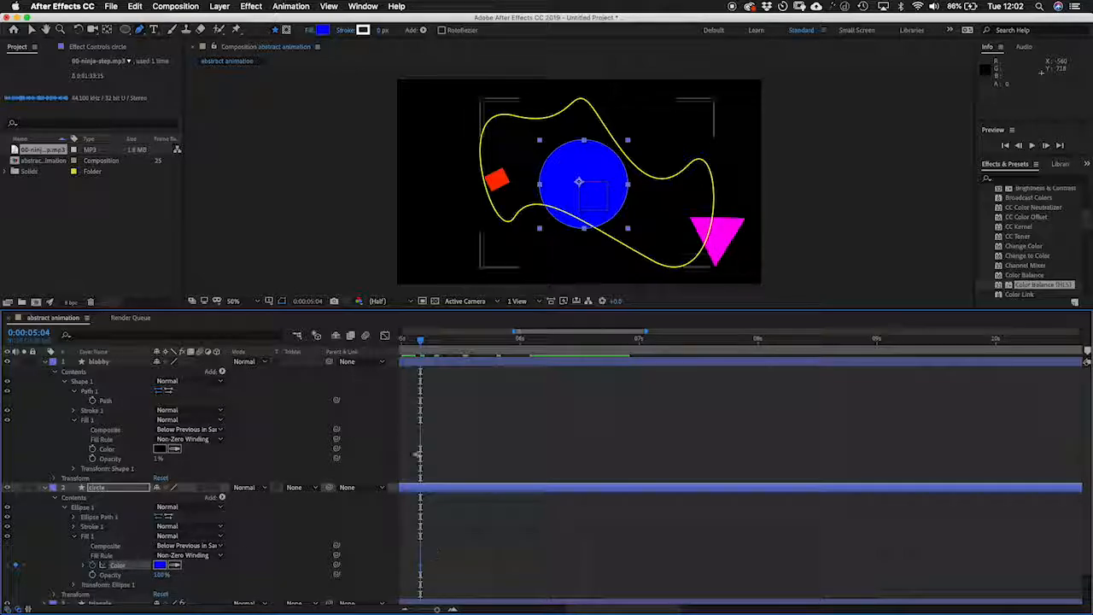
- At 0:00:05:13, change the circle's fill colour to green 20FF00 as a second colour keyframe
{"action": "left_click_drag", "start_coordinate": [423, 344], "coordinate": [463, 340]}
{"action": "left_click", "coordinate": [159, 565]}
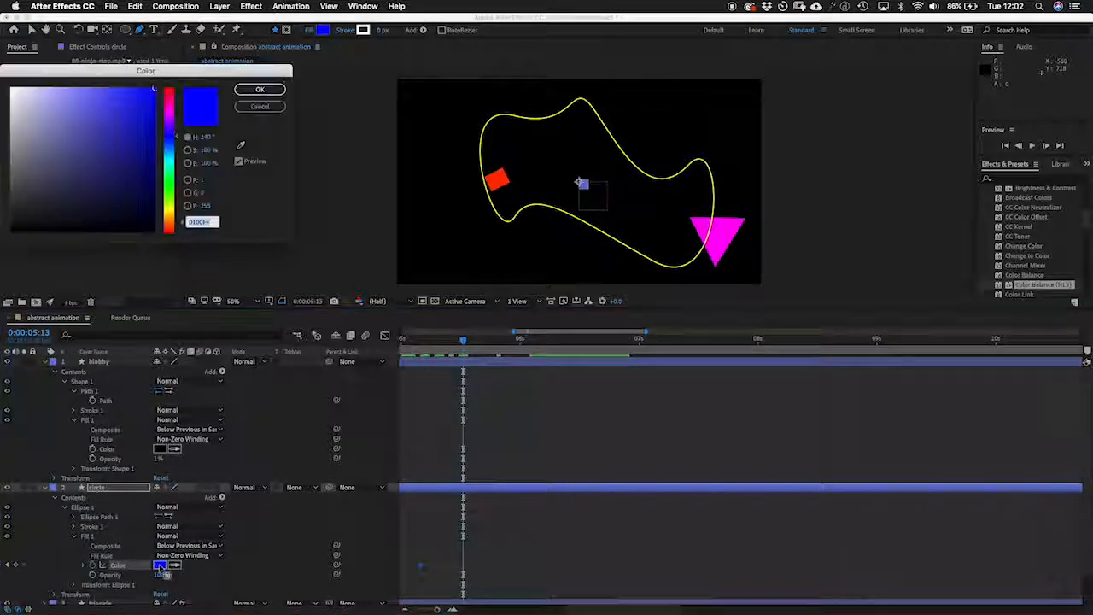
{"action": "left_click", "coordinate": [129, 174]}
{"action": "left_click", "coordinate": [169, 187]}
{"action": "left_click", "coordinate": [154, 88]}
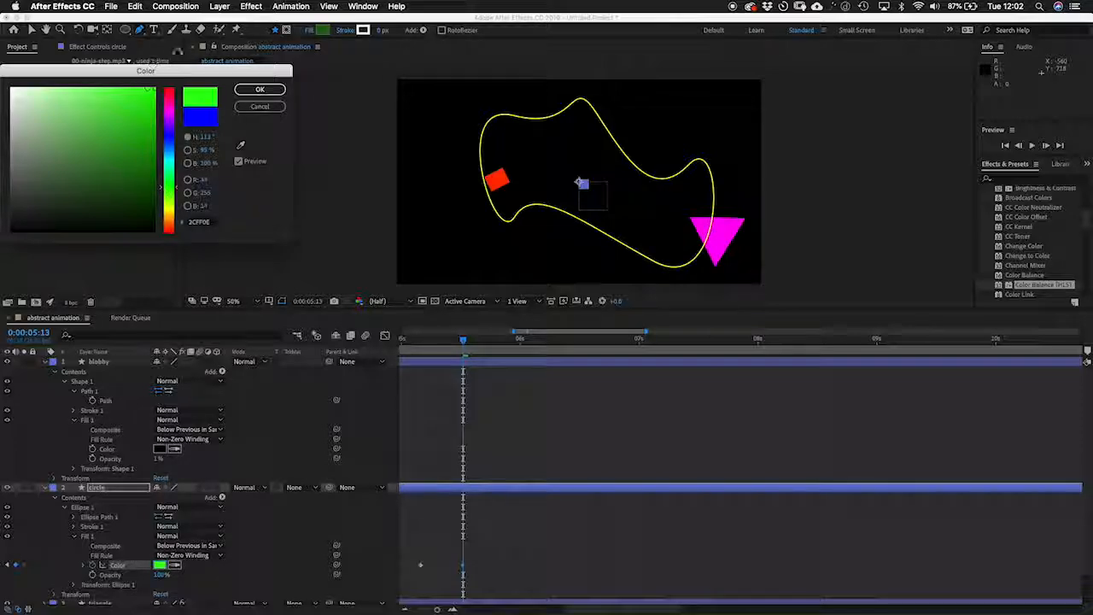
{"action": "left_click", "coordinate": [256, 90]}
- At 0:00:06:01, change the circle's fill colour to purple B900FF as a third keyframe
{"action": "left_click_drag", "start_coordinate": [515, 351], "coordinate": [525, 350]}
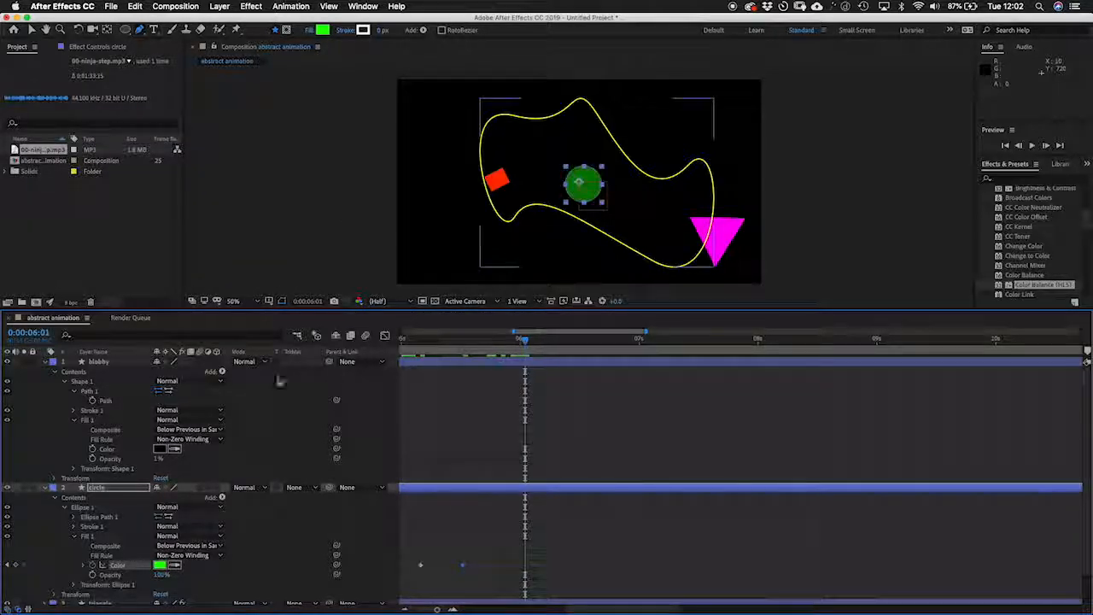
{"action": "left_click", "coordinate": [161, 565]}
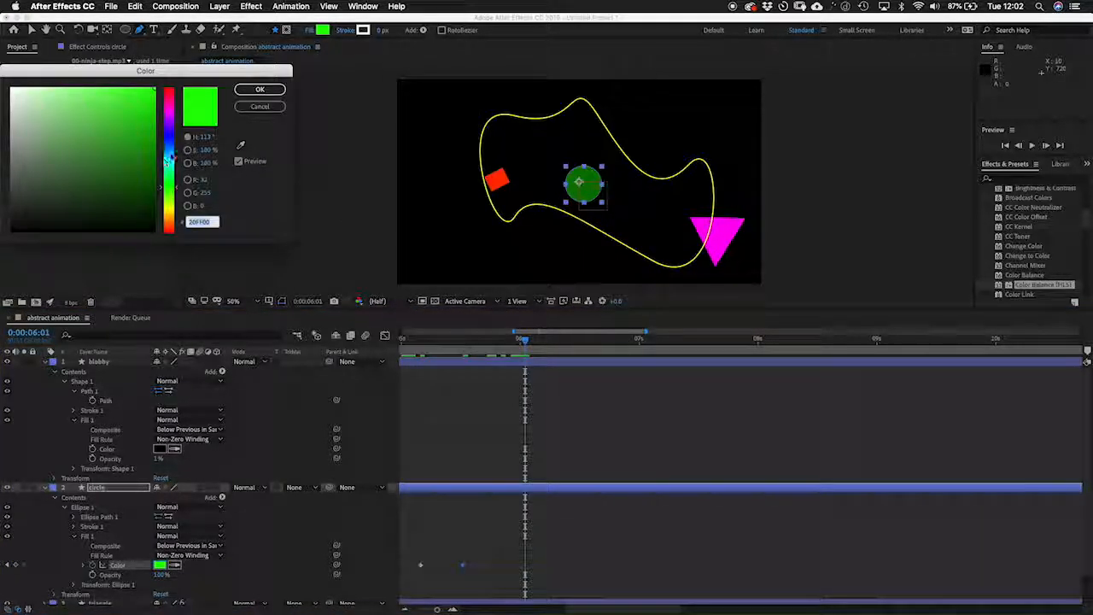
{"action": "left_click", "coordinate": [168, 118]}
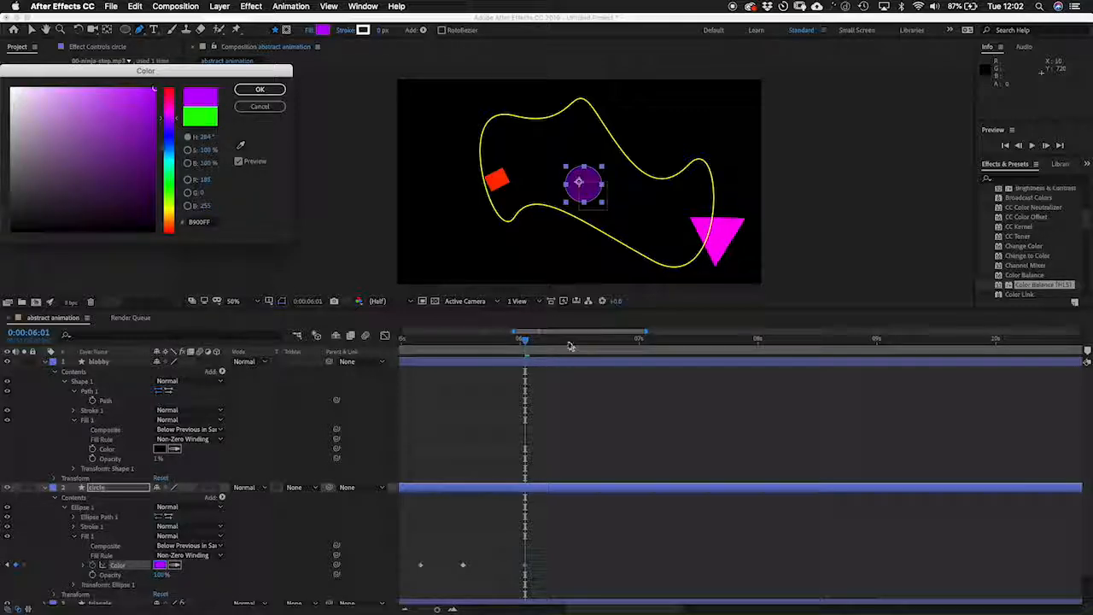
{"action": "left_click", "coordinate": [260, 88]}
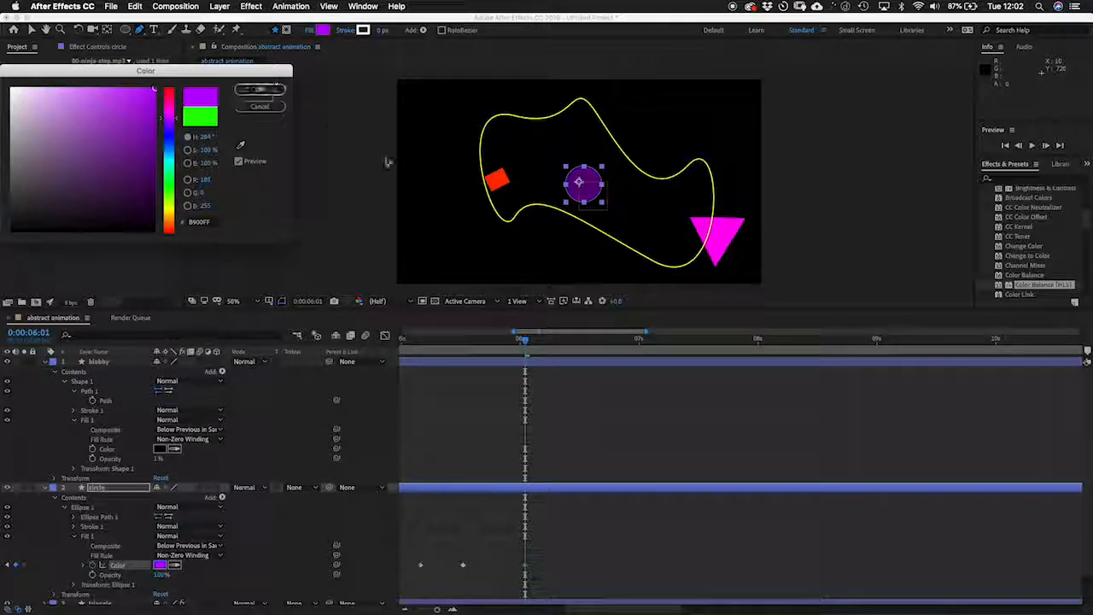
- At 0:00:06:10, change the circle's fill to orange-red, and shift the purple and orange-red keyframes a few frames earlier
{"action": "key", "text": "space"}
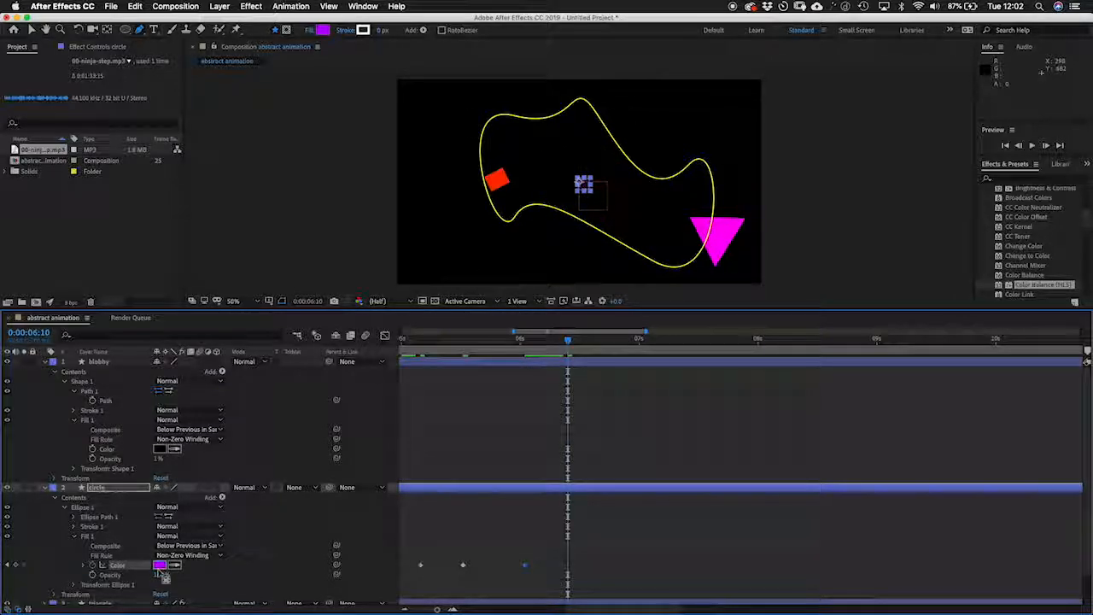
{"action": "left_click", "coordinate": [160, 565]}
{"action": "left_click_drag", "start_coordinate": [174, 186], "coordinate": [173, 225]}
{"action": "left_click", "coordinate": [253, 91]}
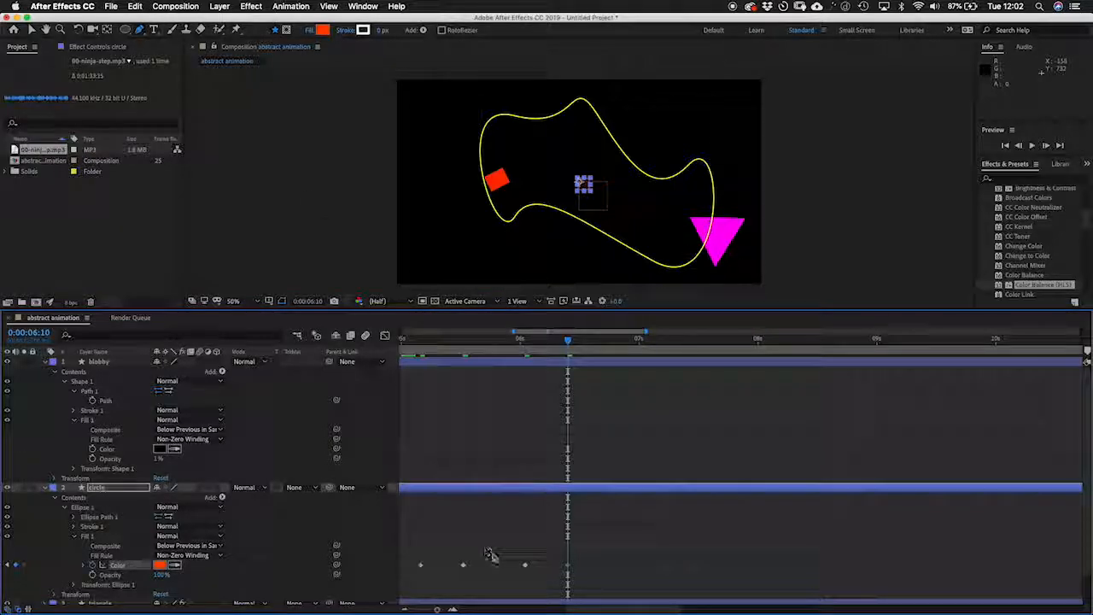
{"action": "left_click_drag", "start_coordinate": [519, 567], "coordinate": [512, 566]}
{"action": "left_click", "coordinate": [566, 566]}
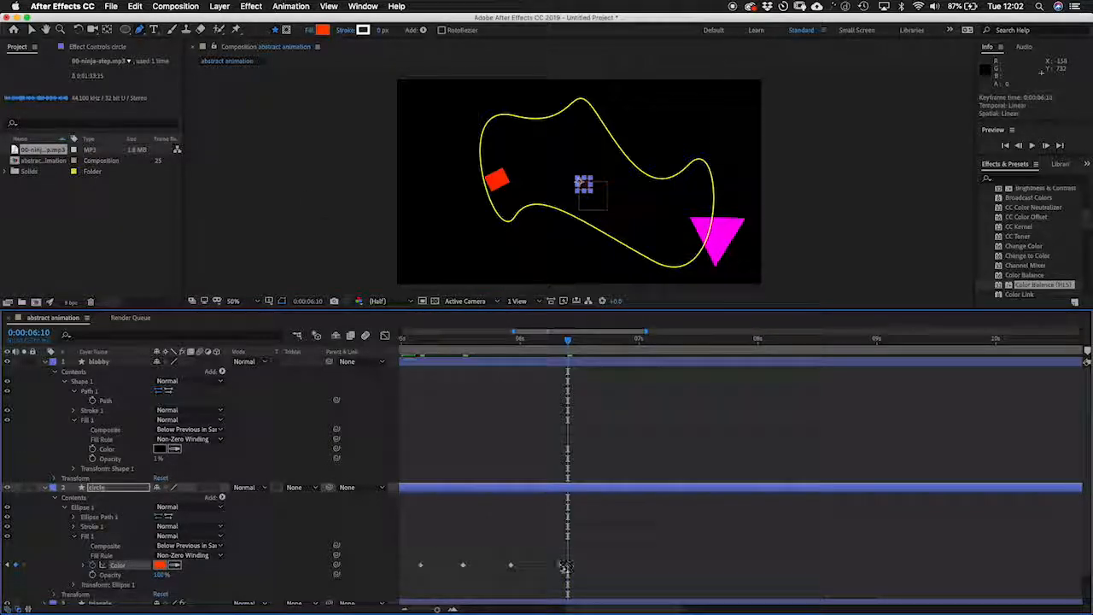
- Paste a copy of the circle's green colour keyframe at 0:00:06:15 and a blue one just after 7 seconds
{"action": "left_click", "coordinate": [462, 565]}
{"action": "key", "text": "super+c"}
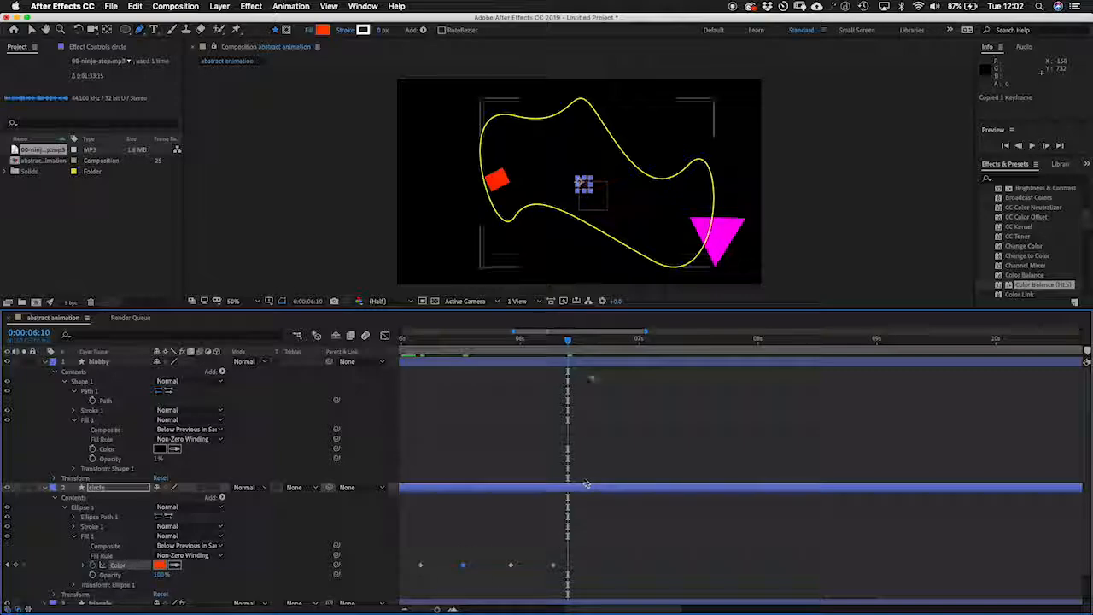
{"action": "left_click", "coordinate": [591, 340]}
{"action": "key", "text": "super+v"}
{"action": "scroll", "coordinate": [674, 351], "scroll_direction": "right", "scroll_amount": 2}
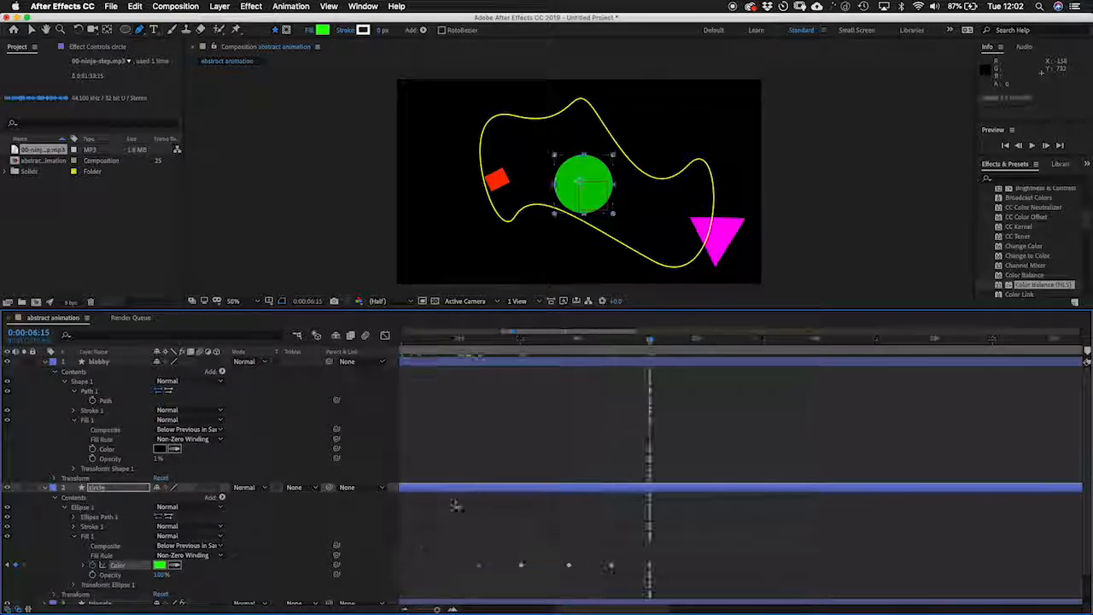
{"action": "left_click", "coordinate": [711, 340]}
{"action": "key", "text": "super+v"}
- At 0:00:00:06, start keyframing the blobby shape's path and shift that keyframe to 0:00:00:01
{"action": "left_click", "coordinate": [660, 342]}
{"action": "left_click_drag", "start_coordinate": [660, 342], "coordinate": [416, 340]}
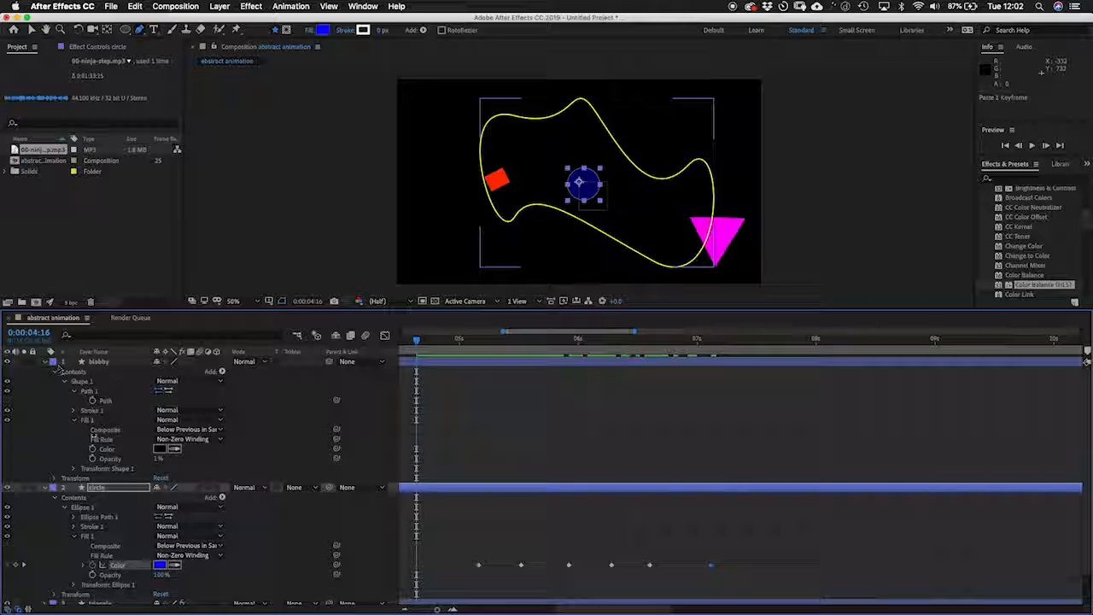
{"action": "mouse_move", "coordinate": [416, 340]}
{"action": "left_mouse_down"}
{"action": "mouse_move", "coordinate": [394, 342]}
{"action": "mouse_move", "coordinate": [581, 340]}
{"action": "mouse_move", "coordinate": [432, 338]}
{"action": "left_mouse_up"}
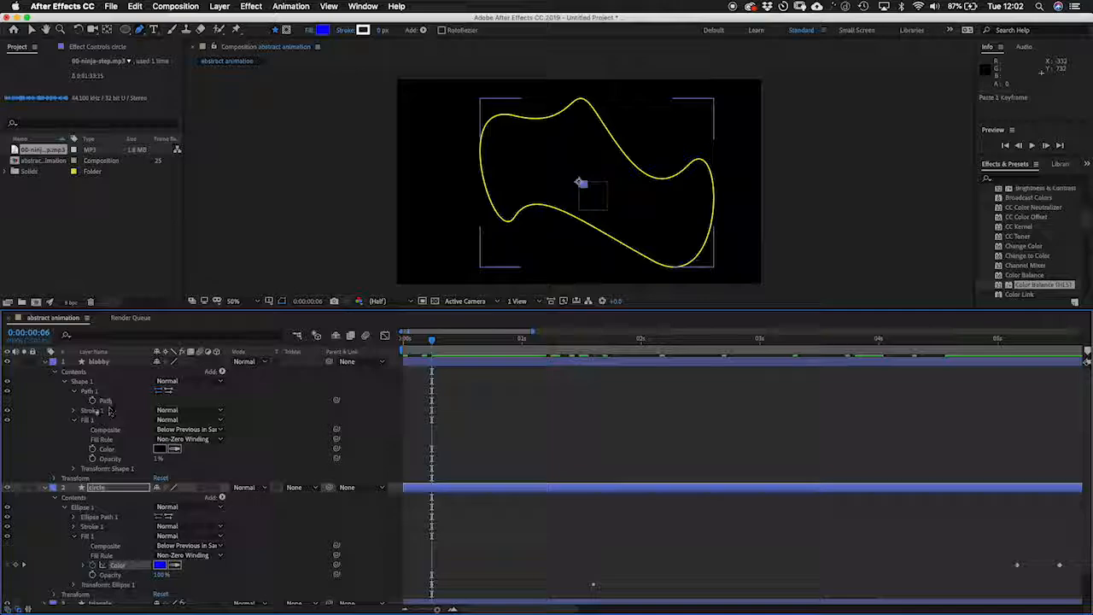
{"action": "left_click", "coordinate": [75, 421]}
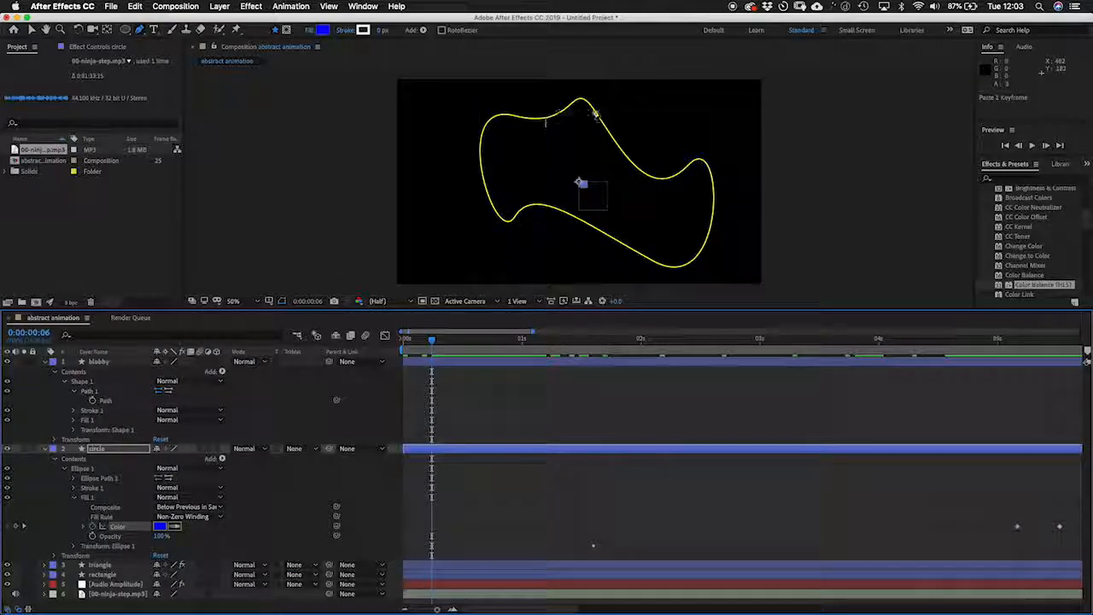
{"action": "left_click", "coordinate": [92, 401]}
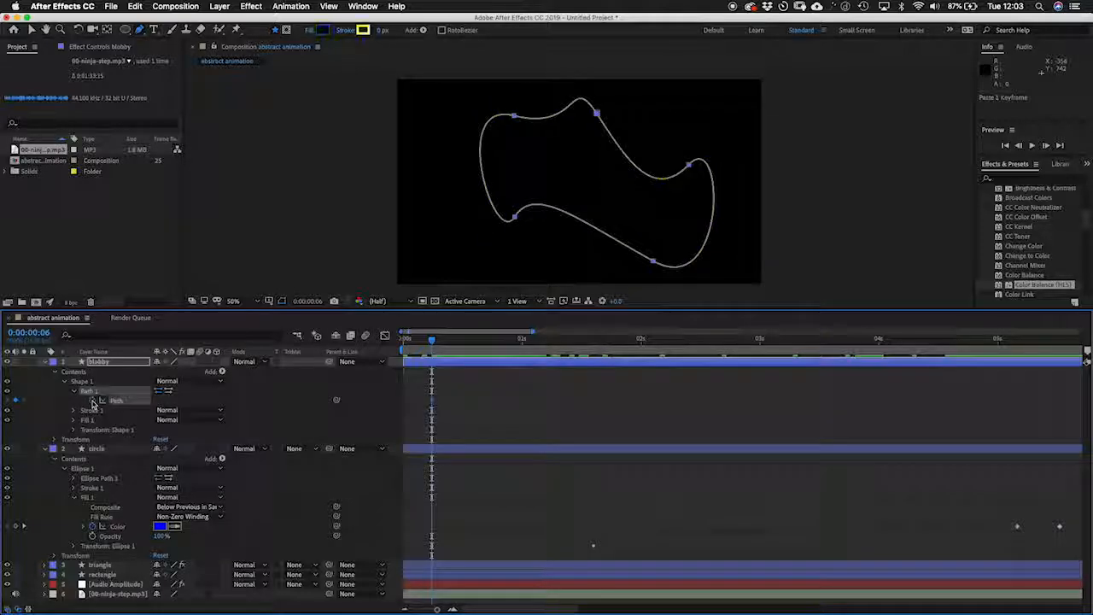
{"action": "left_click", "coordinate": [433, 403]}
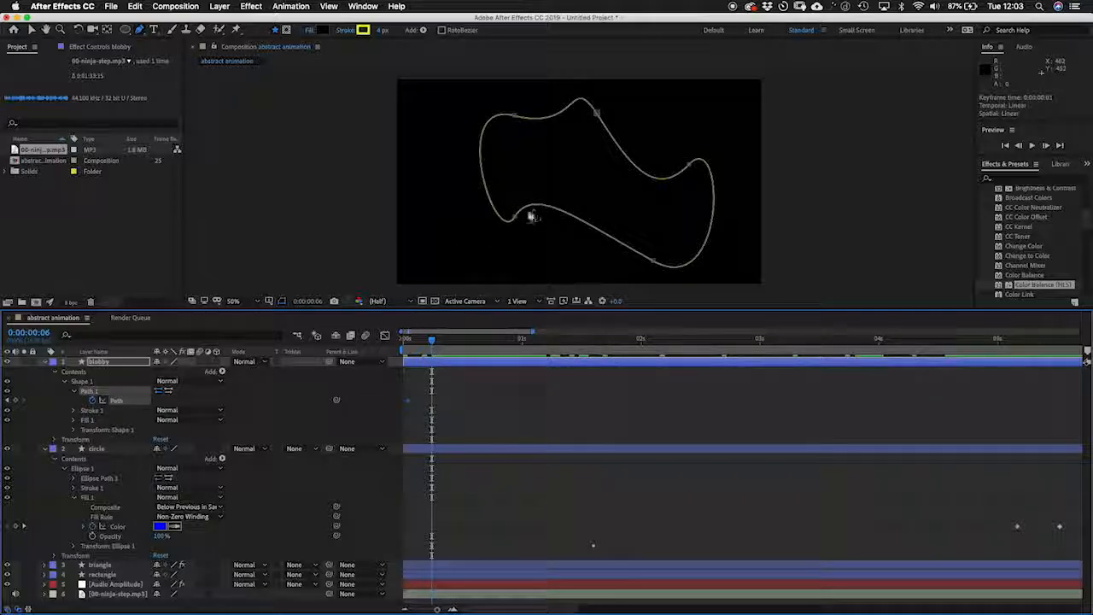
- At 0:00:00:06, pull the lower-right point of the blobby path inward as a second path keyframe
{"action": "left_click_drag", "start_coordinate": [514, 217], "coordinate": [515, 217]}
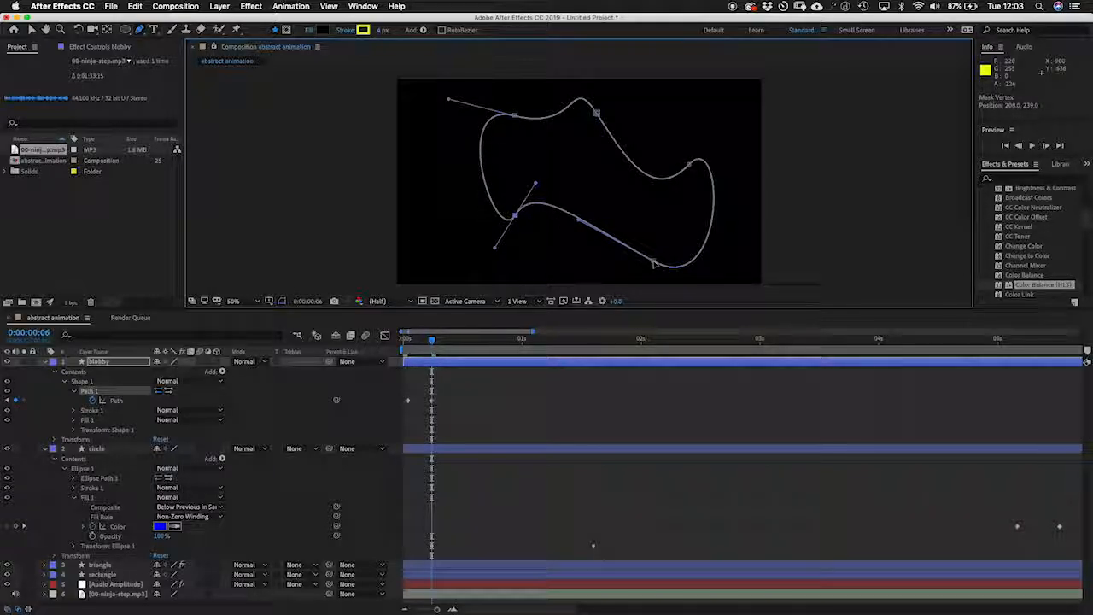
{"action": "left_click_drag", "start_coordinate": [654, 263], "coordinate": [625, 245]}
{"action": "key", "text": "space"}
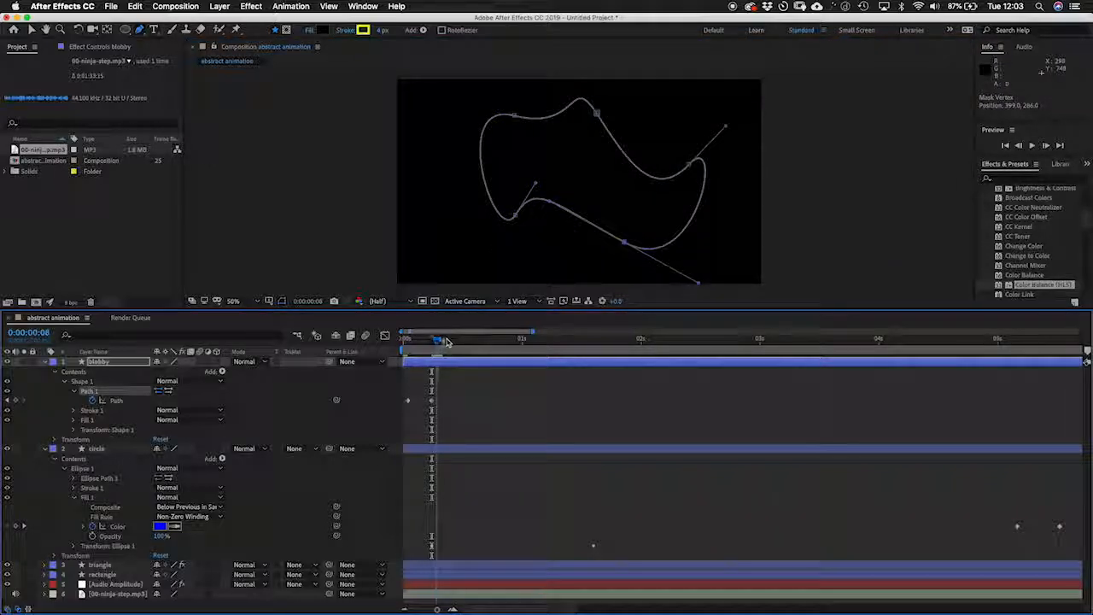
- At about 0:00:00:10, reshape the blobby outline by moving its left, upper and right points as a third path keyframe
{"action": "left_click", "coordinate": [515, 216]}
{"action": "left_click_drag", "start_coordinate": [536, 186], "coordinate": [544, 252]}
{"action": "left_click_drag", "start_coordinate": [507, 211], "coordinate": [466, 175]}
{"action": "left_click_drag", "start_coordinate": [514, 116], "coordinate": [550, 160]}
{"action": "left_click_drag", "start_coordinate": [596, 114], "coordinate": [679, 114]}
{"action": "left_click_drag", "start_coordinate": [689, 164], "coordinate": [706, 203]}
{"action": "left_click_drag", "start_coordinate": [670, 243], "coordinate": [653, 198]}
- At 0:00:00:22, move the blobby path's lower, left and upper points to form another shape keyframe
{"action": "left_click_drag", "start_coordinate": [459, 341], "coordinate": [508, 341]}
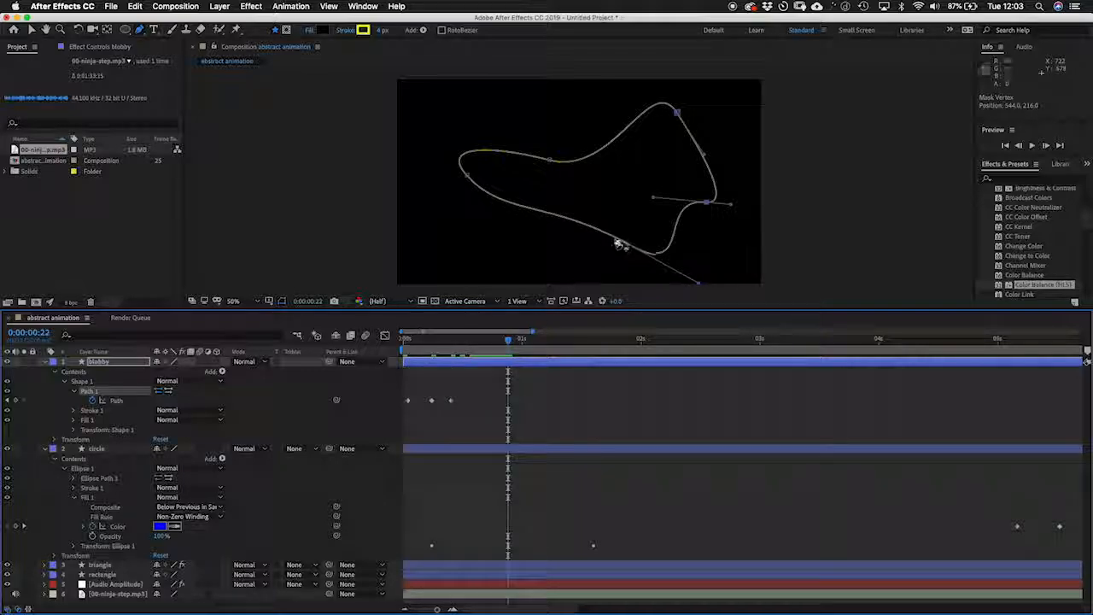
{"action": "left_click_drag", "start_coordinate": [624, 242], "coordinate": [547, 239]}
{"action": "left_click_drag", "start_coordinate": [474, 198], "coordinate": [508, 276]}
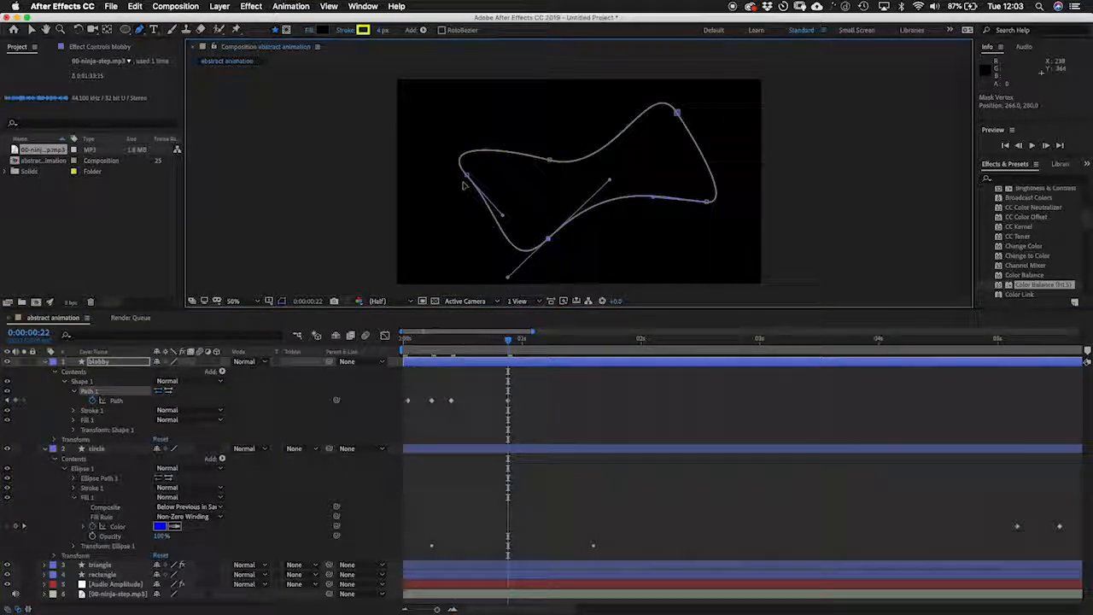
{"action": "left_click_drag", "start_coordinate": [468, 176], "coordinate": [439, 172]}
{"action": "left_click_drag", "start_coordinate": [549, 159], "coordinate": [552, 114]}
{"action": "left_click_drag", "start_coordinate": [488, 100], "coordinate": [578, 140]}
- Paste copies of the second and third blobby path keyframes after 1 second, and shift the last copy to just past 2 seconds
{"action": "left_click_drag", "start_coordinate": [506, 340], "coordinate": [475, 340]}
{"action": "left_click_drag", "start_coordinate": [461, 414], "coordinate": [413, 416]}
{"action": "left_click", "coordinate": [555, 343]}
{"action": "key", "text": "super+v"}
{"action": "left_click_drag", "start_coordinate": [576, 343], "coordinate": [628, 337]}
{"action": "left_click_drag", "start_coordinate": [655, 402], "coordinate": [553, 393]}
{"action": "left_click_drag", "start_coordinate": [694, 385], "coordinate": [859, 404]}
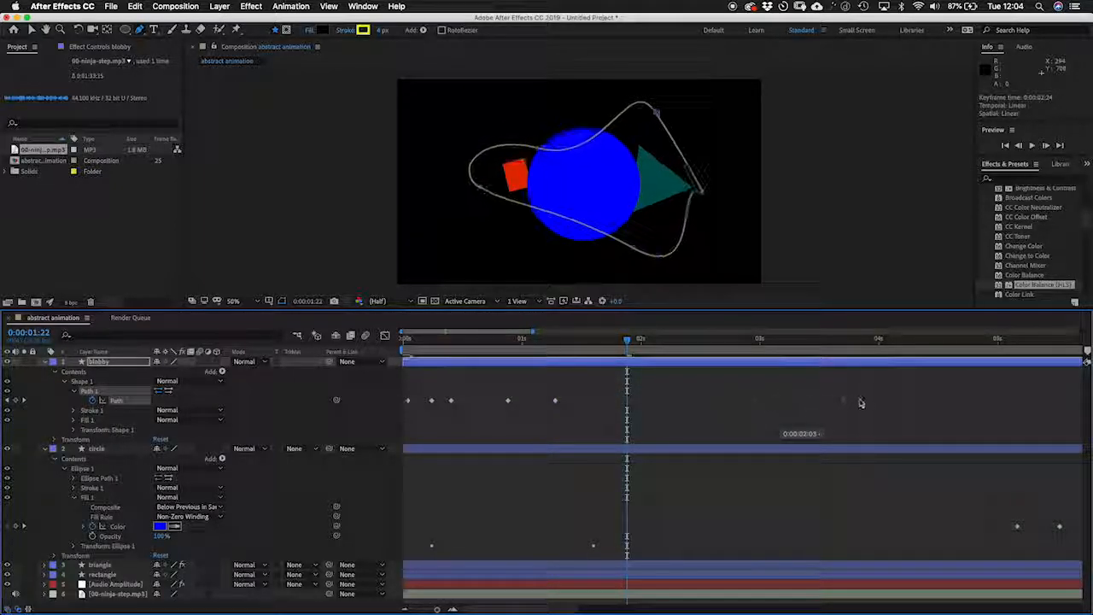
{"action": "left_click_drag", "start_coordinate": [665, 396], "coordinate": [659, 399]}
- At 0:00:01:22, reshape the blobby path again by moving its points as a new keyframe, and scrub back to check the morph
{"action": "left_click_drag", "start_coordinate": [640, 259], "coordinate": [605, 243]}
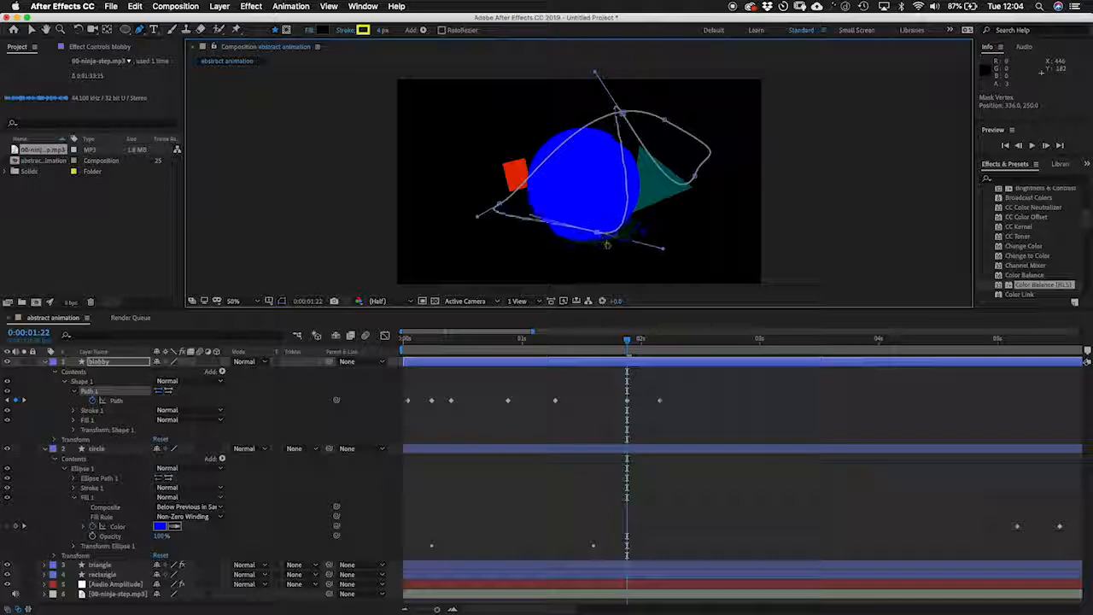
{"action": "left_click_drag", "start_coordinate": [586, 342], "coordinate": [474, 340]}
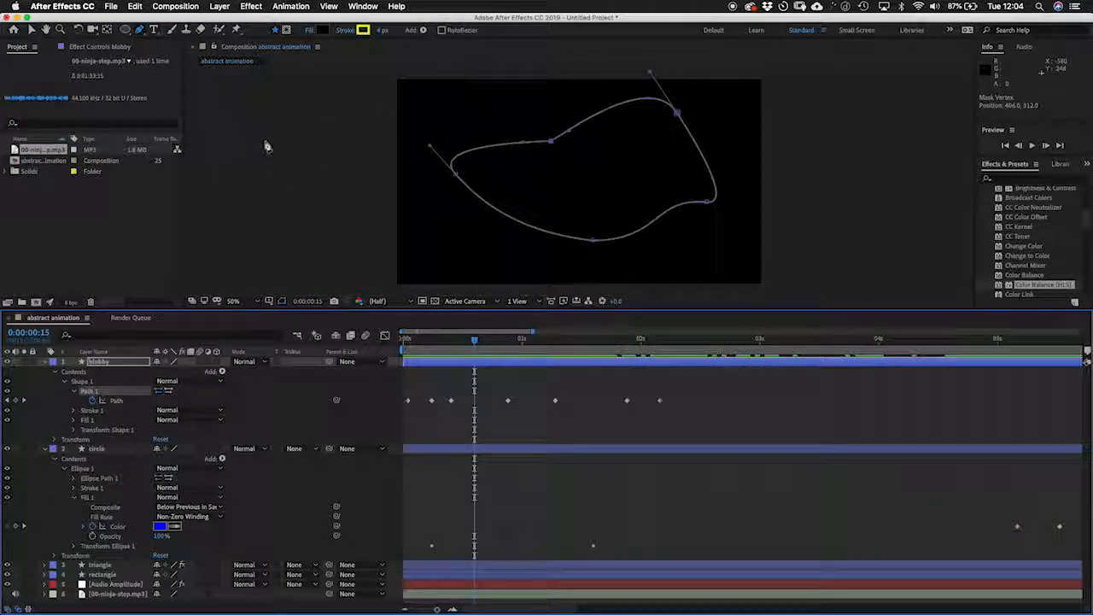
- Switch to Finder and bring guitarstrum.mov from Movies/VJ/vj_640x480/music into the abstract animation composition as the topmost layer
{"action": "key", "text": "super+Tab"}
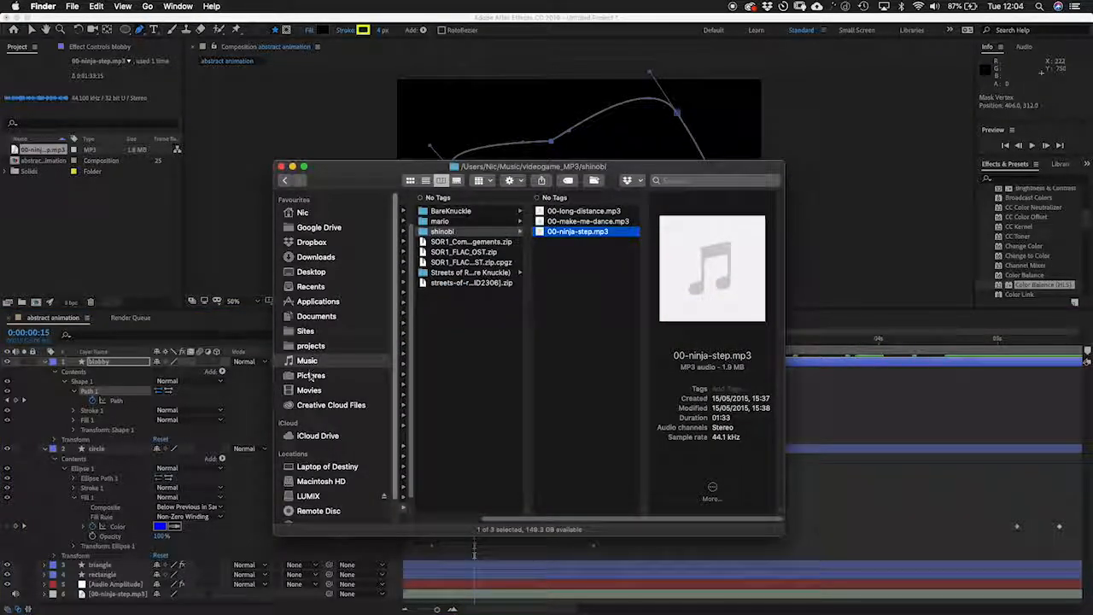
{"action": "left_click", "coordinate": [311, 376]}
{"action": "left_click", "coordinate": [309, 390]}
{"action": "left_click", "coordinate": [419, 340]}
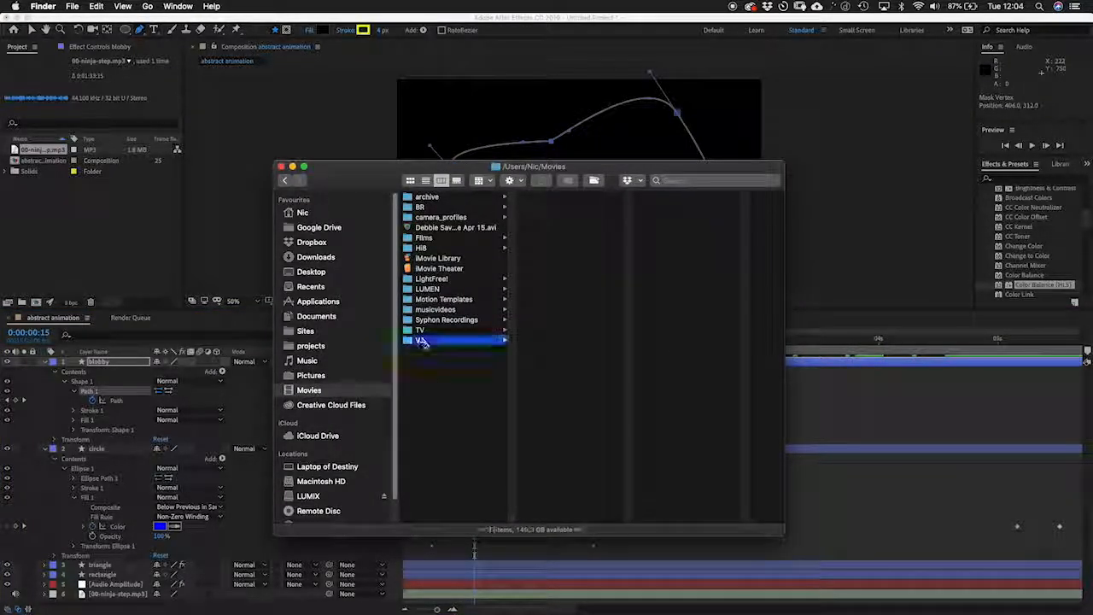
{"action": "left_click", "coordinate": [550, 453]}
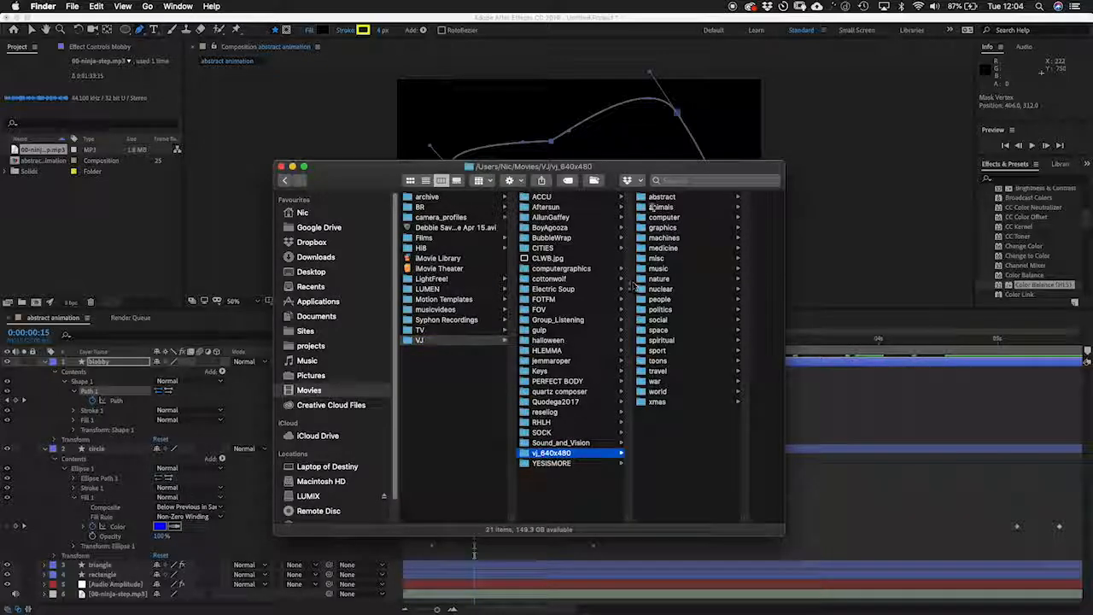
{"action": "left_click", "coordinate": [659, 269]}
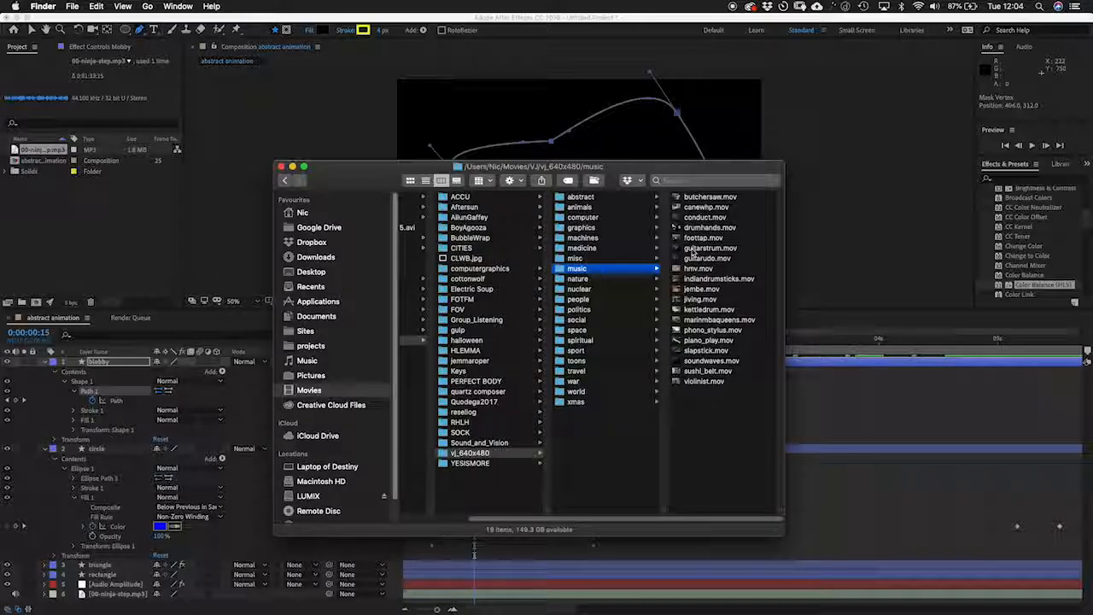
{"action": "left_click", "coordinate": [679, 248]}
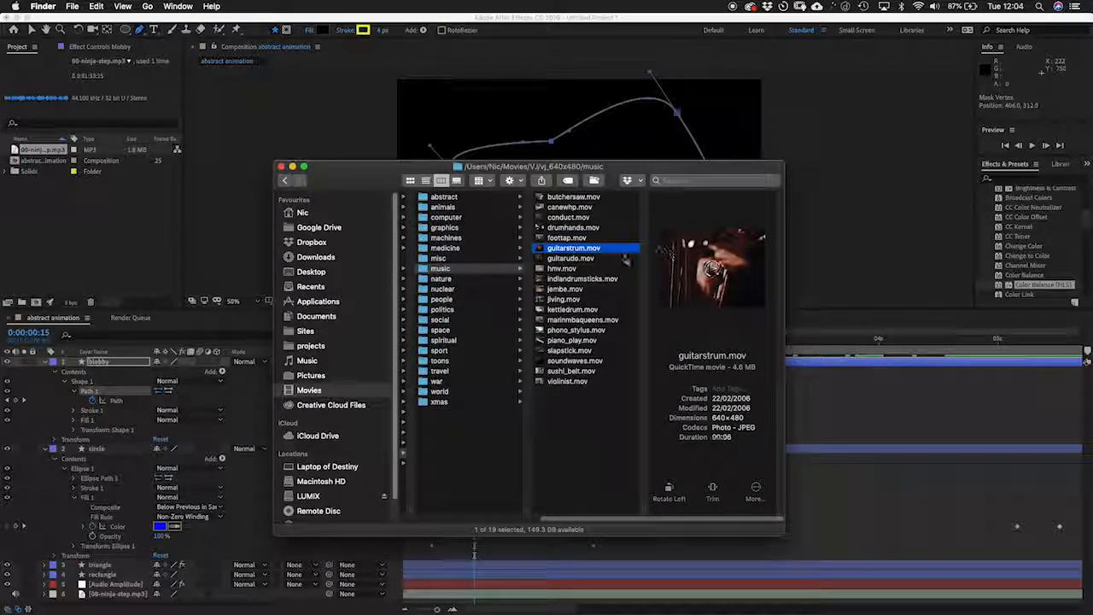
{"action": "left_click_drag", "start_coordinate": [537, 248], "coordinate": [505, 139]}
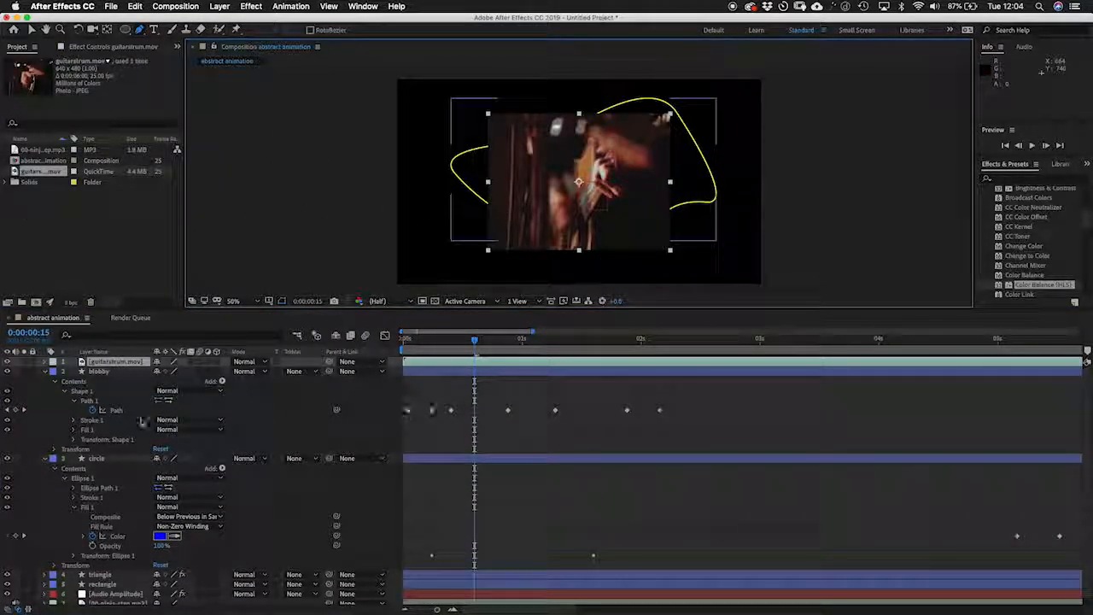
- At 0:00:00:00, start keyframing the position, scale, rotation and opacity of the guitarstrum.mov layer
{"action": "left_click", "coordinate": [45, 372]}
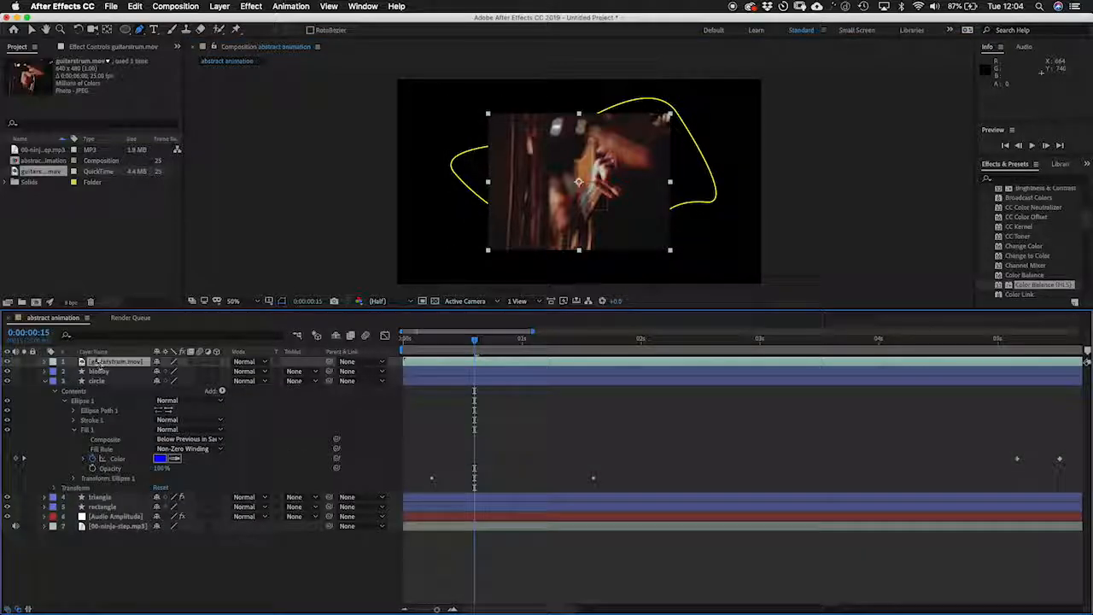
{"action": "left_click_drag", "start_coordinate": [439, 340], "coordinate": [403, 339]}
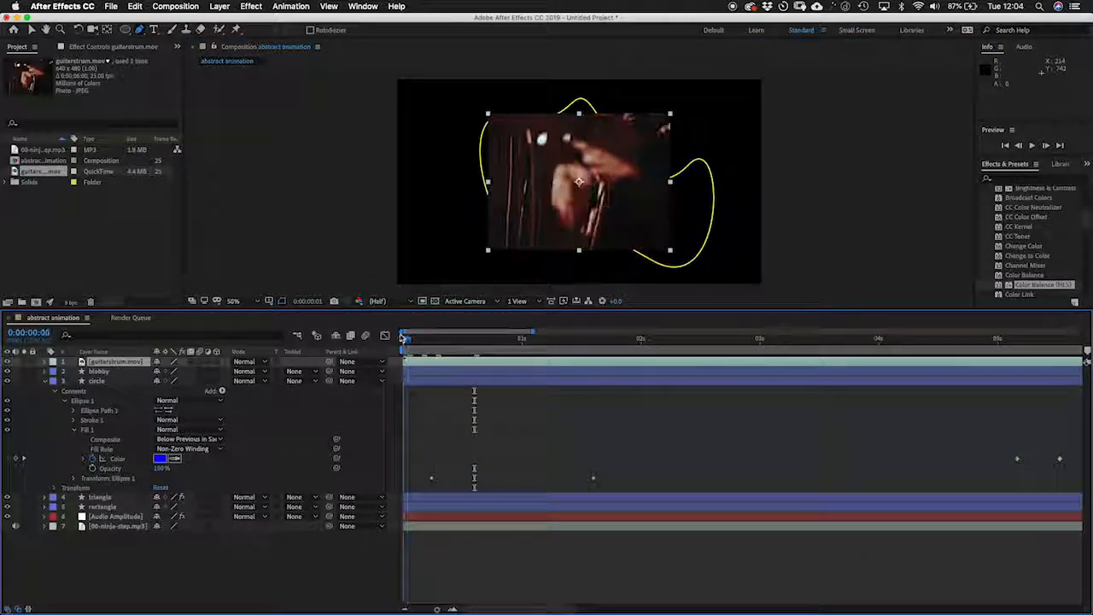
{"action": "left_click", "coordinate": [45, 362]}
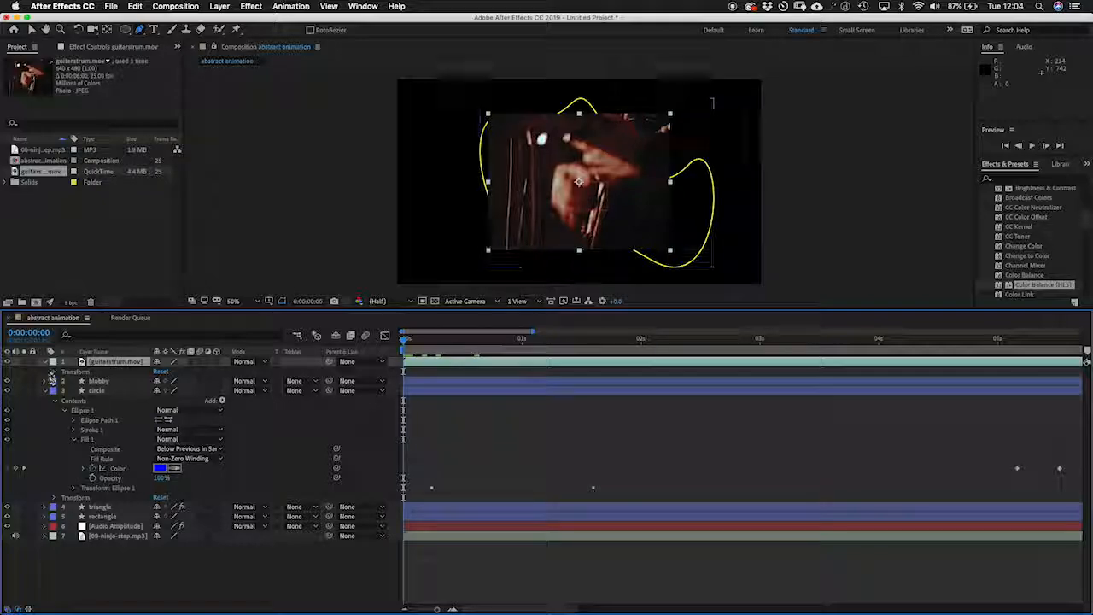
{"action": "left_click", "coordinate": [54, 373]}
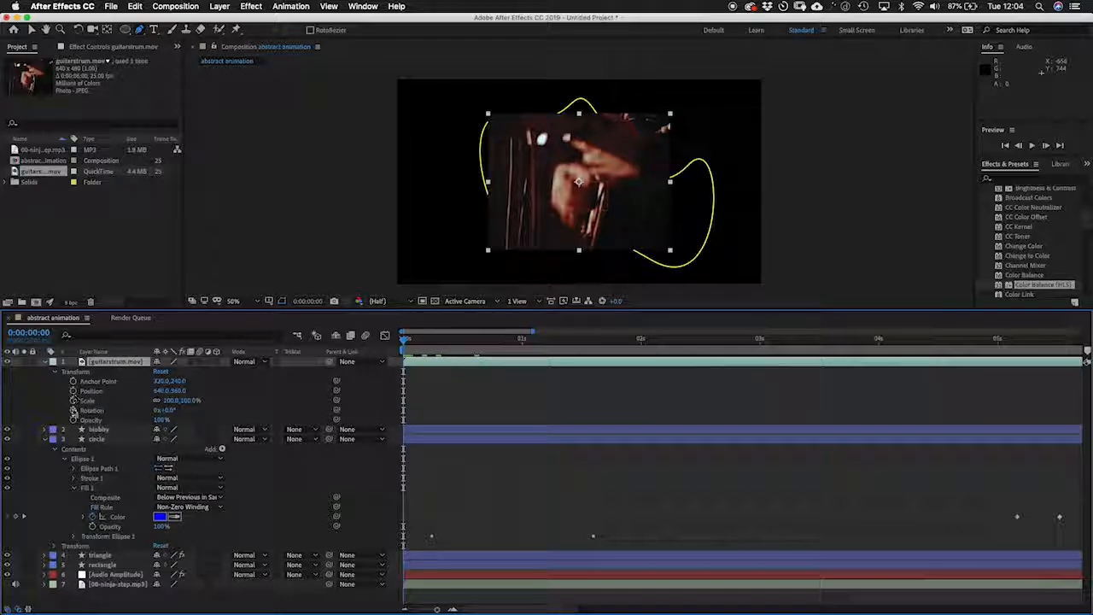
{"action": "left_click_drag", "start_coordinate": [72, 410], "coordinate": [72, 421]}
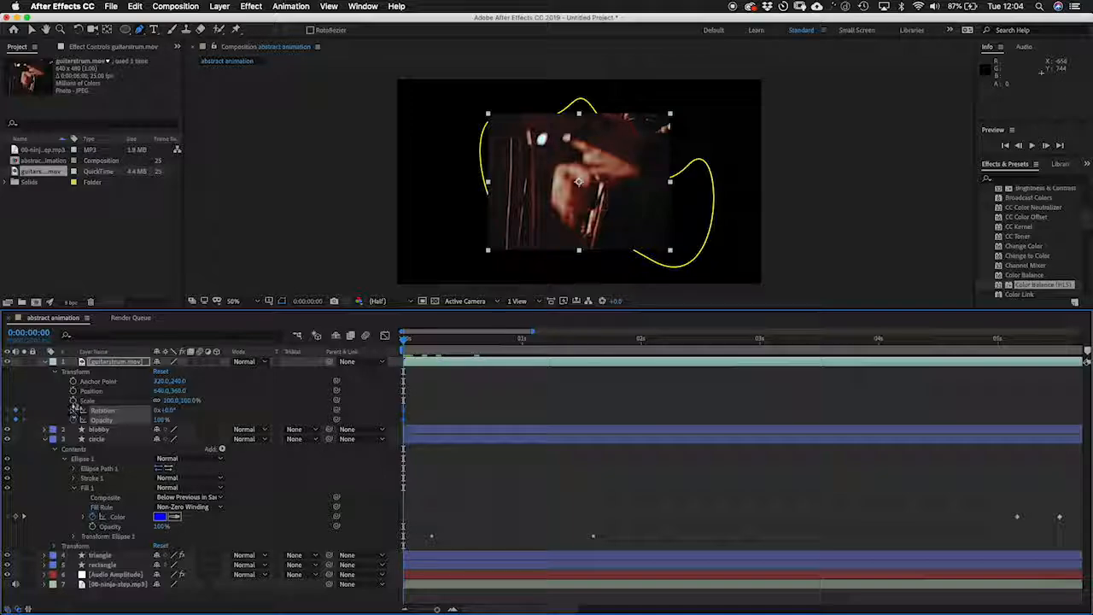
{"action": "left_click", "coordinate": [73, 400]}
{"action": "left_click", "coordinate": [73, 392]}
{"action": "left_click", "coordinate": [72, 382]}
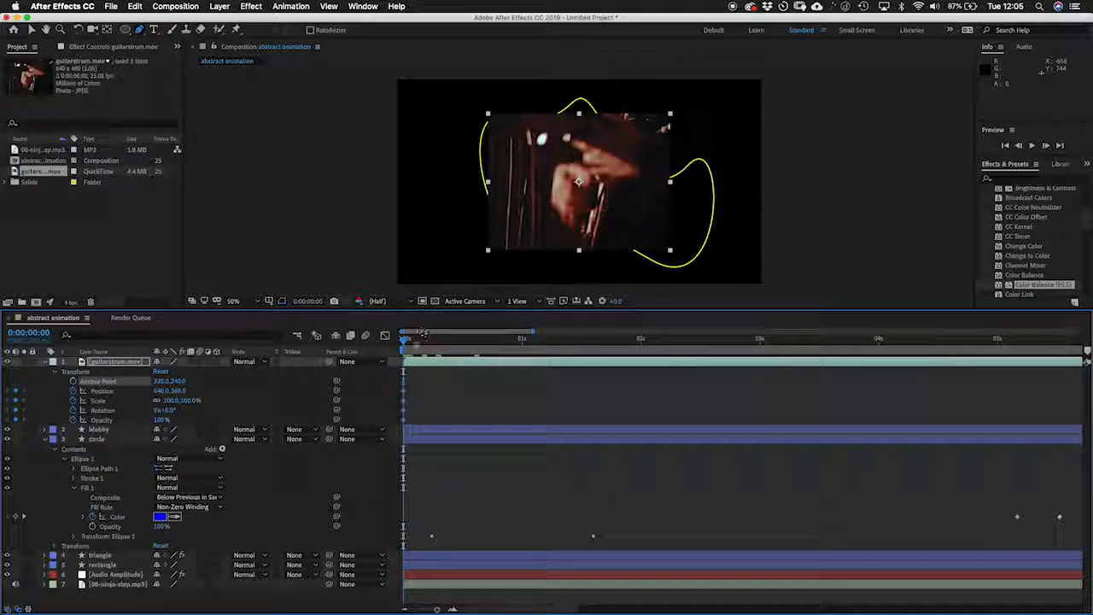
- Make guitarstrum.mov grow from 14% scale and fade in from transparent, with its 100% keyframes at about 0:00:00:18 for scale and 0:00:00:24 for opacity
{"action": "key", "text": "space"}
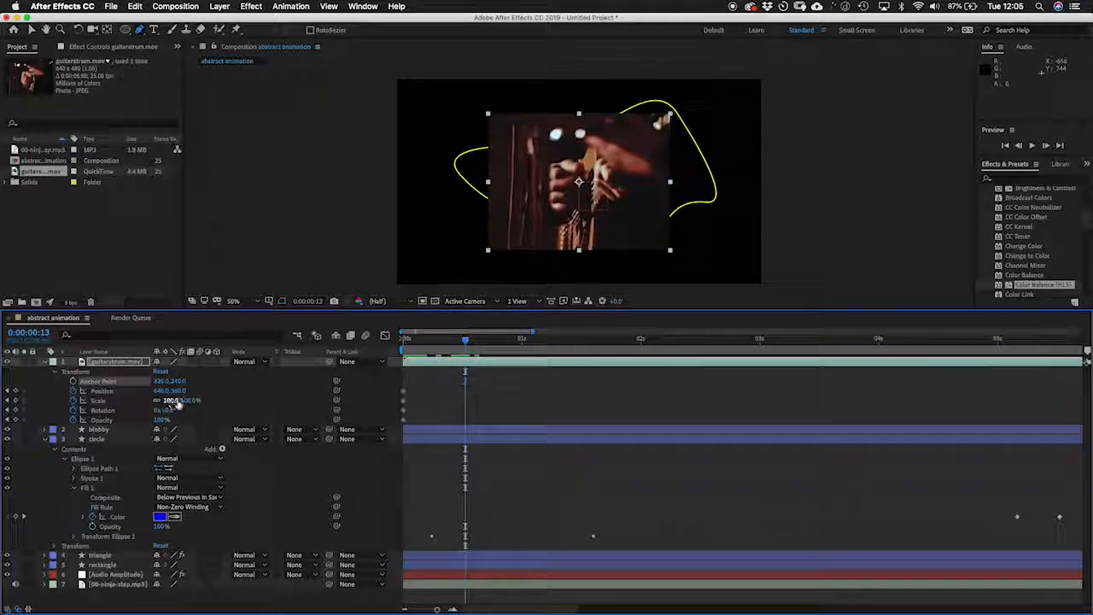
{"action": "left_click_drag", "start_coordinate": [181, 401], "coordinate": [404, 403]}
{"action": "left_click_drag", "start_coordinate": [466, 339], "coordinate": [511, 349]}
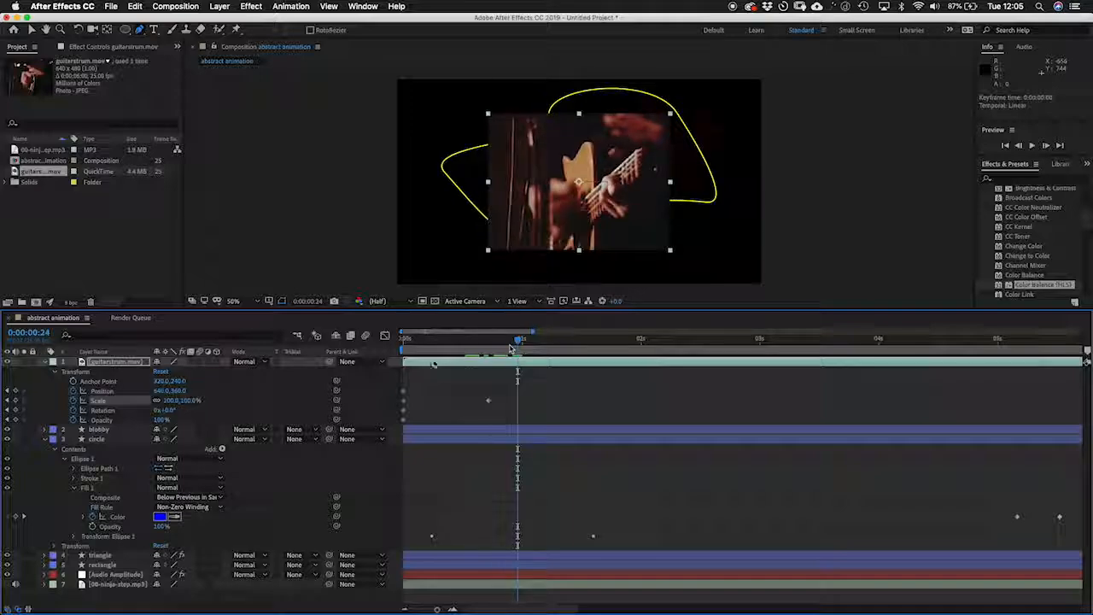
{"action": "left_click_drag", "start_coordinate": [404, 420], "coordinate": [517, 435]}
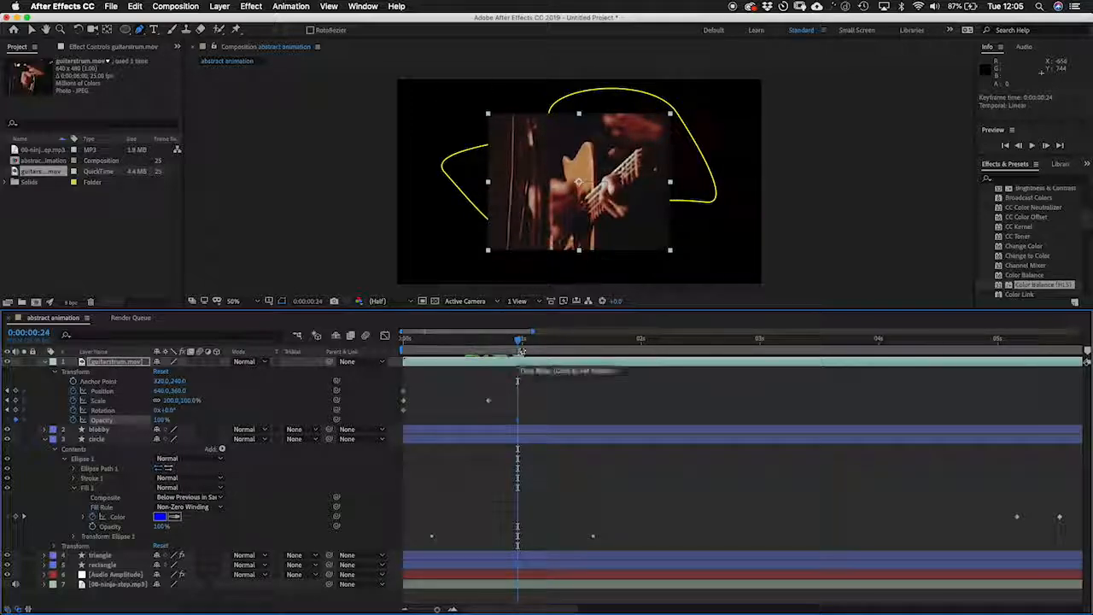
{"action": "key", "text": "Home"}
{"action": "left_click_drag", "start_coordinate": [167, 422], "coordinate": [136, 420]}
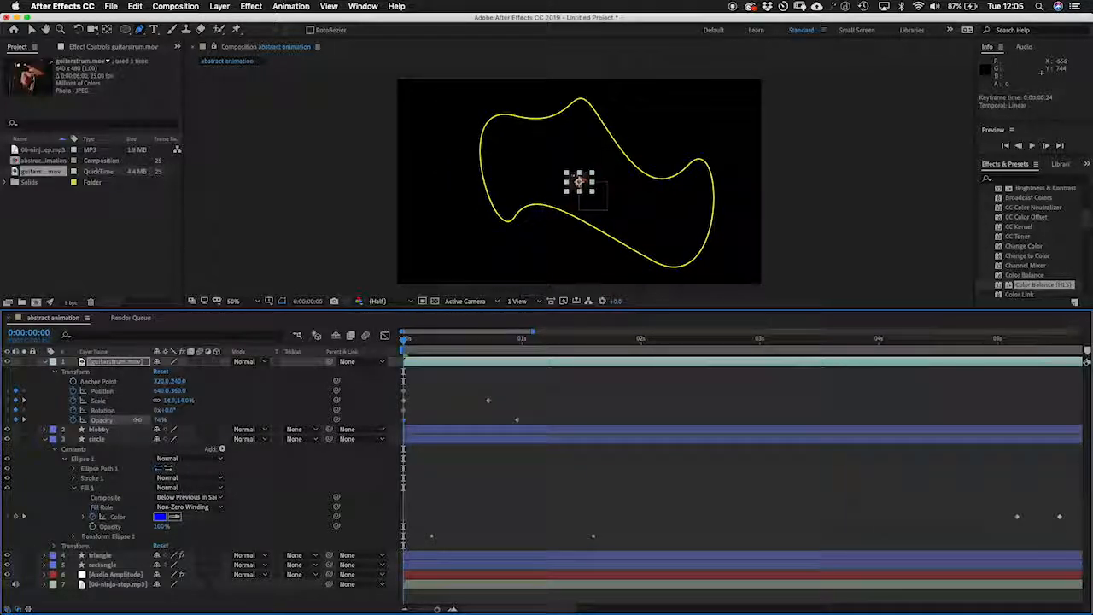
- At 0:00:00:23, keyframe the guitarstrum.mov layer's rotation at 1x+11.0°
{"action": "key", "text": "space"}
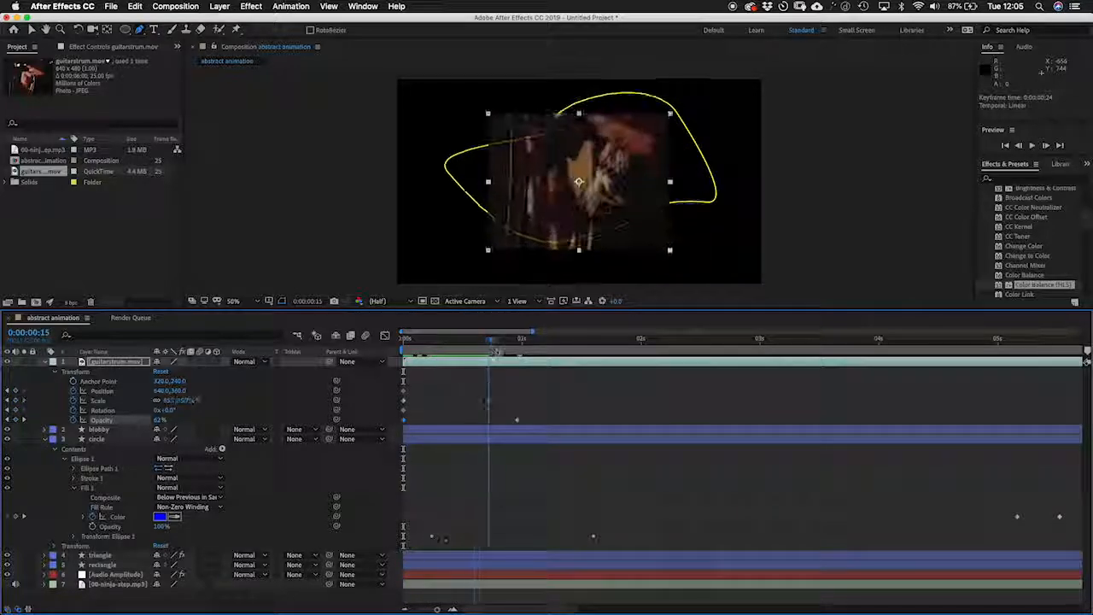
{"action": "key", "text": "Page_Up"}
{"action": "left_click_drag", "start_coordinate": [162, 416], "coordinate": [454, 444]}
- Apply the CC Griddler distort effect to guitarstrum.mov and keyframe its Horizontal Scale, Vertical Scale, Tile Size and Rotation
{"action": "left_click_drag", "start_coordinate": [1084, 224], "coordinate": [1088, 193]}
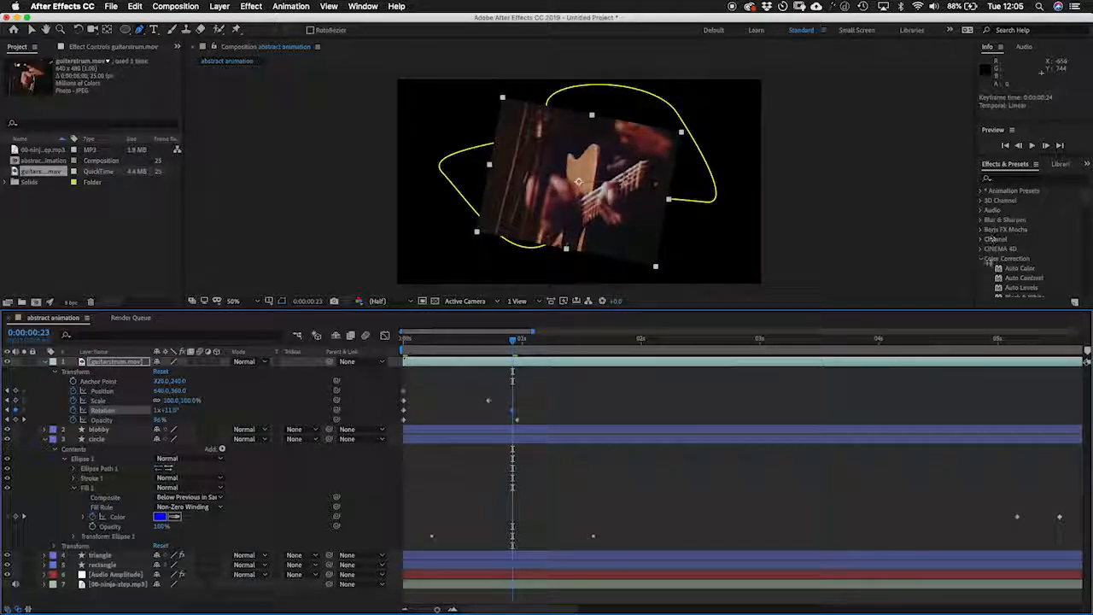
{"action": "left_click", "coordinate": [982, 259]}
{"action": "scroll", "coordinate": [991, 252], "scroll_direction": "down", "scroll_amount": 1}
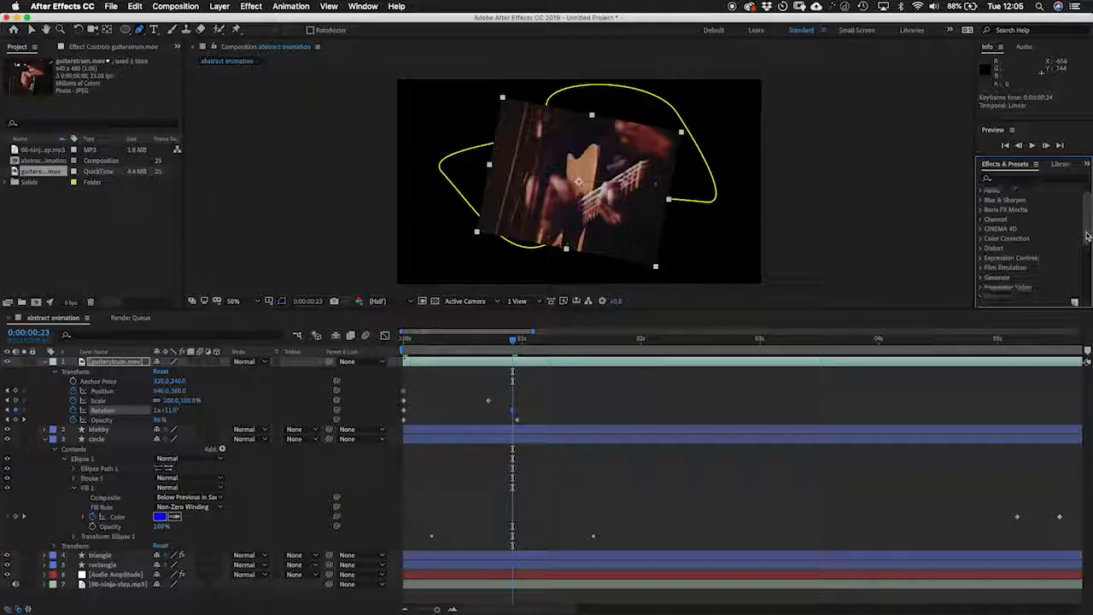
{"action": "left_click", "coordinate": [982, 245]}
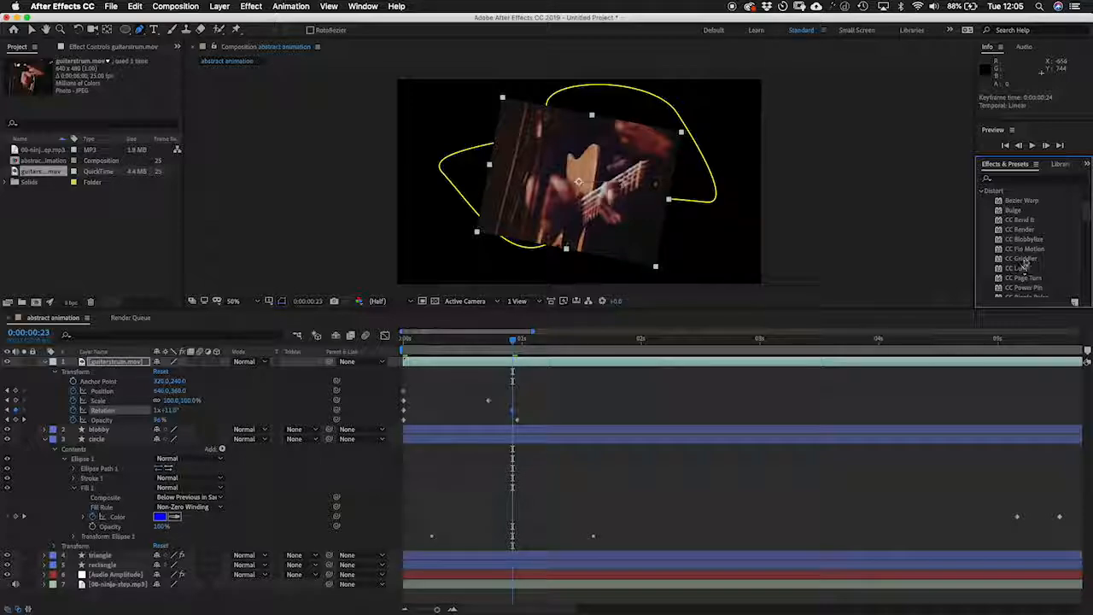
{"action": "left_click_drag", "start_coordinate": [1025, 261], "coordinate": [637, 248]}
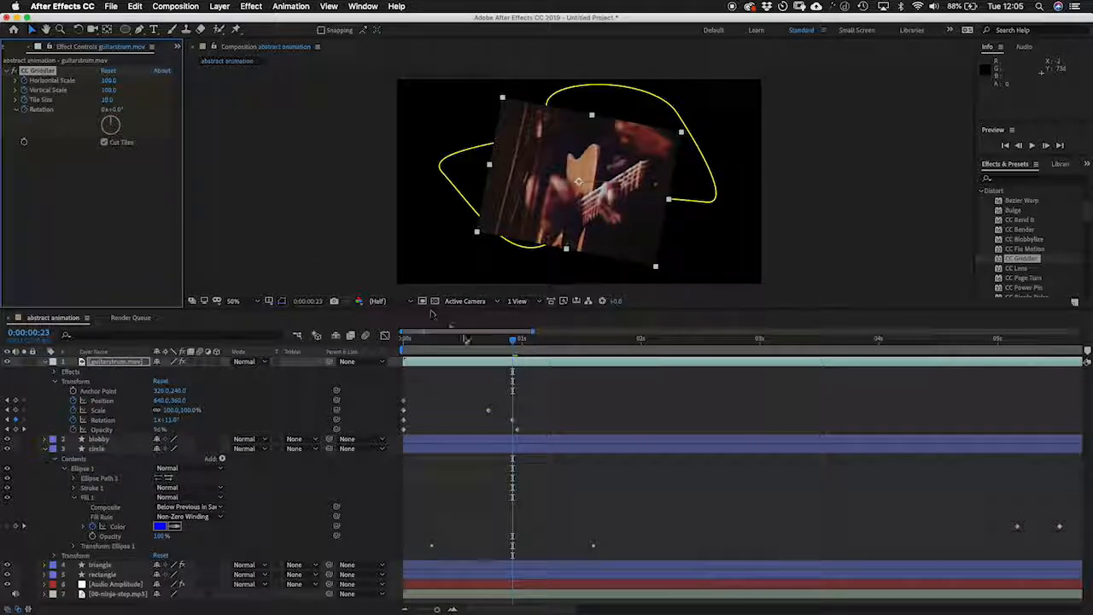
- Shift CC Griddler's first keyframes to 0:00:00:02, and at 0:00:00:06 set Horizontal Scale to 216, Vertical Scale to 204 and Tile Size to 20.2
{"action": "left_click_drag", "start_coordinate": [513, 341], "coordinate": [431, 340]}
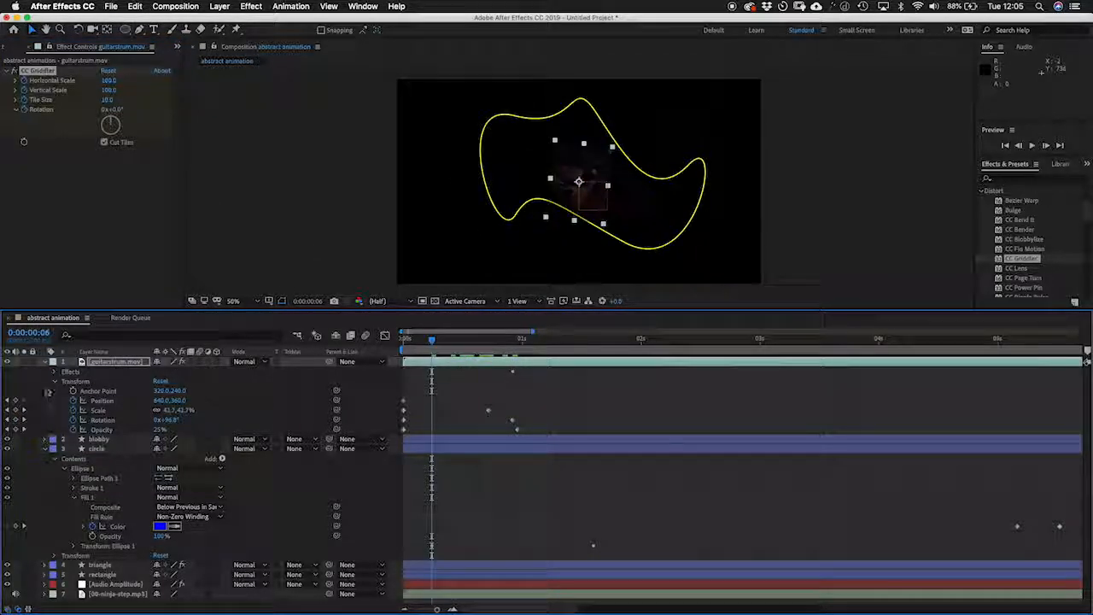
{"action": "left_click", "coordinate": [54, 373]}
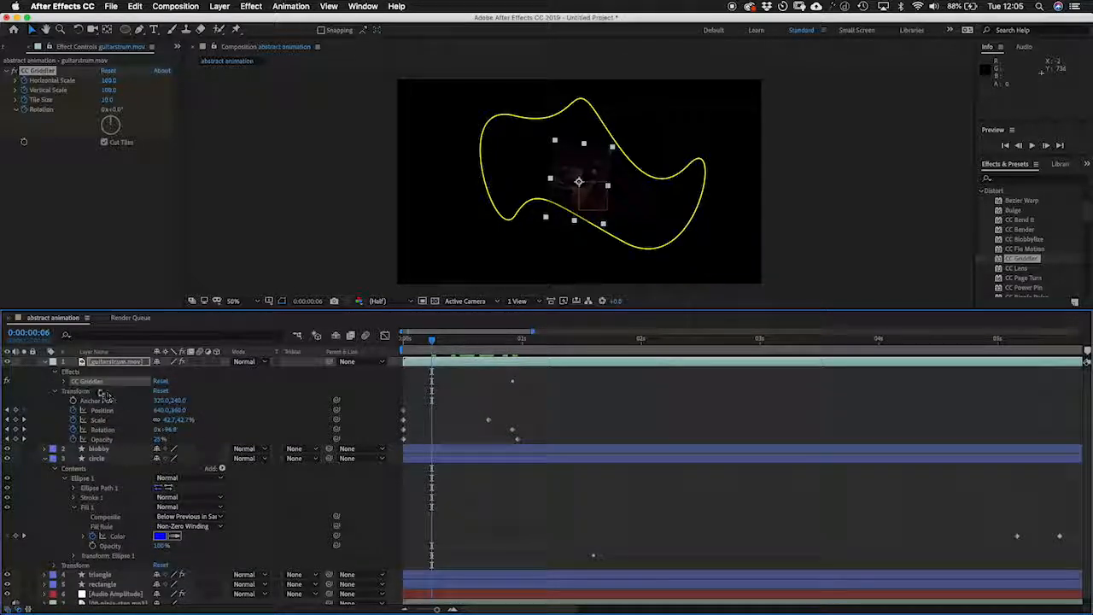
{"action": "left_click", "coordinate": [64, 381]}
{"action": "left_click_drag", "start_coordinate": [497, 428], "coordinate": [421, 389]}
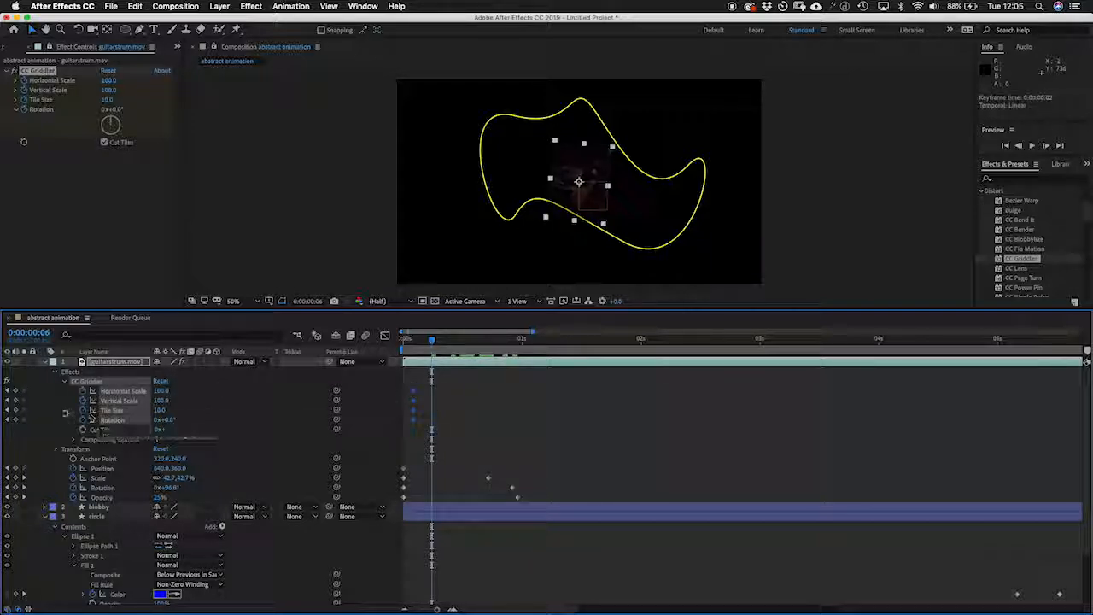
{"action": "left_click", "coordinate": [81, 420]}
{"action": "mouse_move", "coordinate": [158, 410]}
{"action": "left_mouse_down"}
{"action": "mouse_move", "coordinate": [175, 409]}
{"action": "mouse_move", "coordinate": [160, 393]}
{"action": "left_mouse_up"}
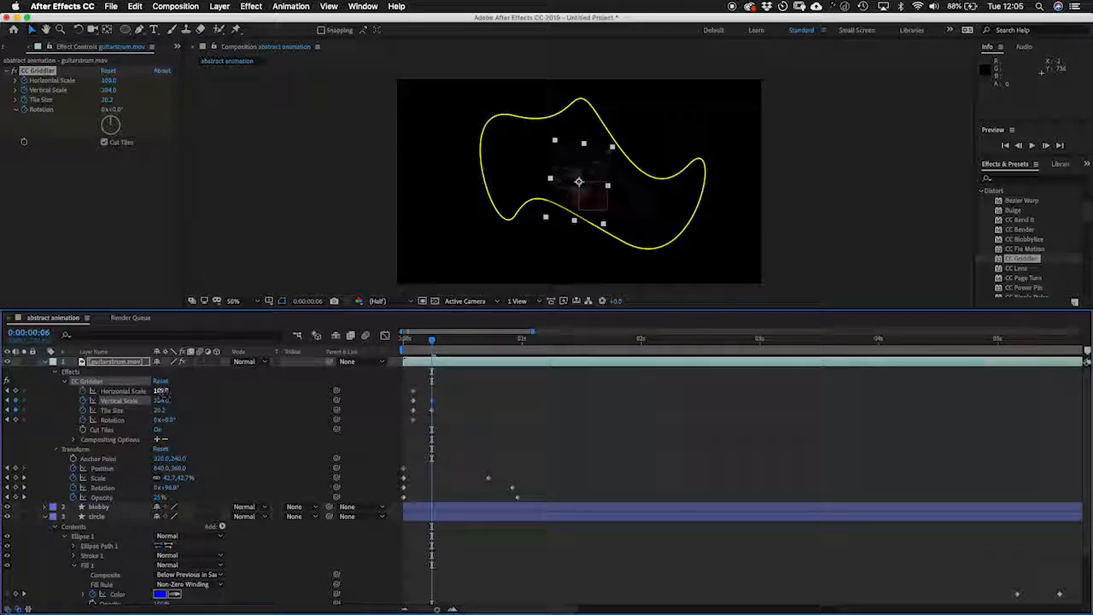
- At 0:00:01:00, set CC Griddler's Rotation to 290°, Tile Size to 61.2, Vertical Scale to 288 and Horizontal Scale to 336
{"action": "left_click_drag", "start_coordinate": [443, 345], "coordinate": [522, 342]}
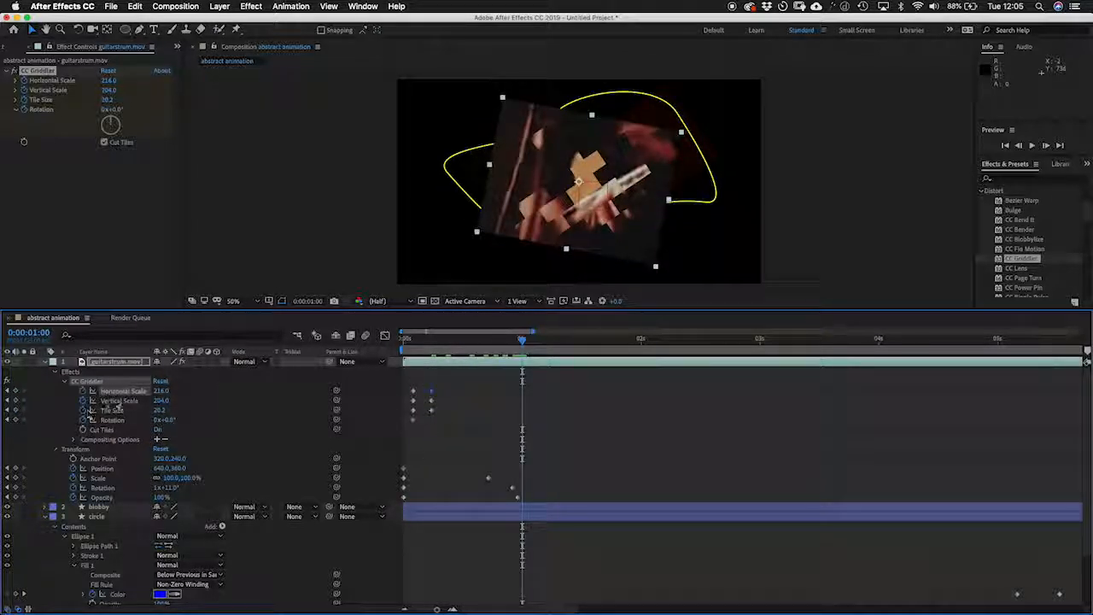
{"action": "left_click_drag", "start_coordinate": [162, 420], "coordinate": [193, 392]}
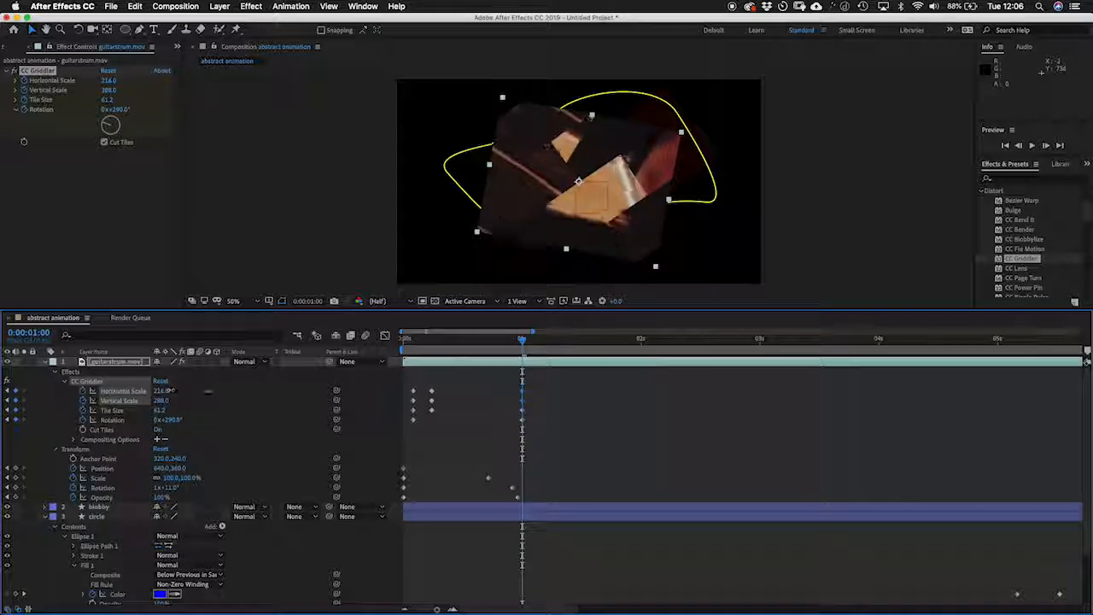
{"action": "left_click_drag", "start_coordinate": [482, 350], "coordinate": [574, 341]}
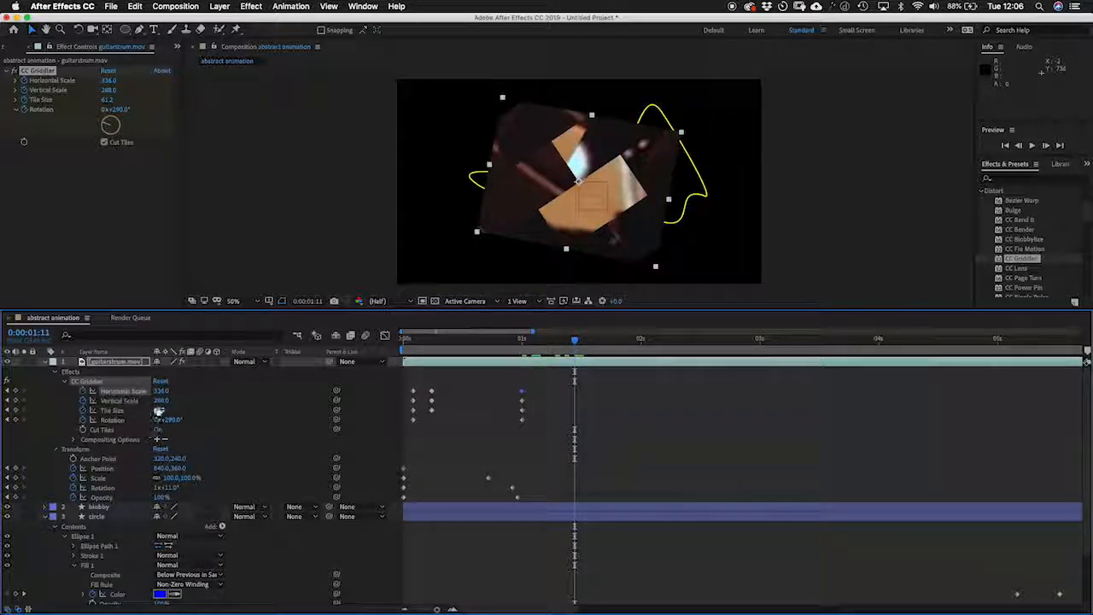
- At 0:00:01:11, set CC Griddler's Vertical Scale to 188 and Tile Size to 1, and preview the animation from the start
{"action": "left_click_drag", "start_coordinate": [159, 410], "coordinate": [188, 410]}
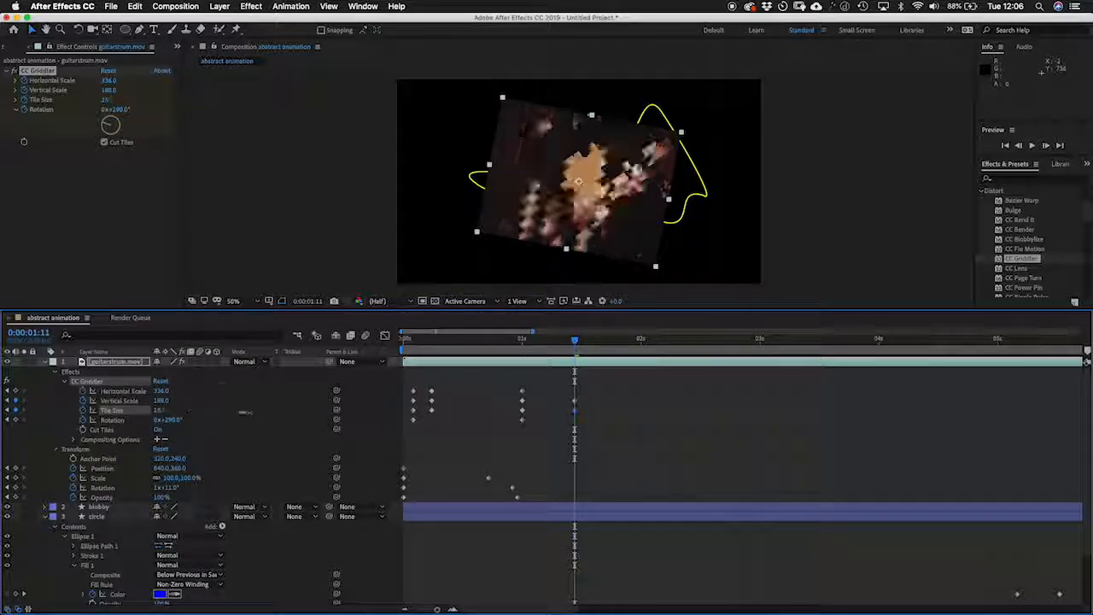
{"action": "left_click_drag", "start_coordinate": [577, 339], "coordinate": [386, 335]}
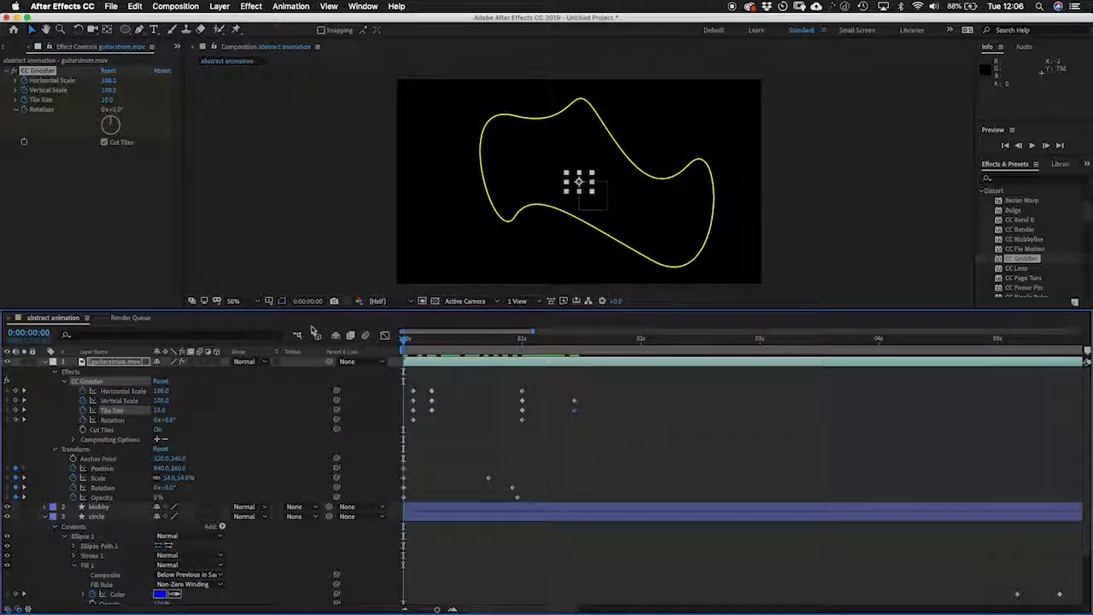
{"action": "key", "text": "space"}
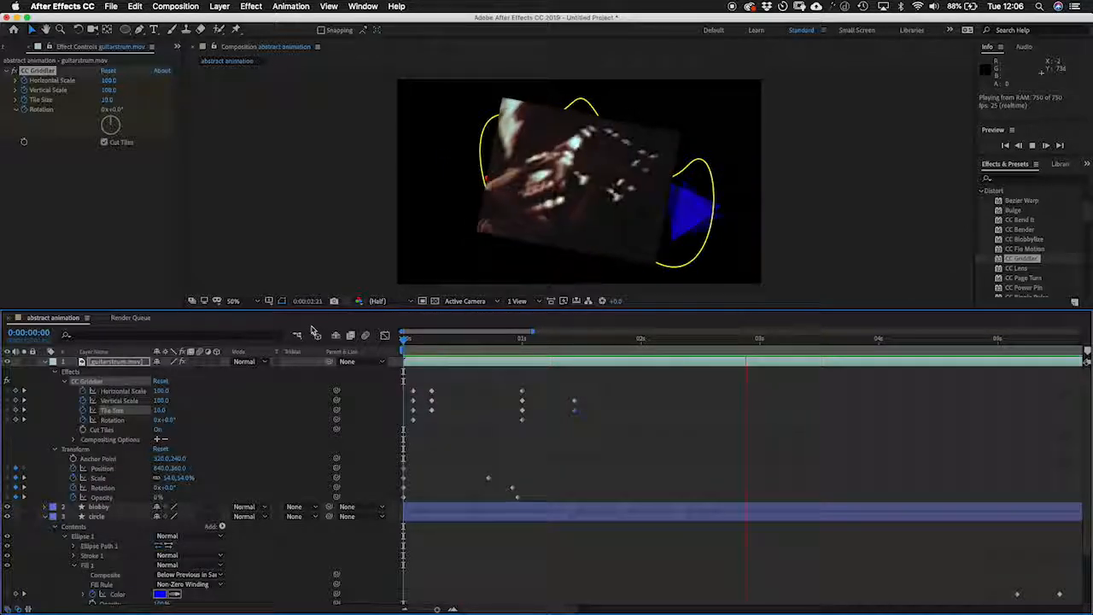
- Copy CC Griddler's four keyframes at 0:00:01:00 and paste them at 0:00:03:09 and 0:00:04:06
{"action": "left_click_drag", "start_coordinate": [536, 453], "coordinate": [500, 383]}
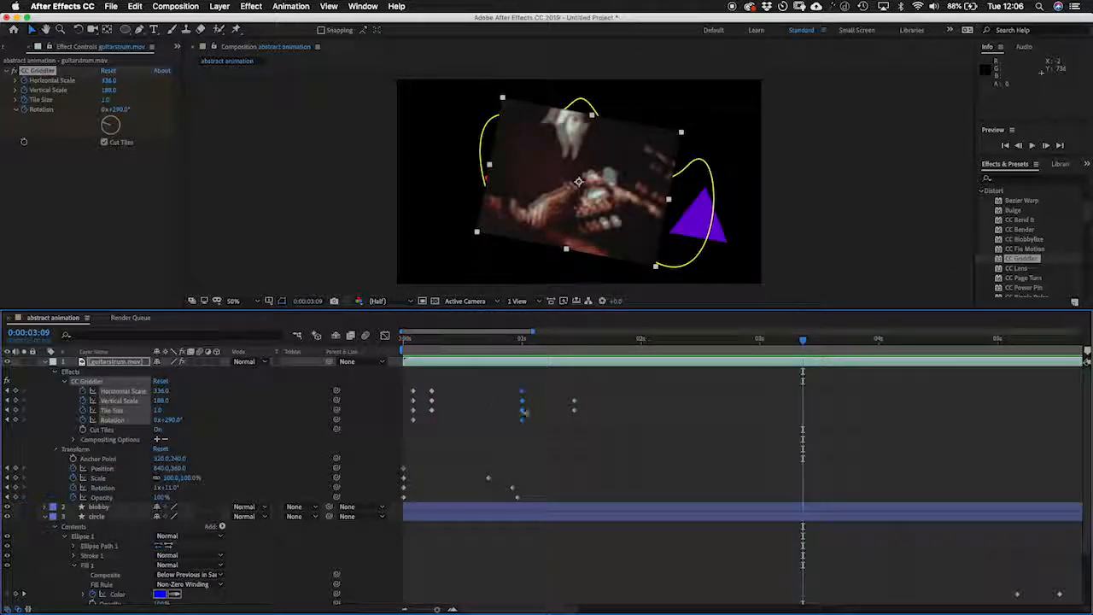
{"action": "key", "text": "super+v"}
{"action": "left_click_drag", "start_coordinate": [454, 422], "coordinate": [424, 384]}
{"action": "left_click", "coordinate": [908, 339]}
{"action": "key", "text": "super+v"}
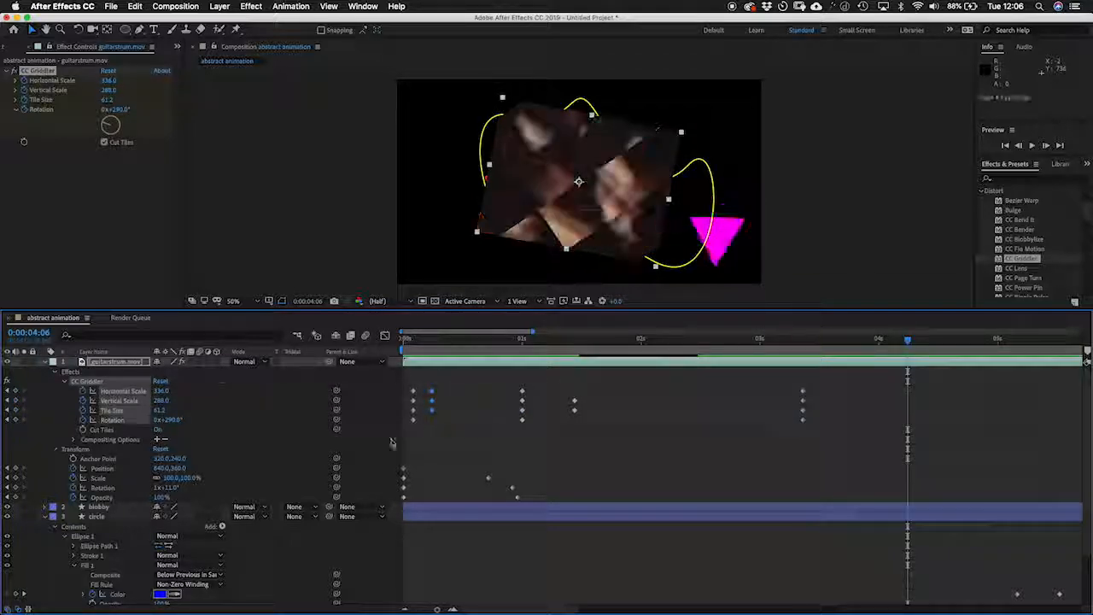
- At 0:00:04:06, set CC Griddler's Rotation to 2x+12.0° and the guitarstrum.mov layer's Rotation to 2x+293.0°, and preview the animation
{"action": "left_click_drag", "start_coordinate": [154, 420], "coordinate": [213, 492]}
{"action": "left_click", "coordinate": [861, 343]}
{"action": "key", "text": "space"}
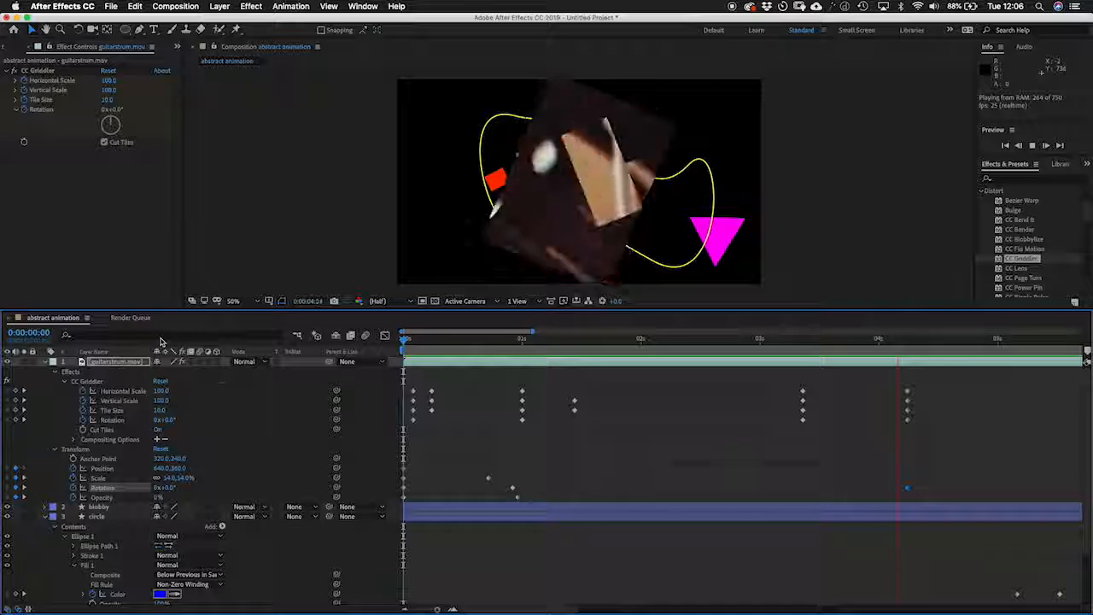
{"action": "key", "text": "space"}
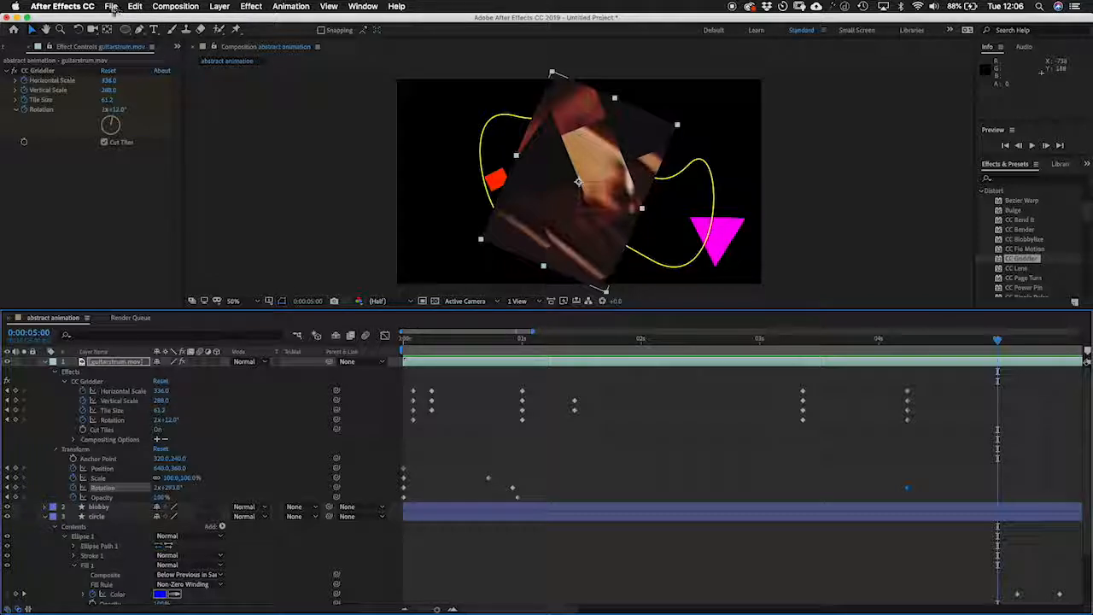
- Add the abstract animation composition to the Render Queue and examine the QuickTime video codec choices of its Lossless output module
{"action": "left_click", "coordinate": [112, 7]}
{"action": "mouse_move", "coordinate": [121, 153]}
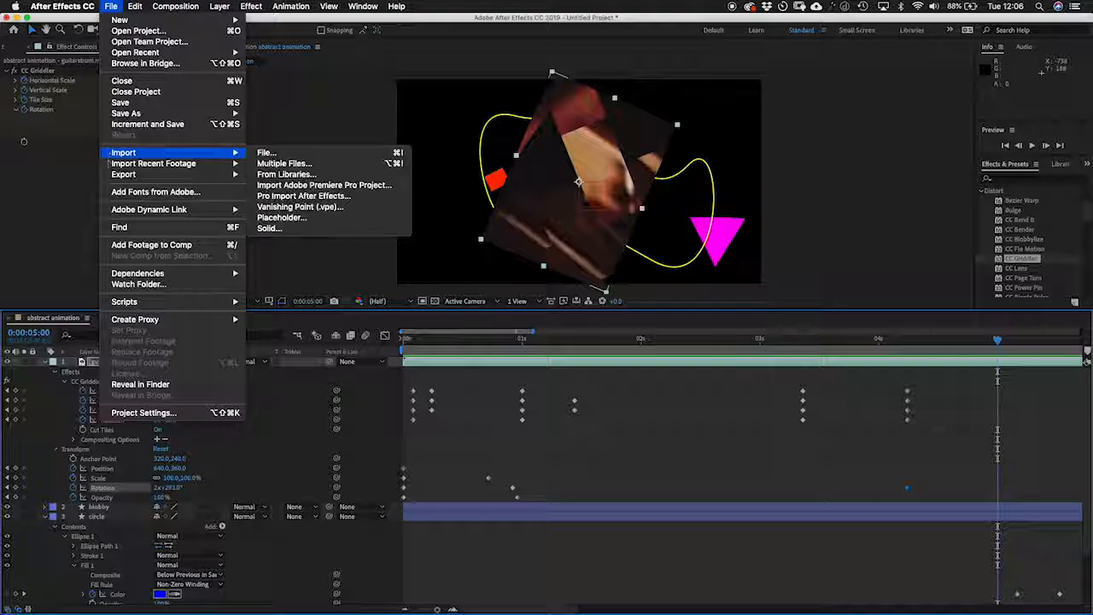
{"action": "mouse_move", "coordinate": [112, 177]}
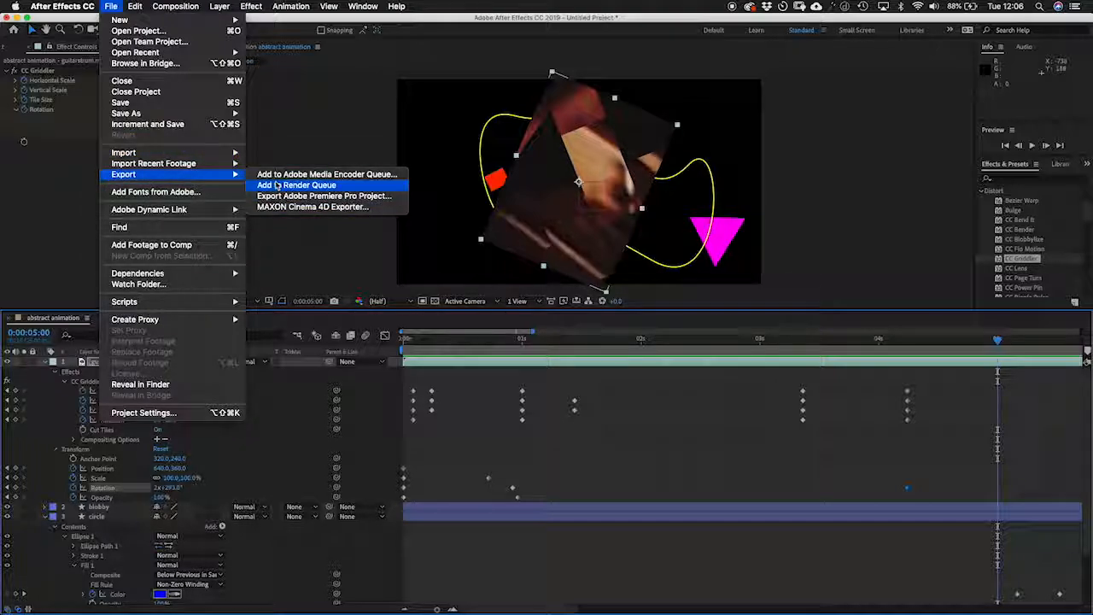
{"action": "left_click", "coordinate": [270, 185]}
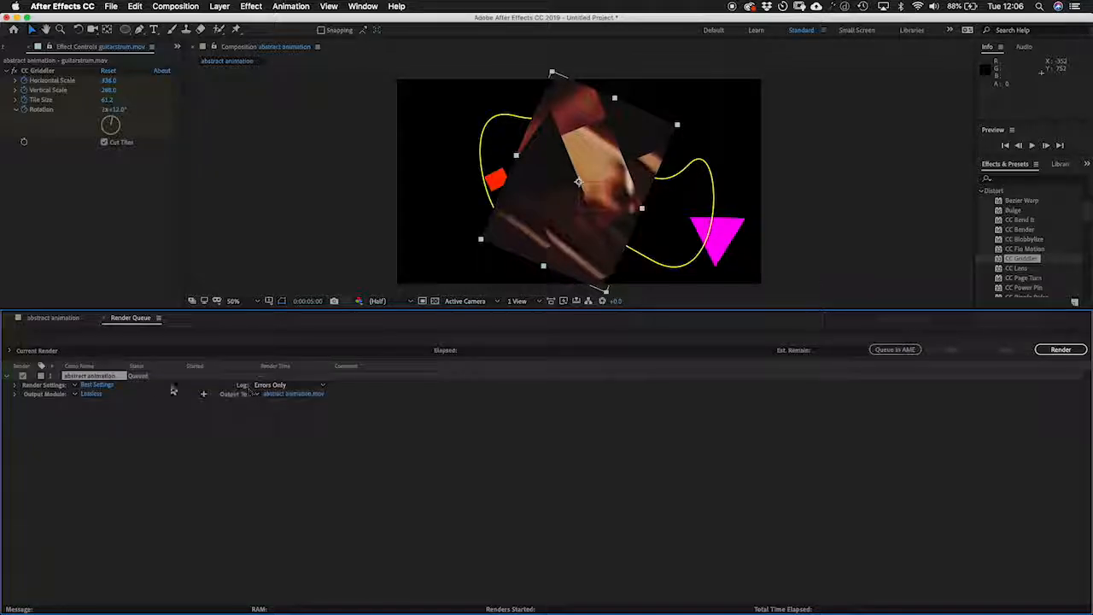
{"action": "left_click", "coordinate": [92, 395]}
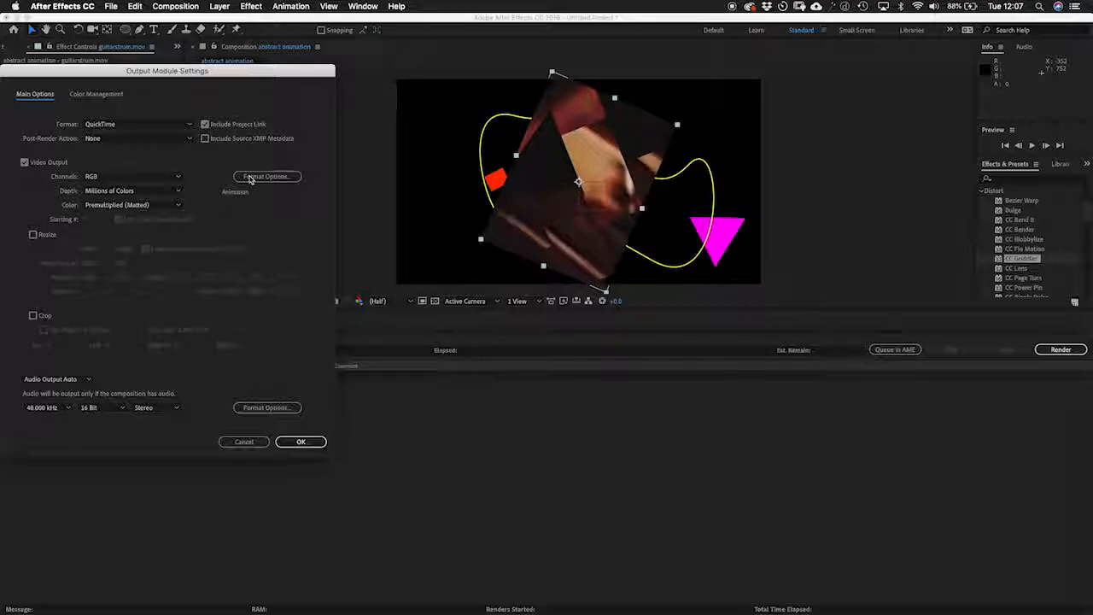
{"action": "left_click", "coordinate": [251, 178]}
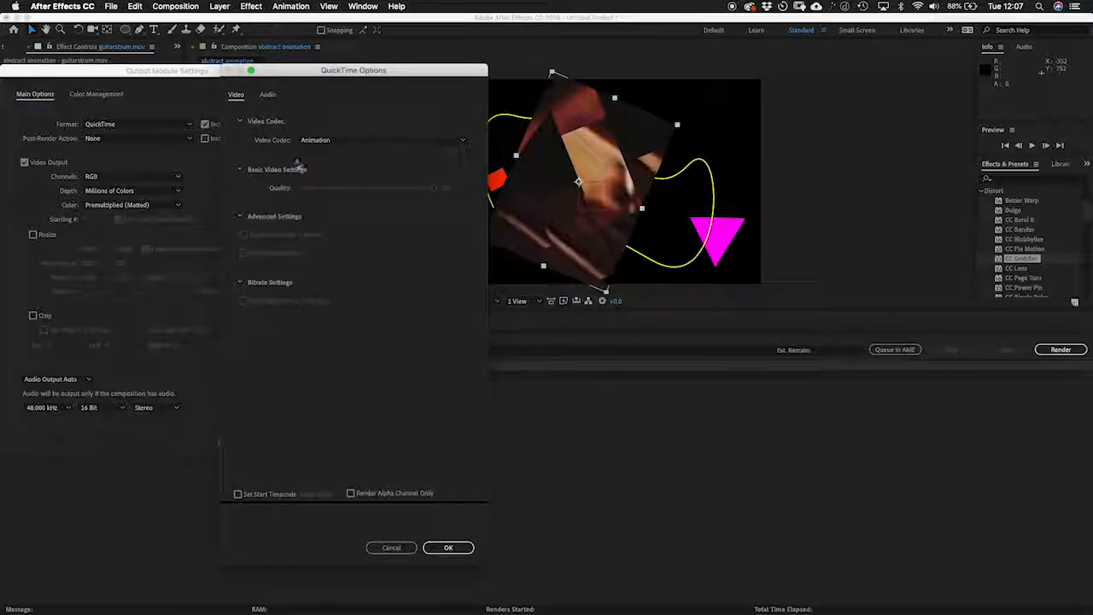
{"action": "left_click", "coordinate": [324, 139]}
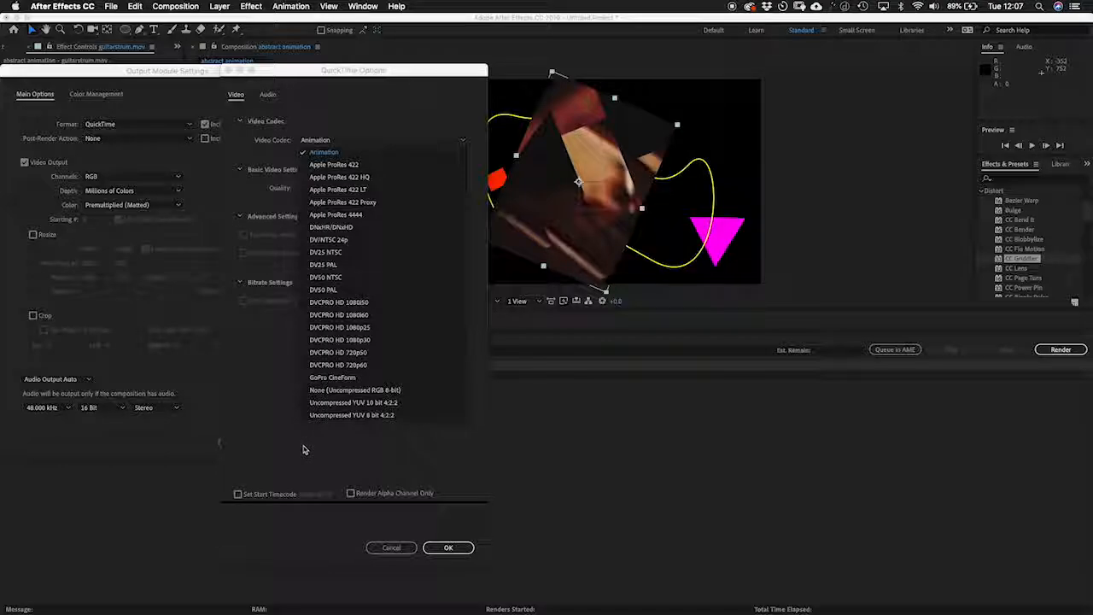
{"action": "left_click", "coordinate": [301, 444]}
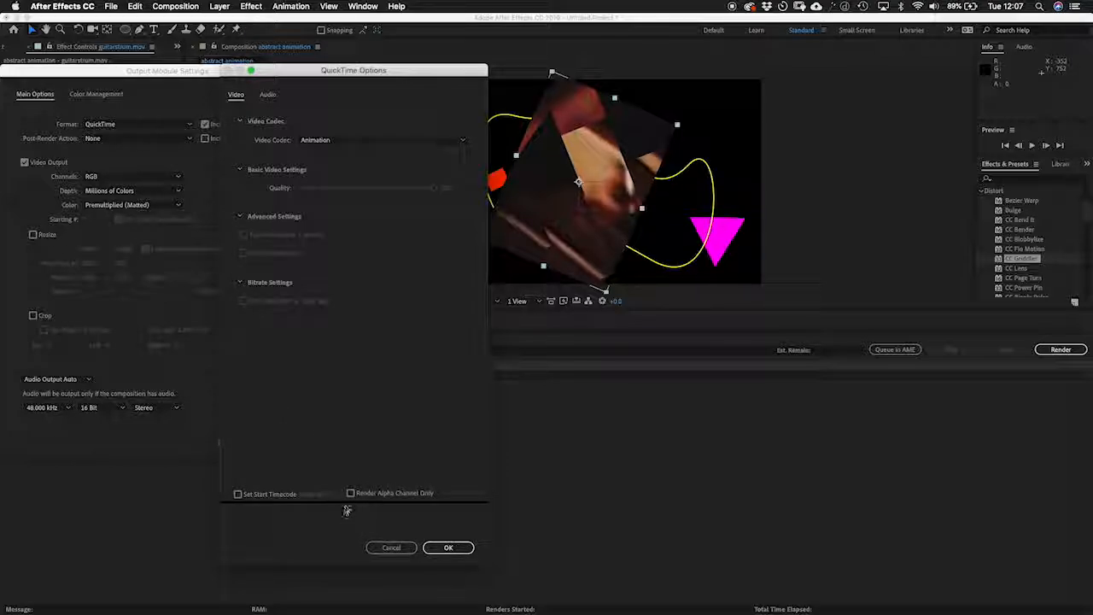
- Discard the output module settings and remove the abstract animation item from the Render Queue
{"action": "left_click", "coordinate": [391, 547]}
{"action": "left_click", "coordinate": [245, 442]}
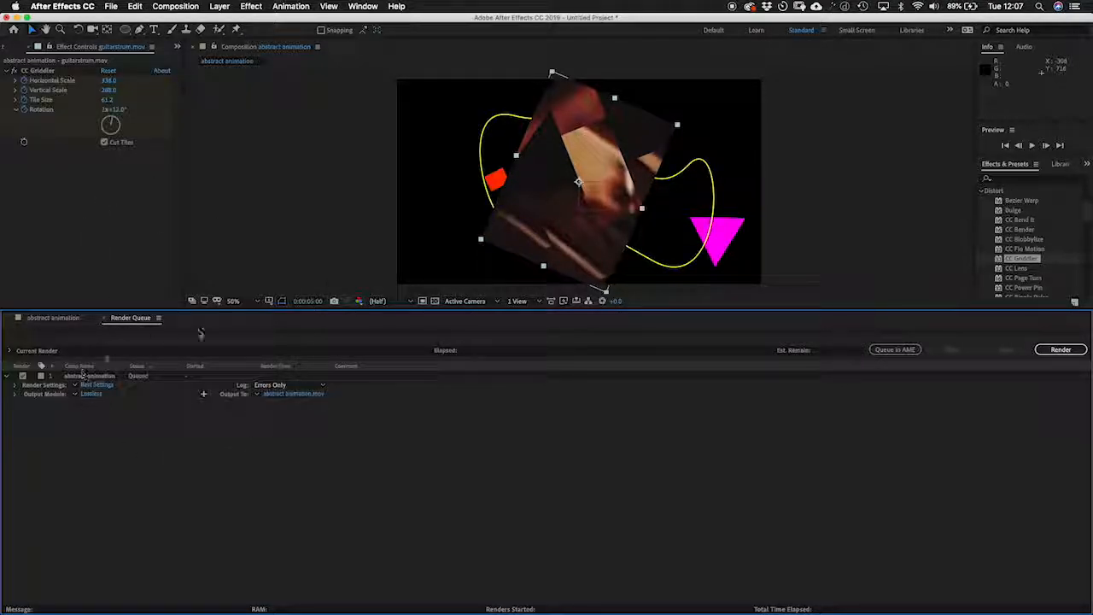
{"action": "left_click", "coordinate": [98, 377]}
{"action": "key", "text": "Delete"}
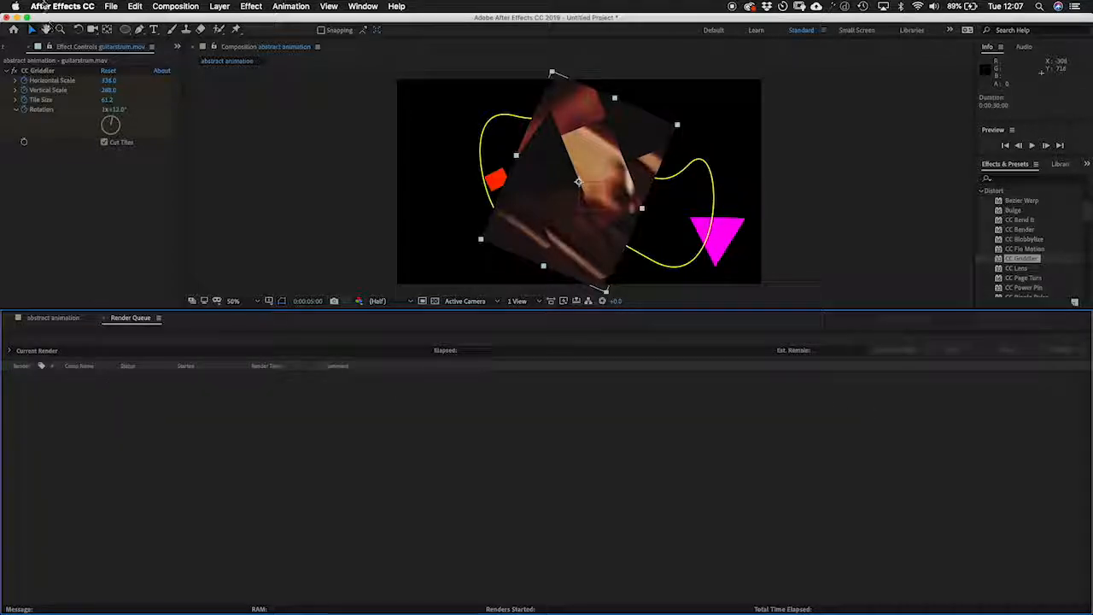
- Export the abstract animation composition to the Adobe Media Encoder queue
{"action": "left_click", "coordinate": [111, 6]}
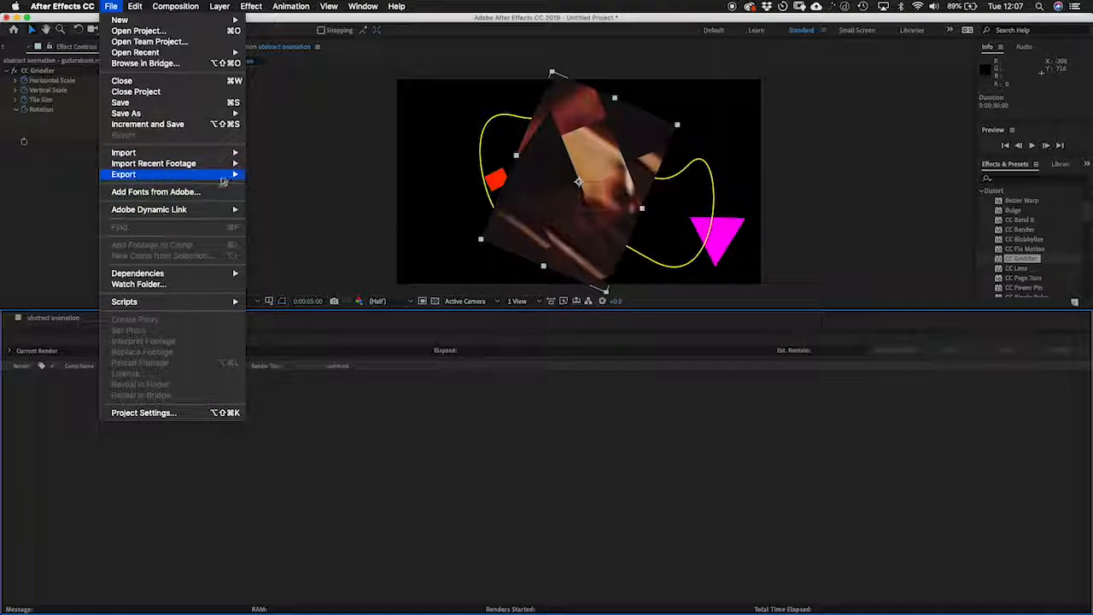
{"action": "mouse_move", "coordinate": [235, 175]}
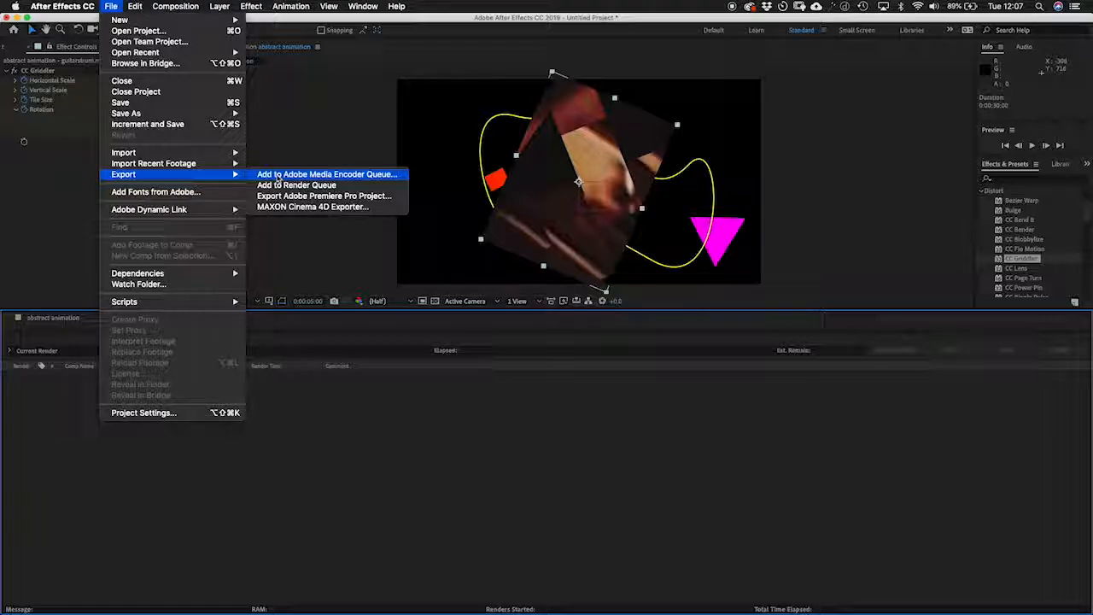
{"action": "left_click", "coordinate": [280, 175]}
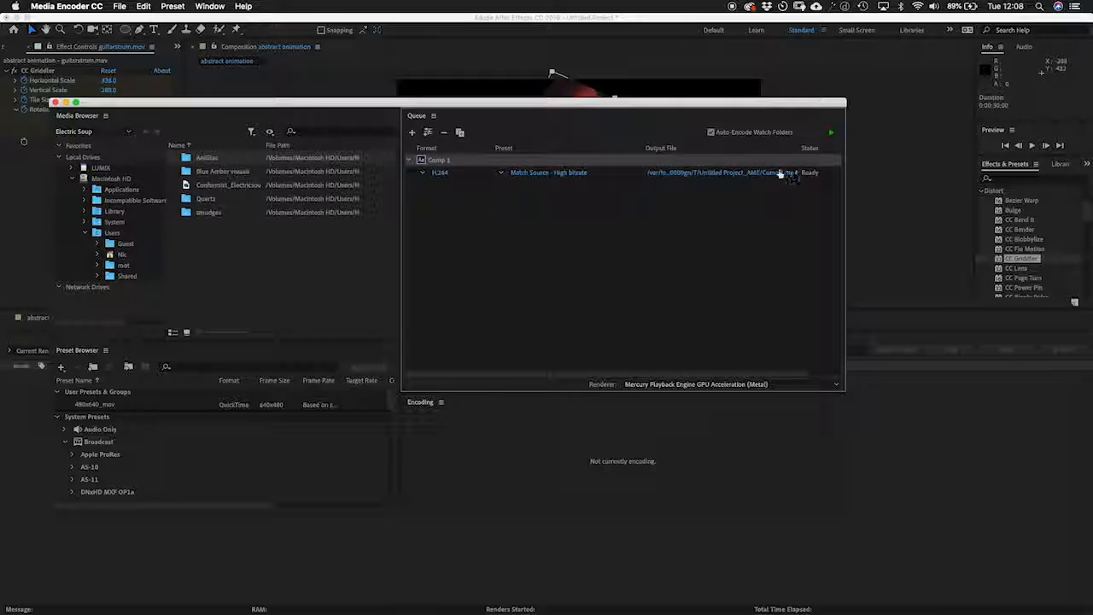
- Choose the tutorial folder inside VisualMusicianship's folder 4 as the output location of the Comp 1 queue item
{"action": "left_click", "coordinate": [703, 174]}
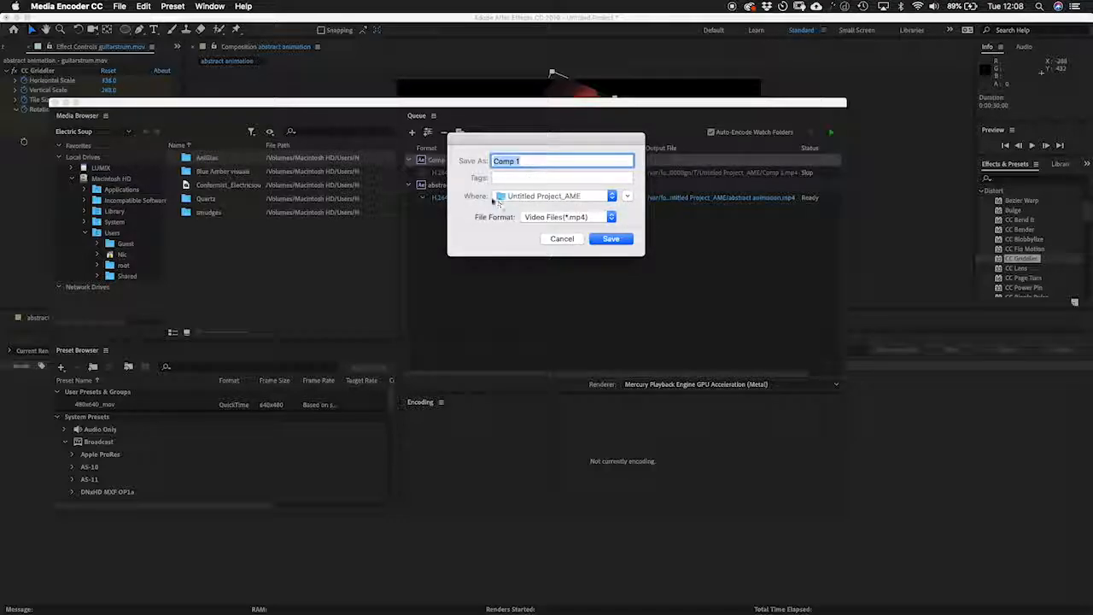
{"action": "left_click", "coordinate": [629, 196]}
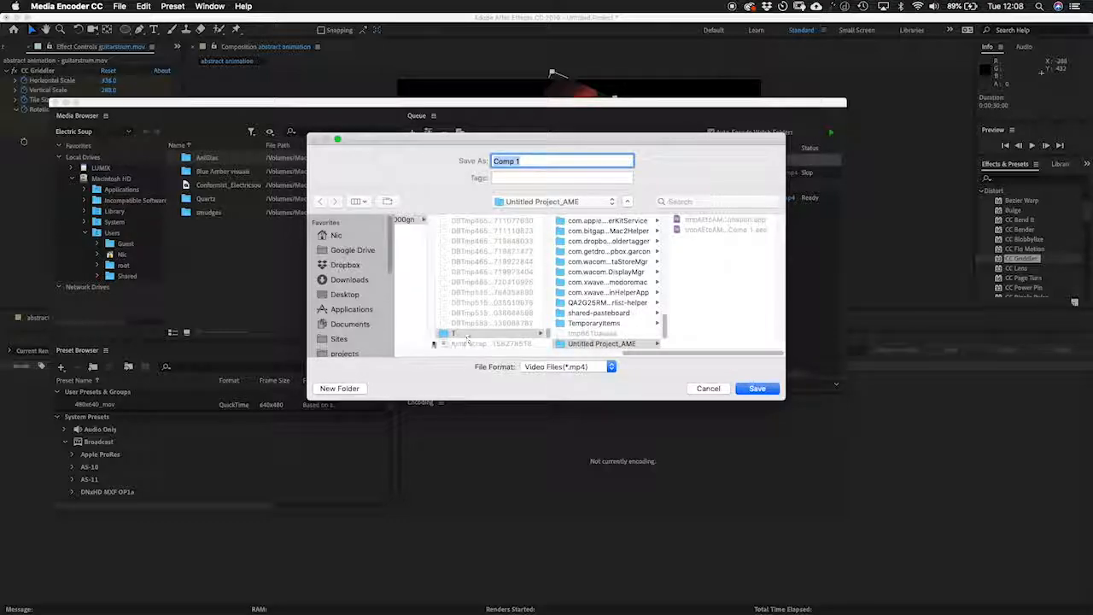
{"action": "left_click_drag", "start_coordinate": [634, 352], "coordinate": [406, 350]}
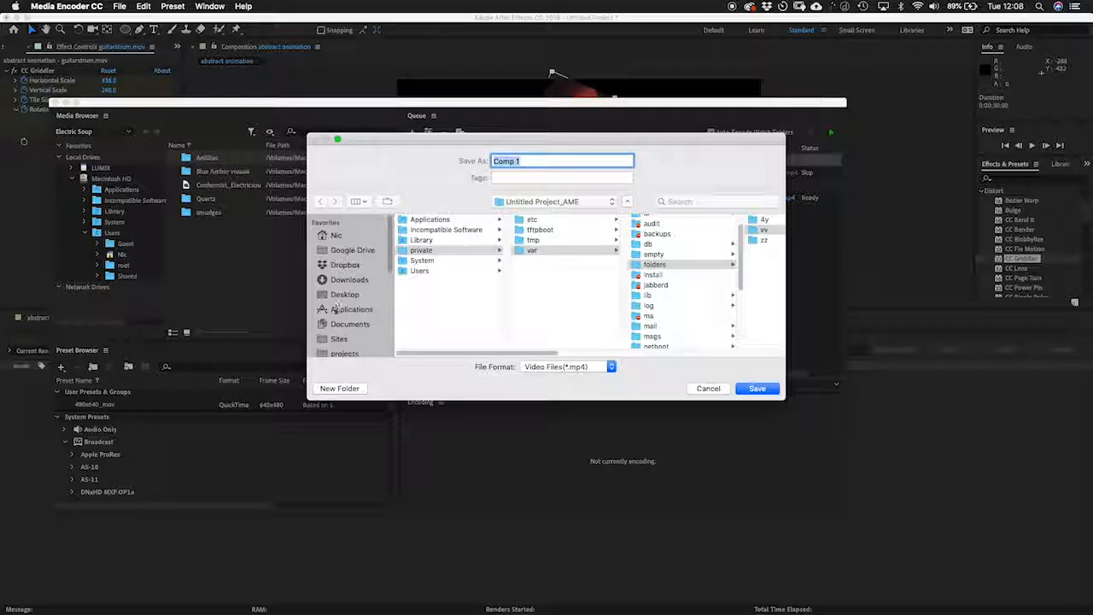
{"action": "left_click", "coordinate": [342, 325]}
{"action": "left_click_drag", "start_coordinate": [508, 245], "coordinate": [507, 335]}
{"action": "left_click", "coordinate": [437, 342]}
{"action": "left_click", "coordinate": [536, 240]}
{"action": "left_click", "coordinate": [670, 281]}
{"action": "left_click", "coordinate": [696, 253]}
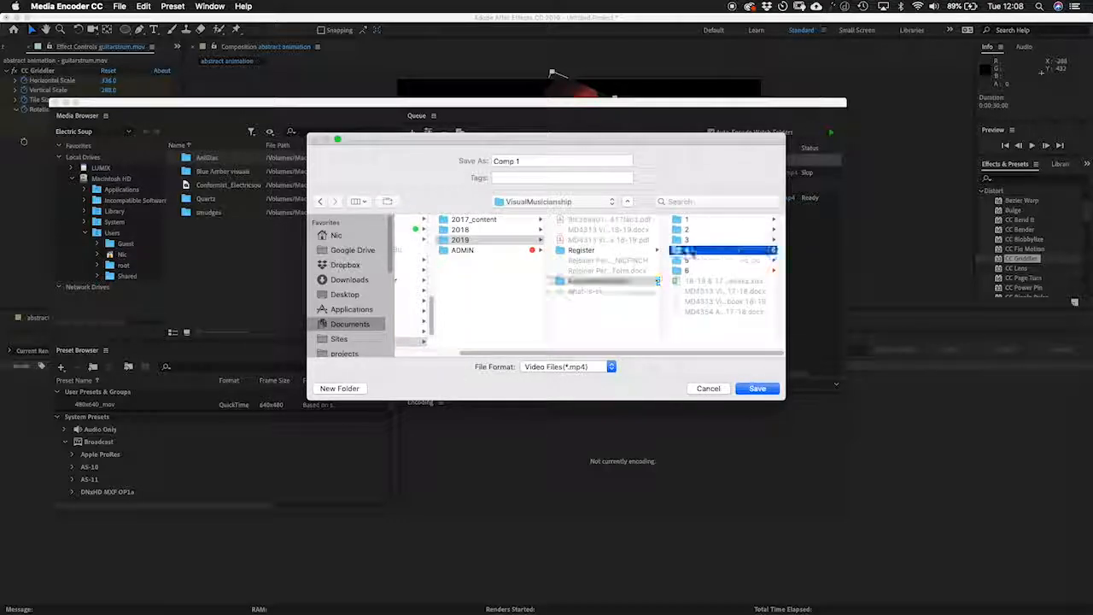
{"action": "left_click", "coordinate": [688, 259]}
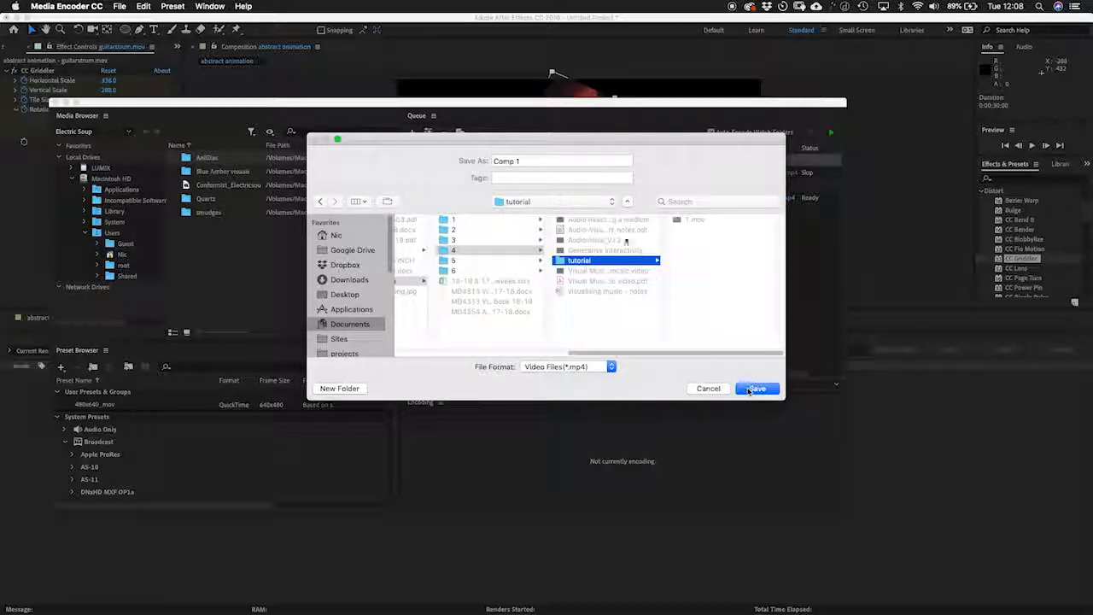
- Name the Comp 1 item's output file "abstract comp" and save the output setting
{"action": "left_click", "coordinate": [530, 162]}
{"action": "type", "text": "abstract com"}
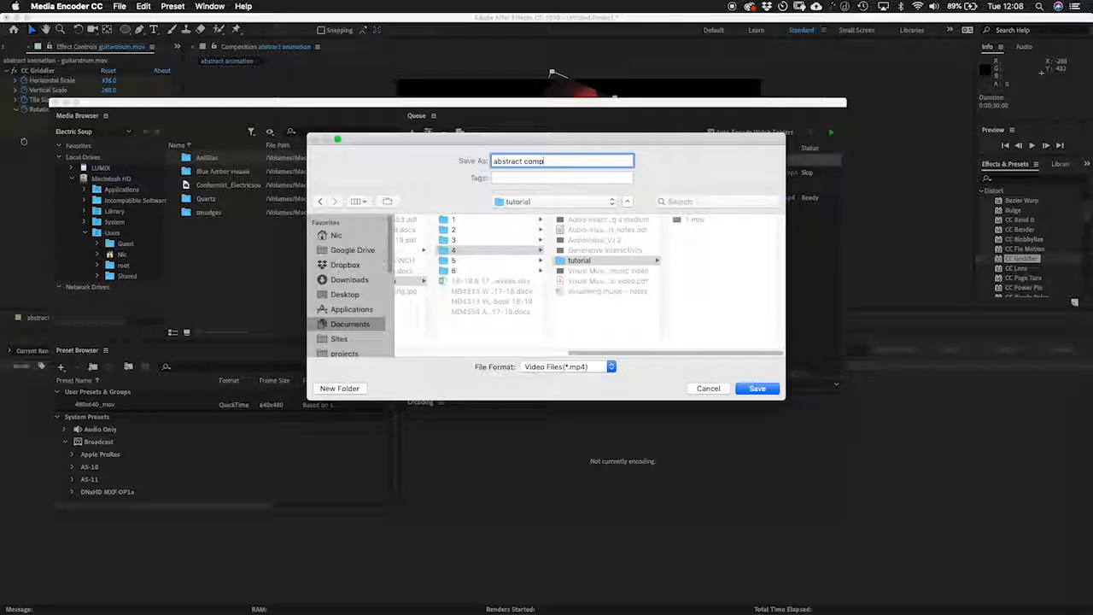
{"action": "key", "text": "Return"}
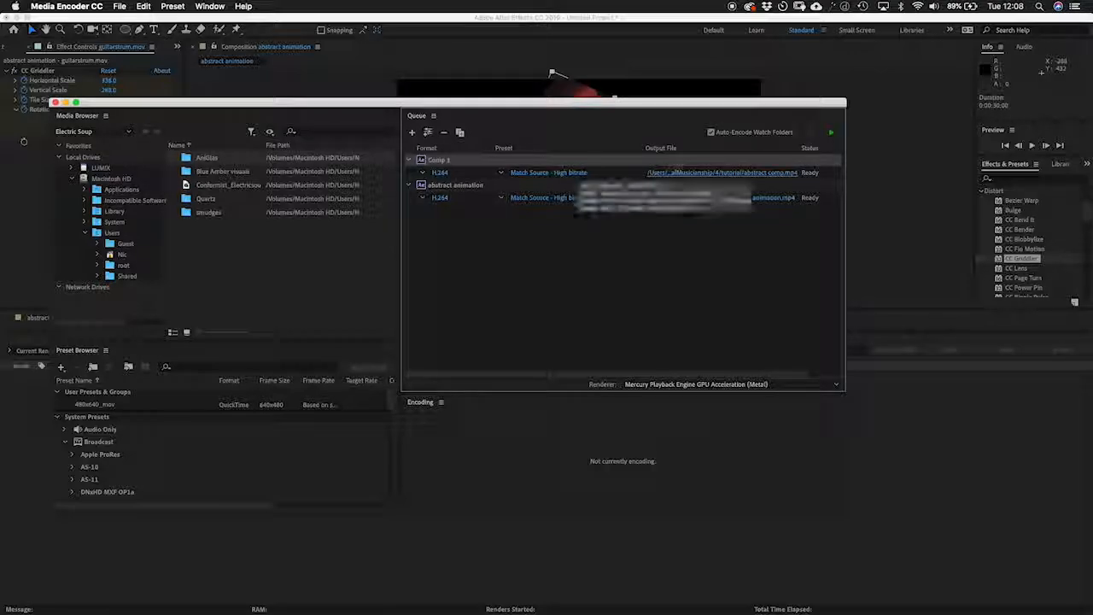
- Remove the Comp 1 item from the encoding queue
{"action": "left_click", "coordinate": [547, 172]}
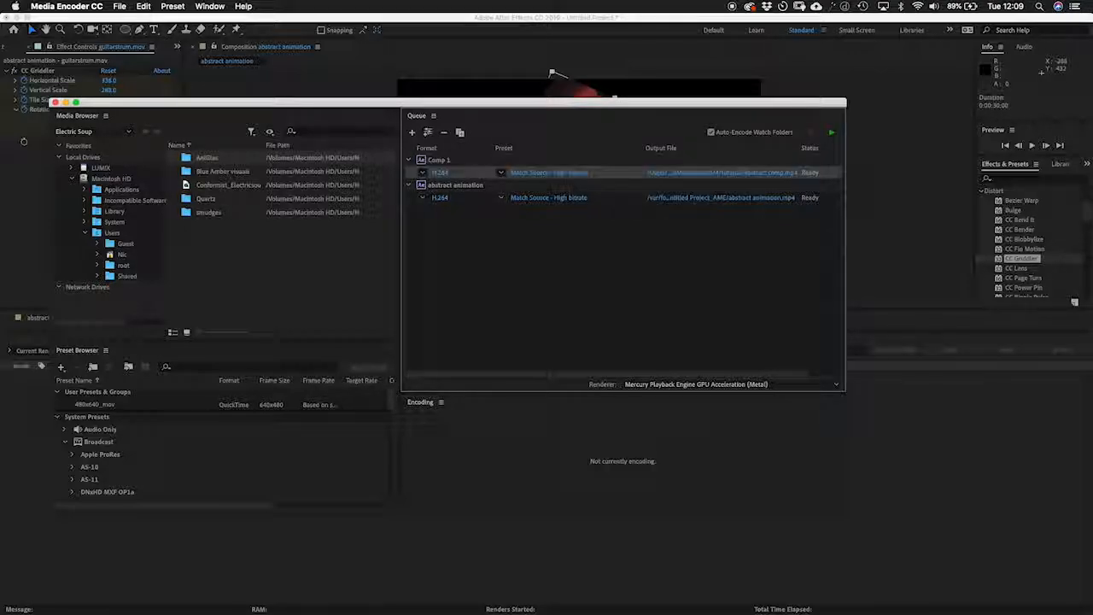
{"action": "key", "text": "Delete"}
{"action": "key", "text": "Return"}
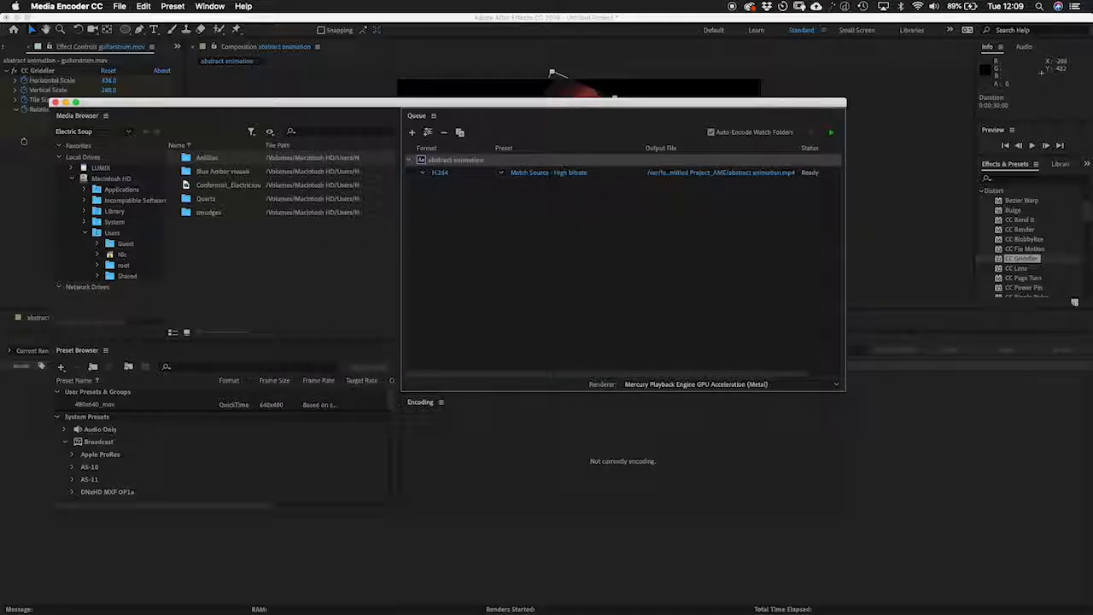
- Choose the H.264 format and the Match Source - High bitrate preset for the abstract animation queue item
{"action": "left_click", "coordinate": [439, 173]}
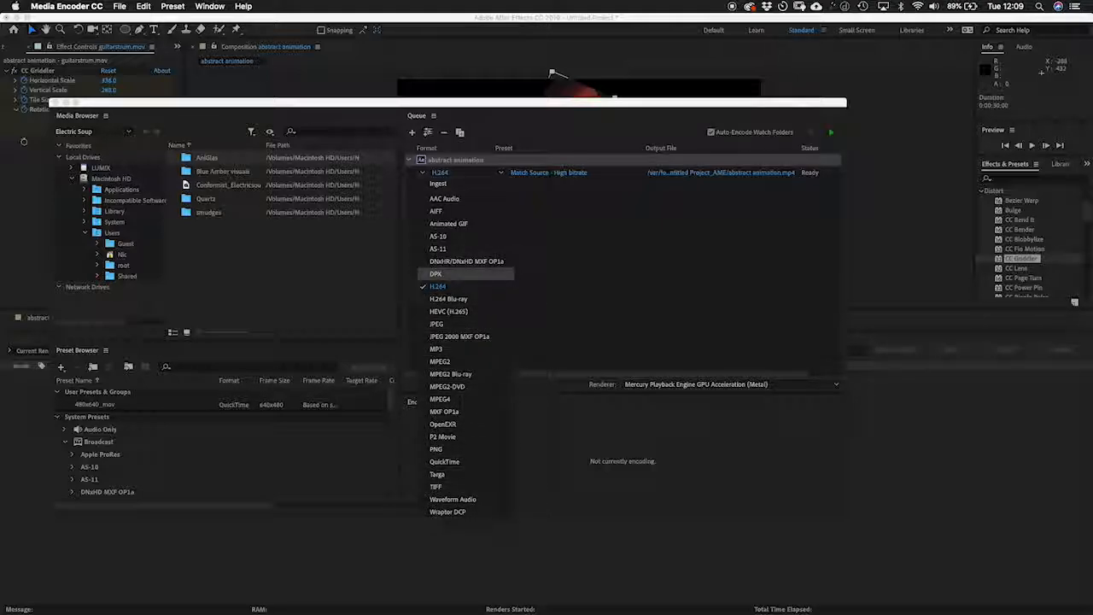
{"action": "left_click", "coordinate": [437, 286]}
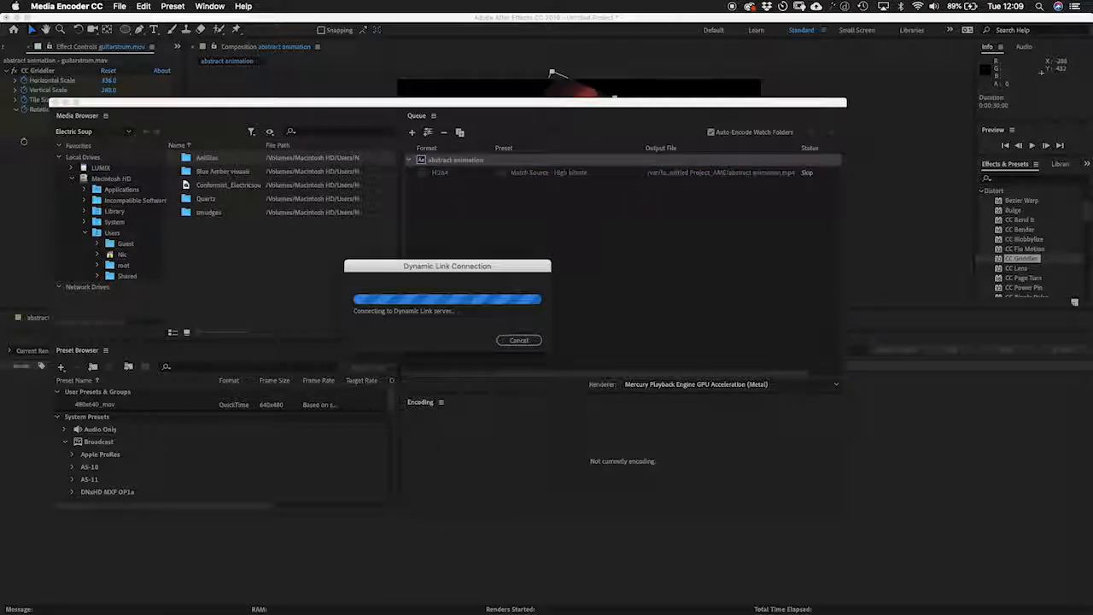
{"action": "left_click", "coordinate": [501, 172]}
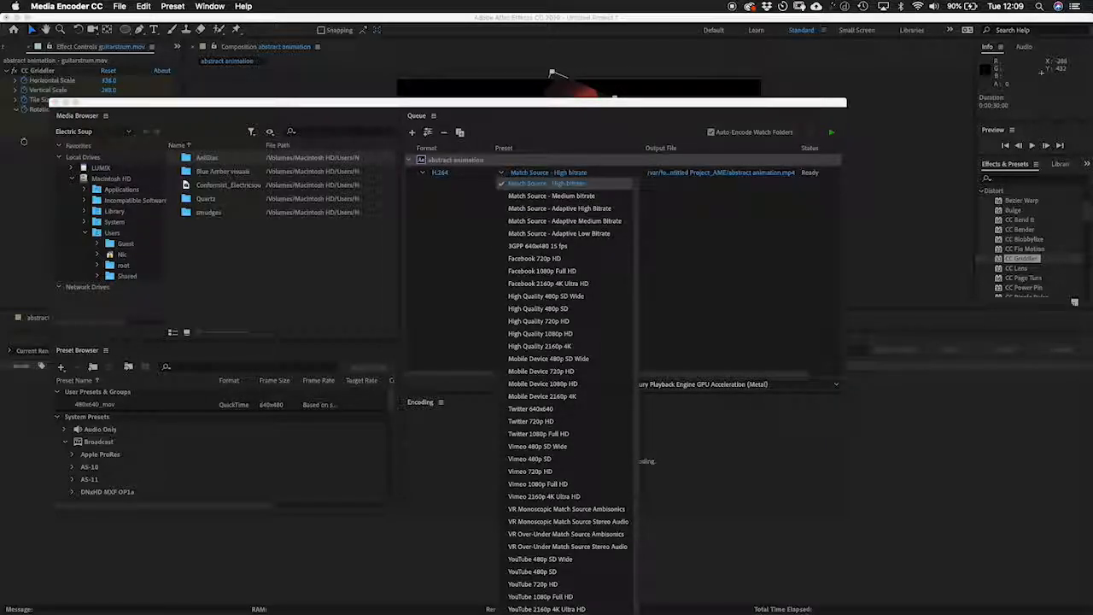
{"action": "left_click", "coordinate": [547, 182]}
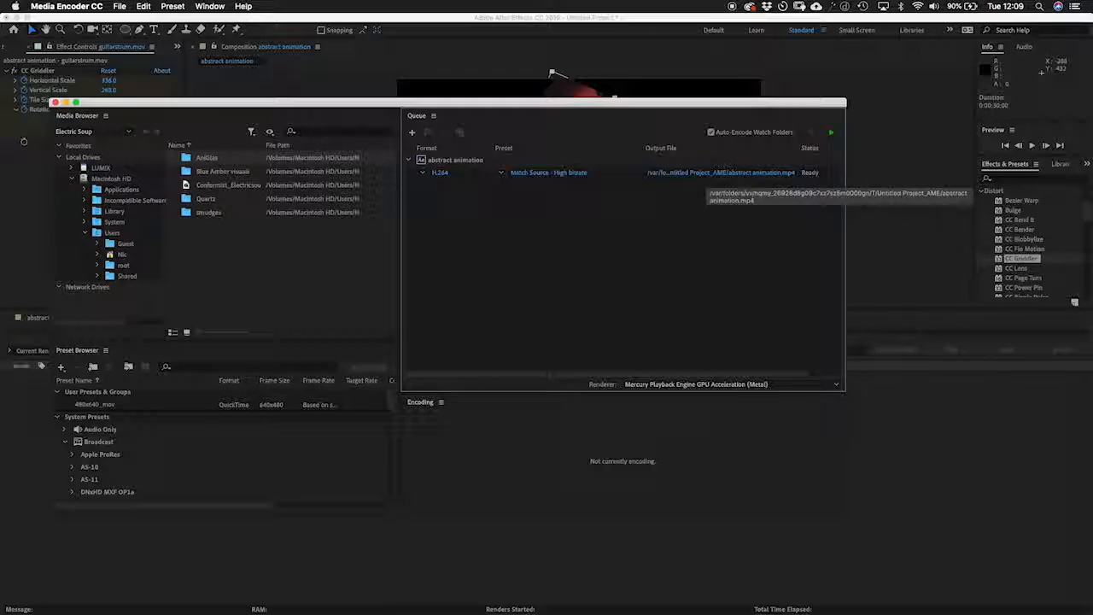
- Set the abstract animation item's output location to the UOG-Media_music folder in Documents and start encoding the queue
{"action": "left_click", "coordinate": [721, 172]}
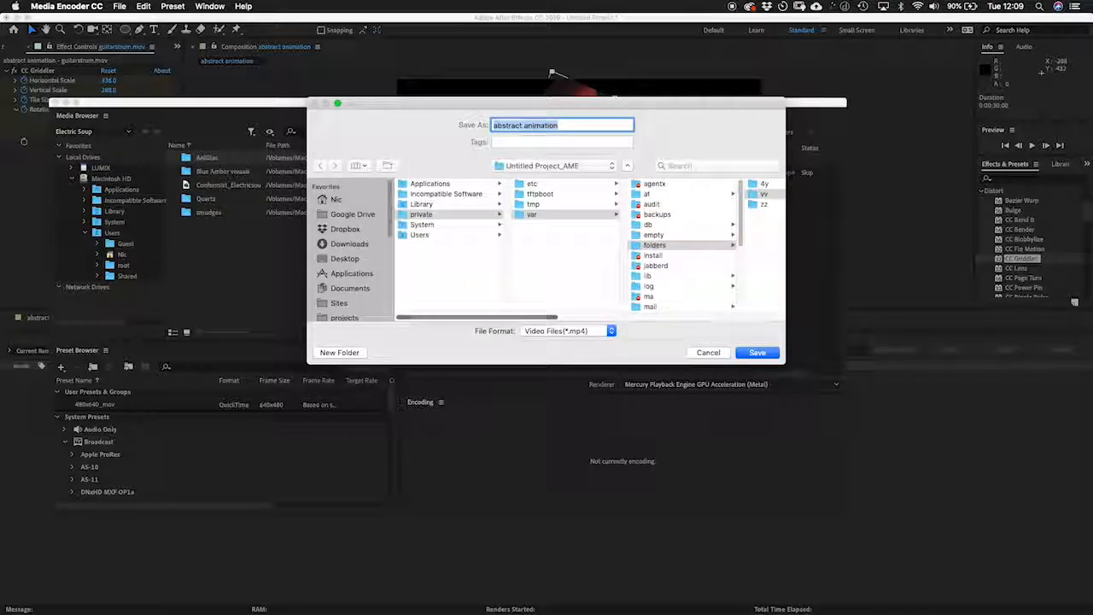
{"action": "left_click", "coordinate": [350, 289]}
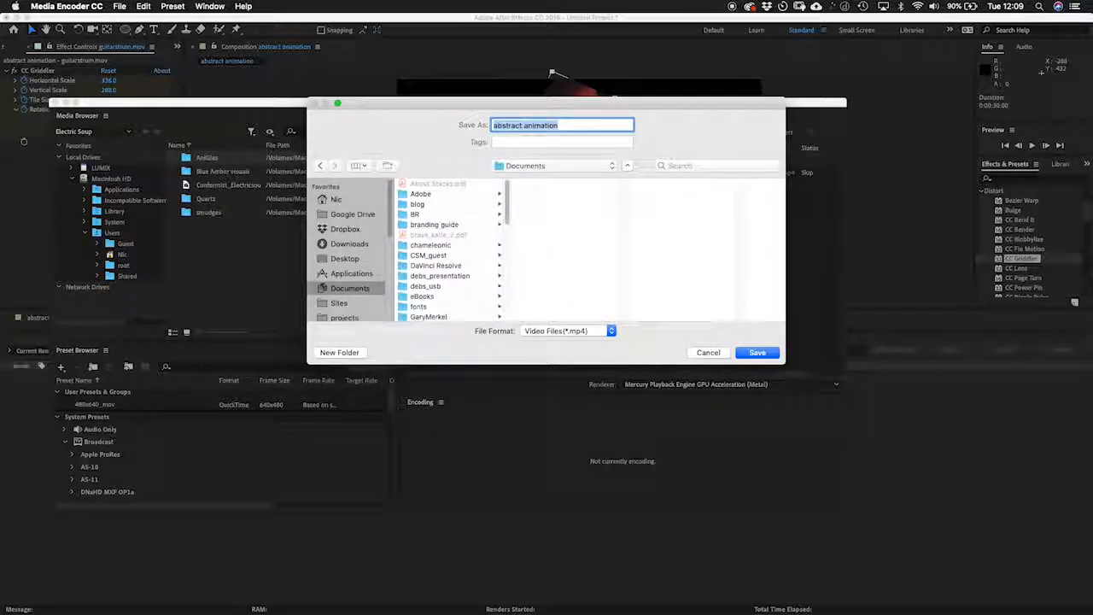
{"action": "scroll", "coordinate": [453, 248], "scroll_direction": "down", "scroll_amount": 5}
{"action": "scroll", "coordinate": [449, 256], "scroll_direction": "down", "scroll_amount": 3}
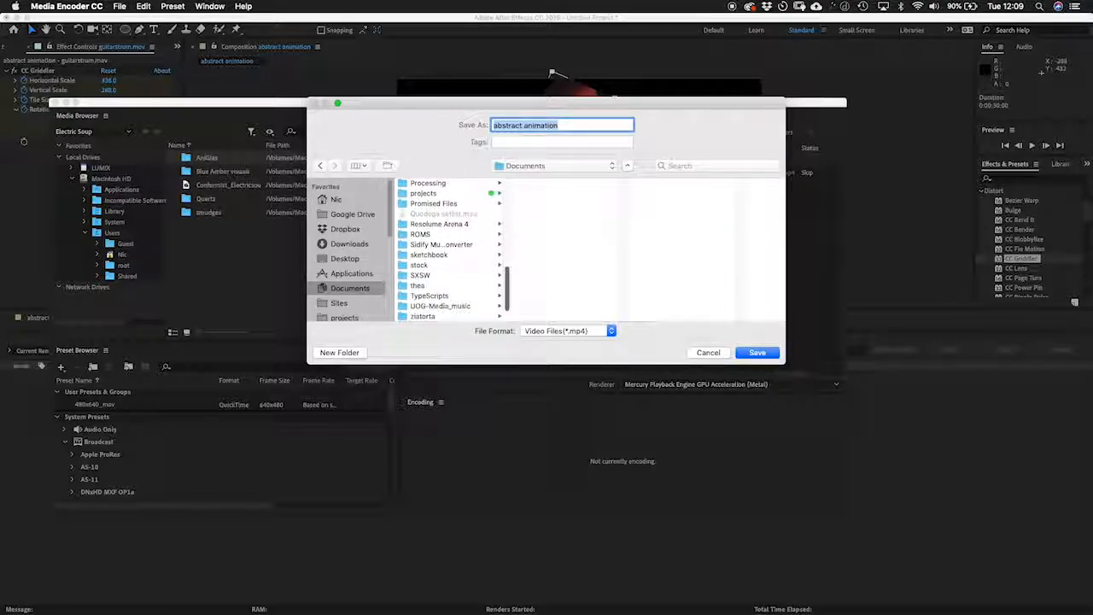
{"action": "left_click", "coordinate": [441, 306]}
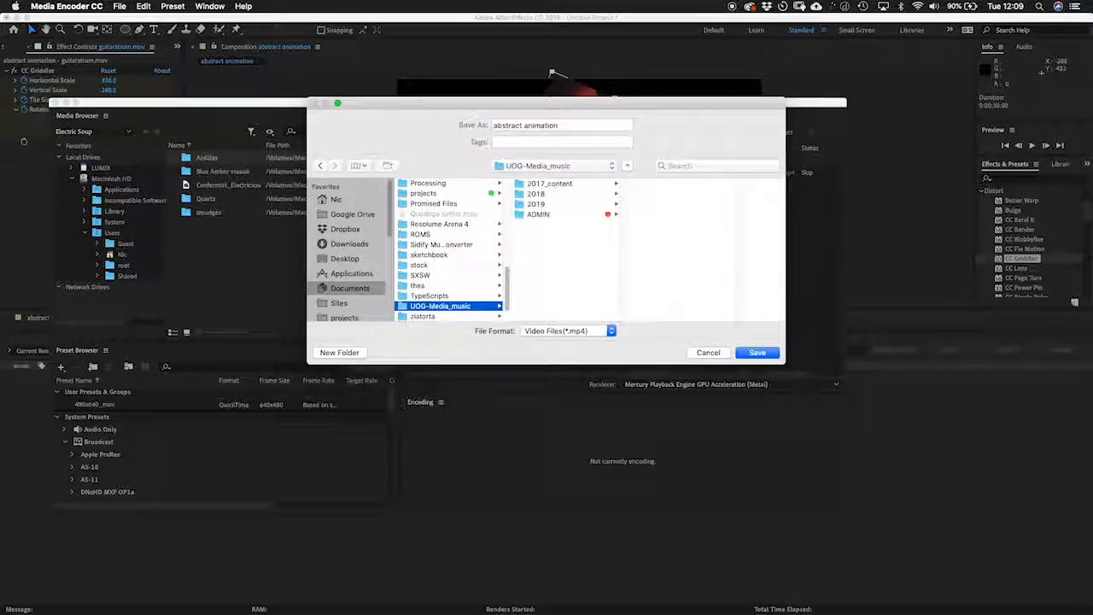
{"action": "key", "text": "Return"}
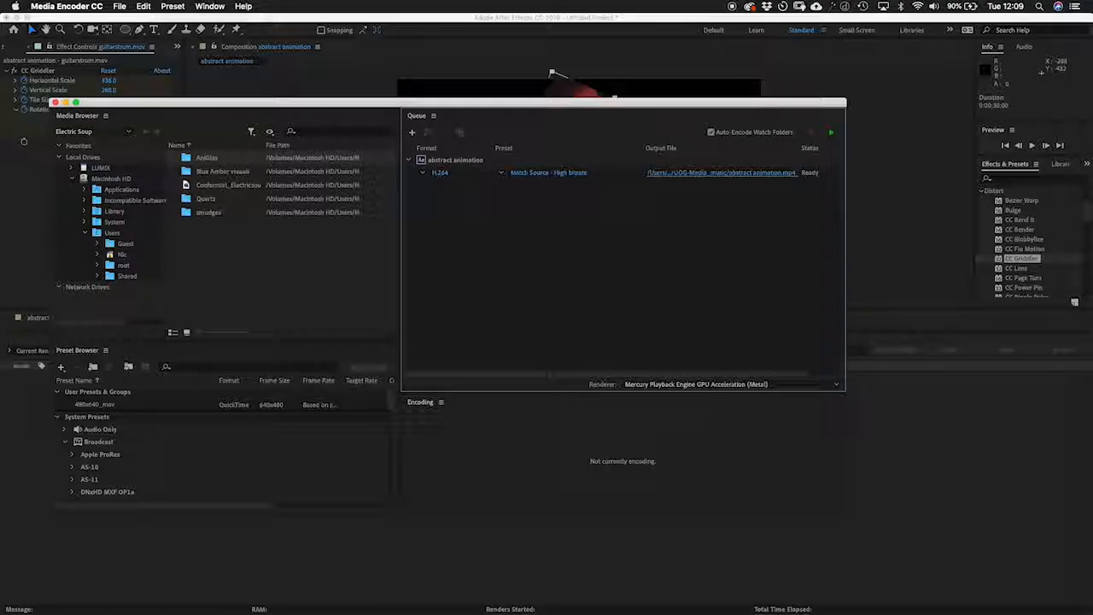
{"action": "left_click_drag", "start_coordinate": [448, 102], "coordinate": [490, 106]}
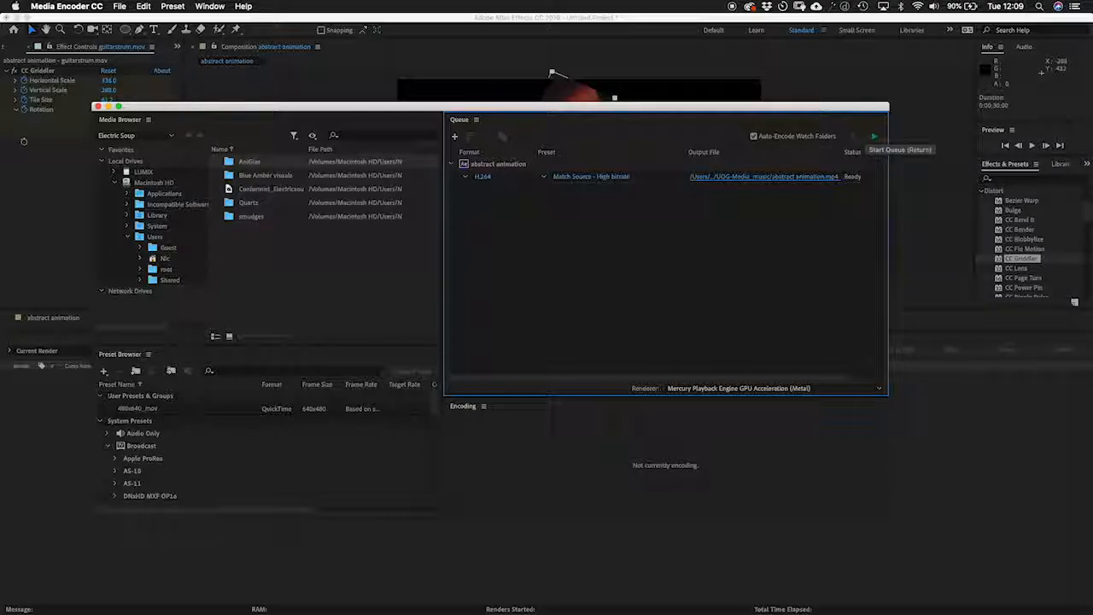
{"action": "left_click", "coordinate": [874, 135]}
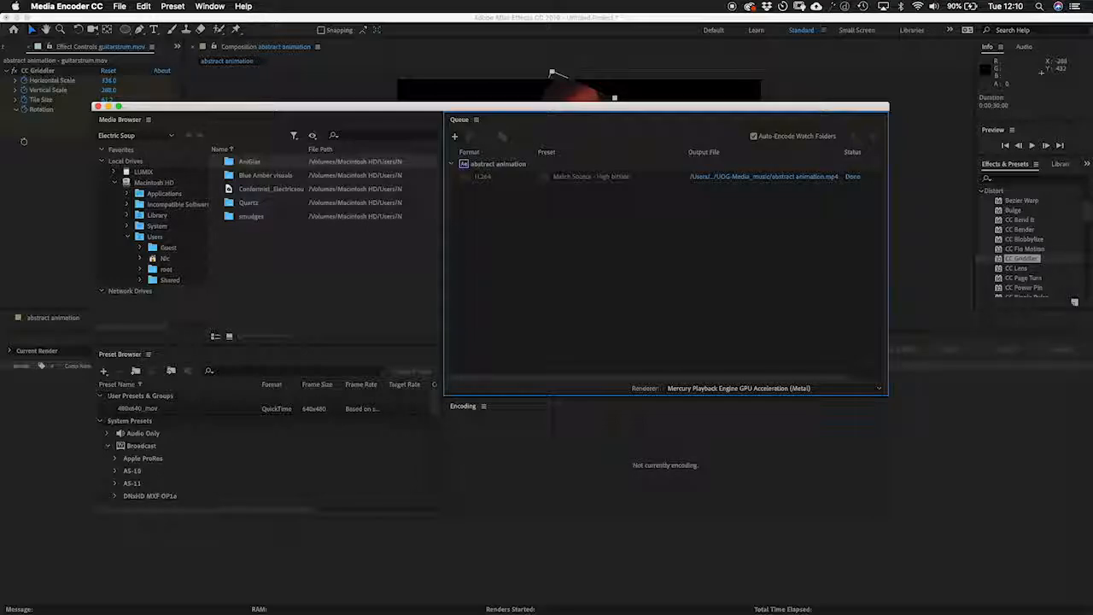
- Switch to Finder, locate abstract animation.mp4 in the UOG-Media_music folder of Documents, and preview the exported video with Quick Look
{"action": "key", "text": "super+Tab"}
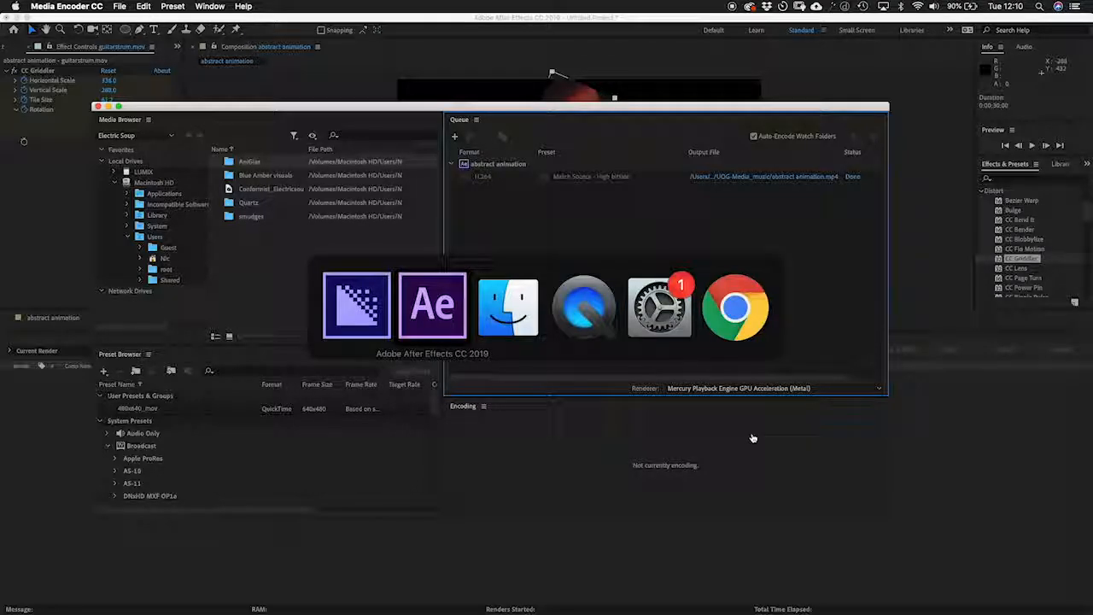
{"action": "key", "text": "super+Tab"}
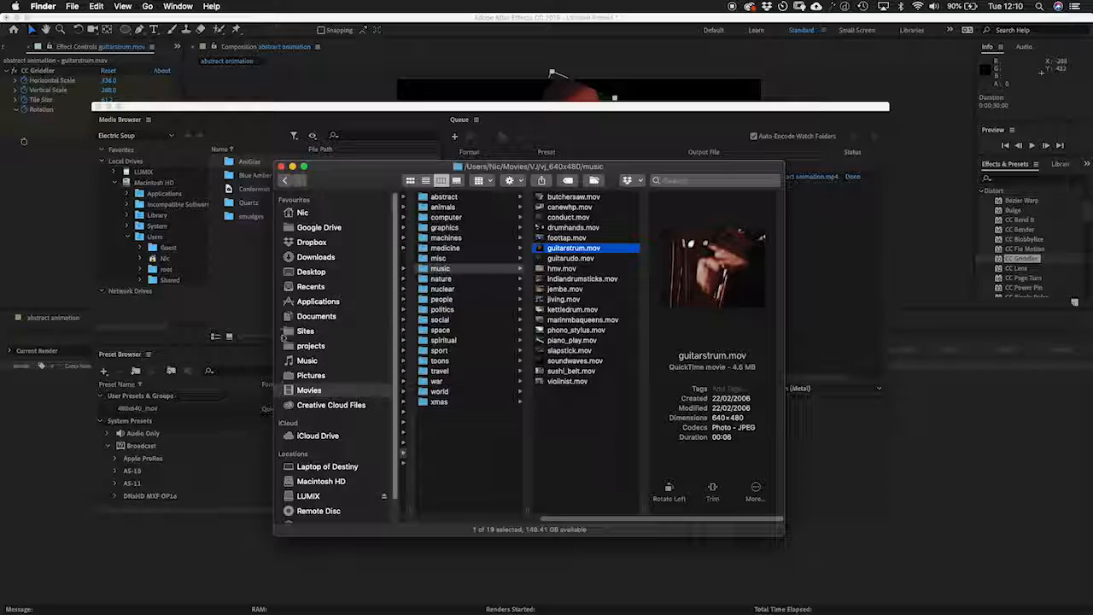
{"action": "left_click", "coordinate": [308, 317]}
{"action": "scroll", "coordinate": [448, 510], "scroll_direction": "down", "scroll_amount": 5}
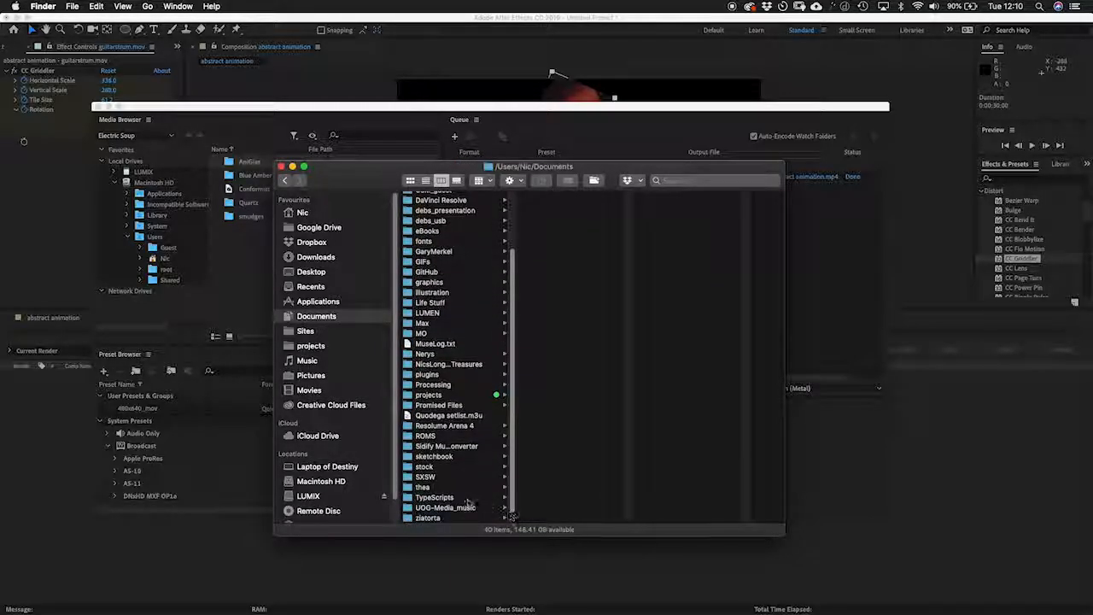
{"action": "left_click", "coordinate": [448, 510]}
{"action": "left_click", "coordinate": [560, 229]}
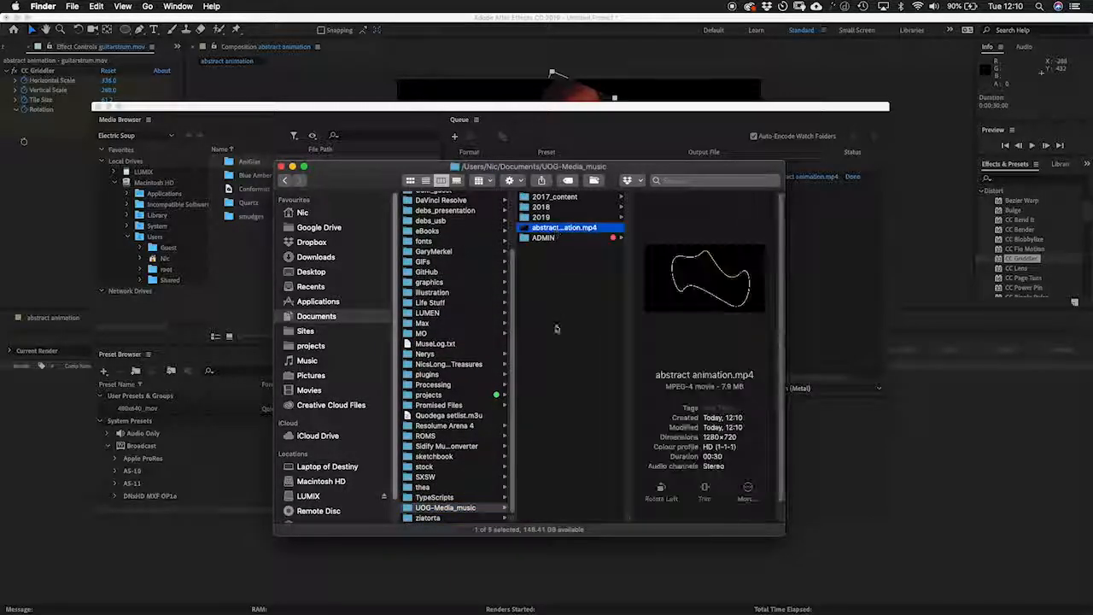
{"action": "key", "text": "space"}
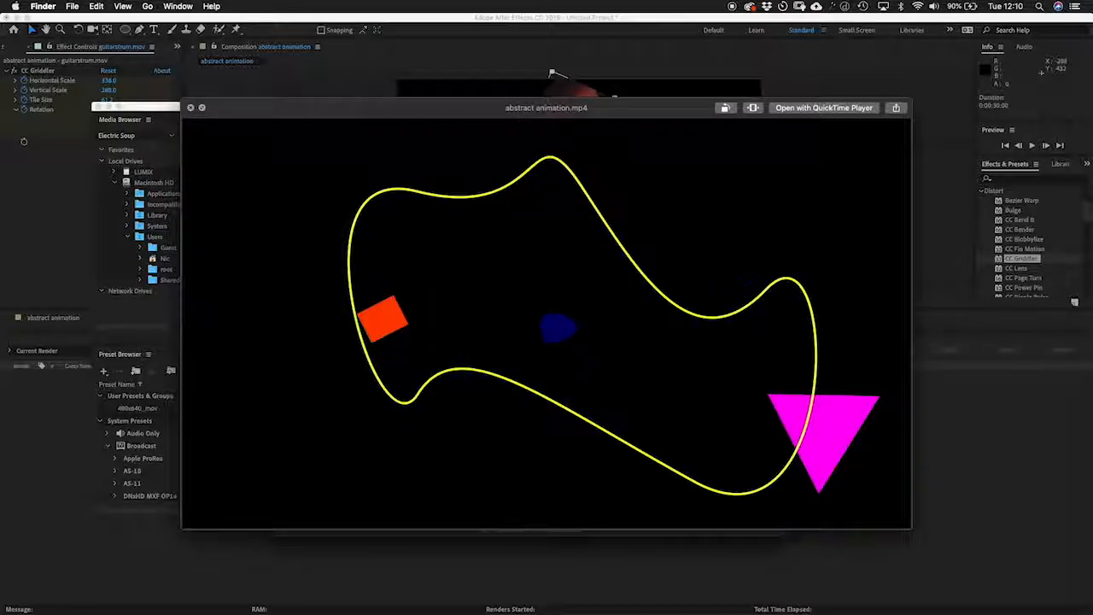
{"action": "key", "text": "space"}
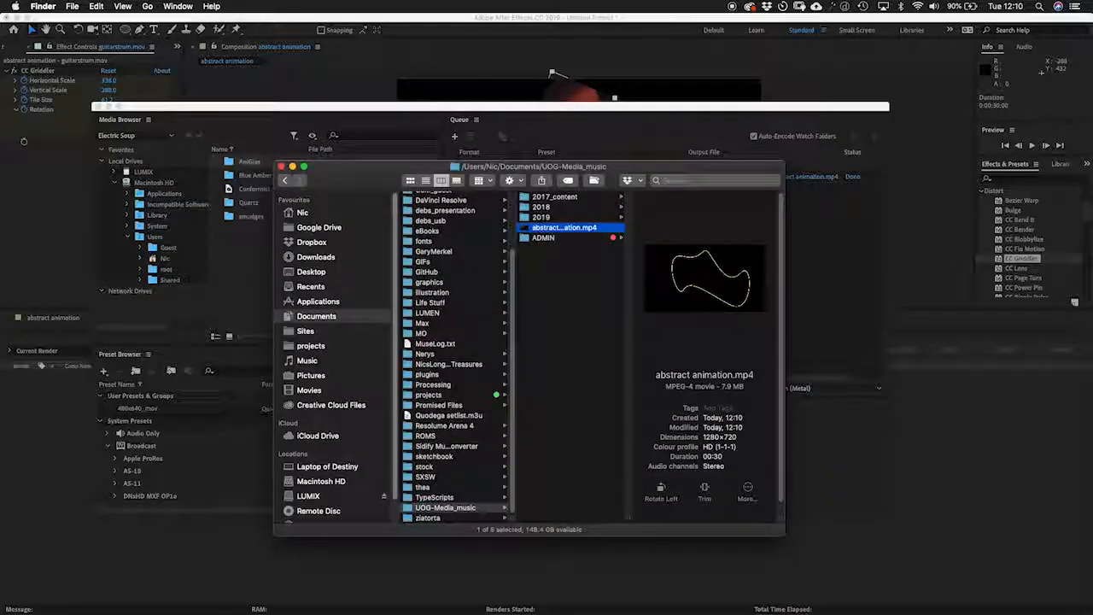